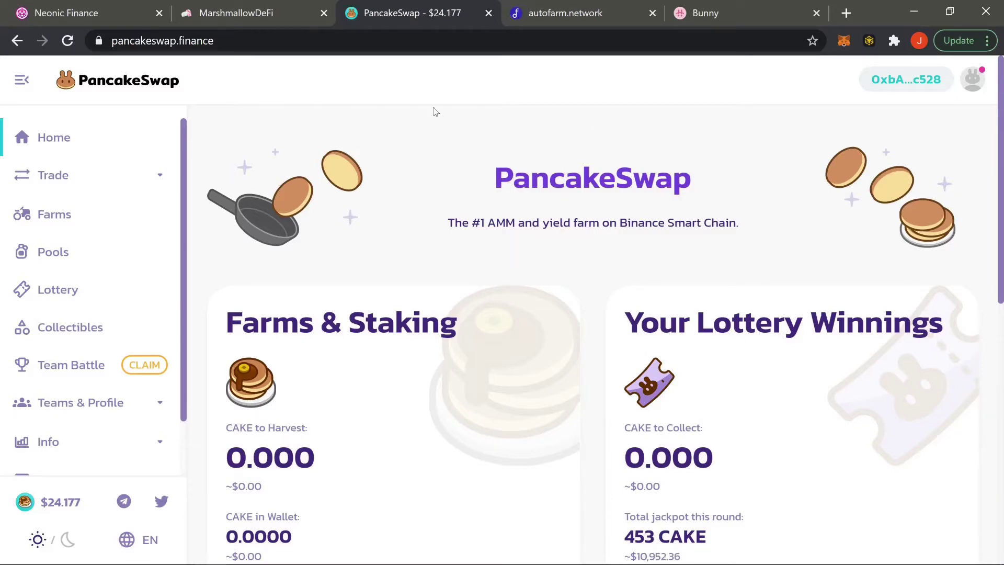
- Look over the PancakeSwap home page and compare its layout and token price with the MarshmallowDeFi and Neonic Finance sites
scroll(595, 298, "down", 4)
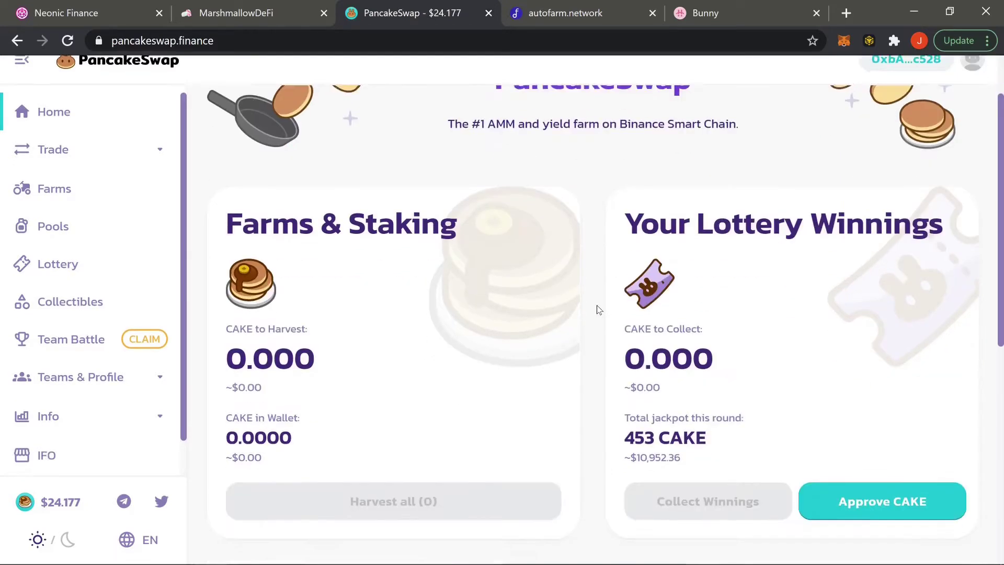
scroll(597, 305, "up", 4)
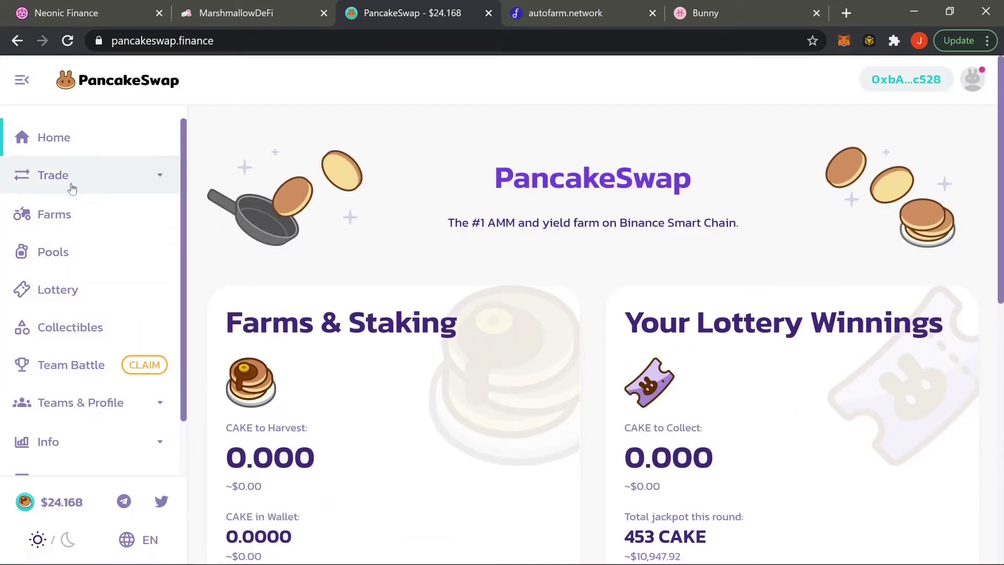
key("ctrl+shift+Tab")
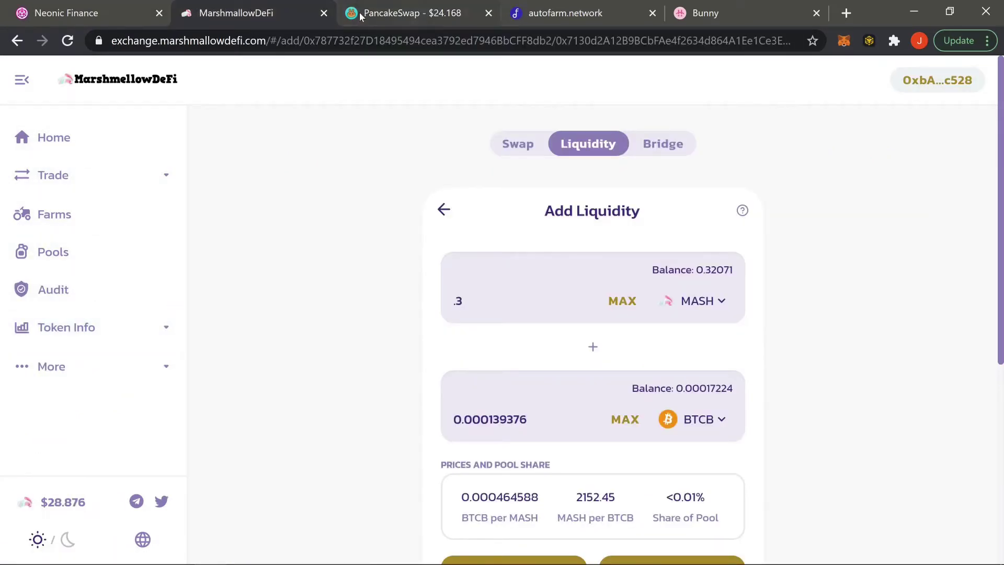
left_click(393, 13)
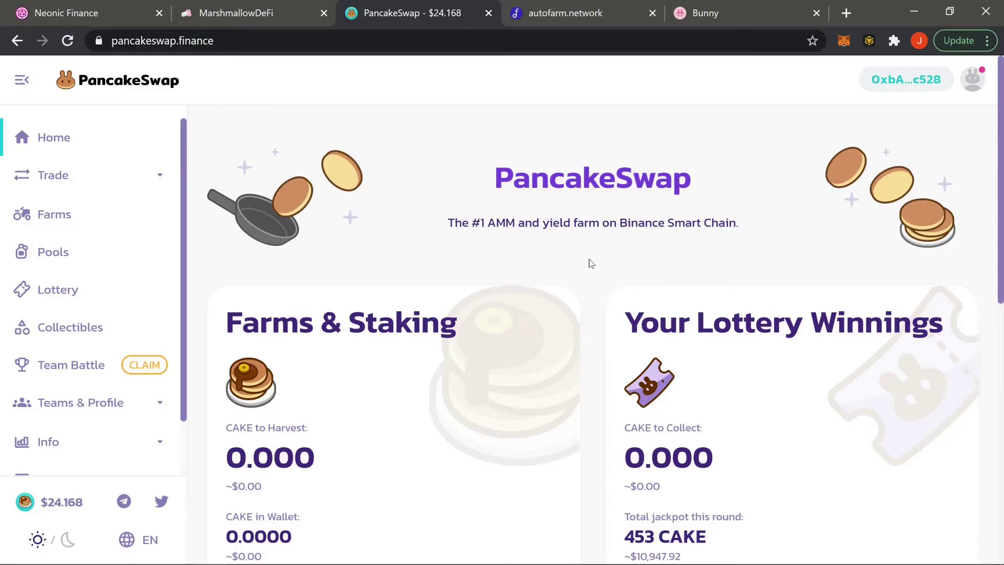
left_click(69, 6)
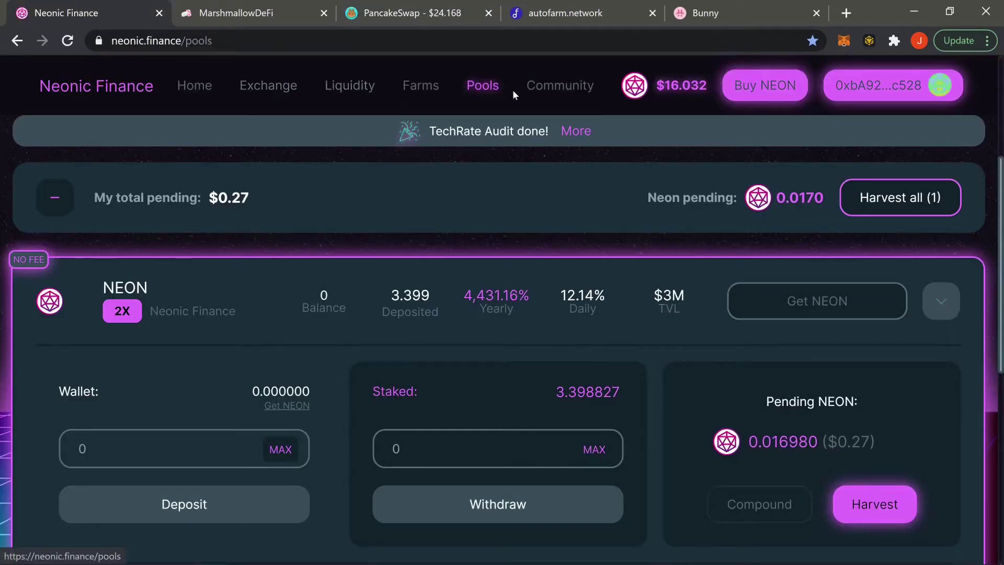
left_click(428, 12)
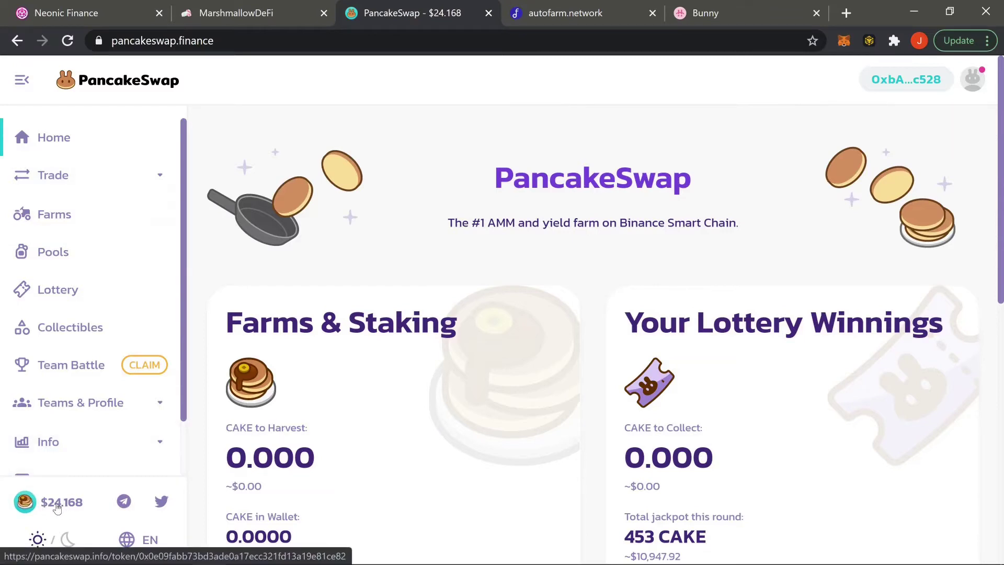
left_click(267, 12)
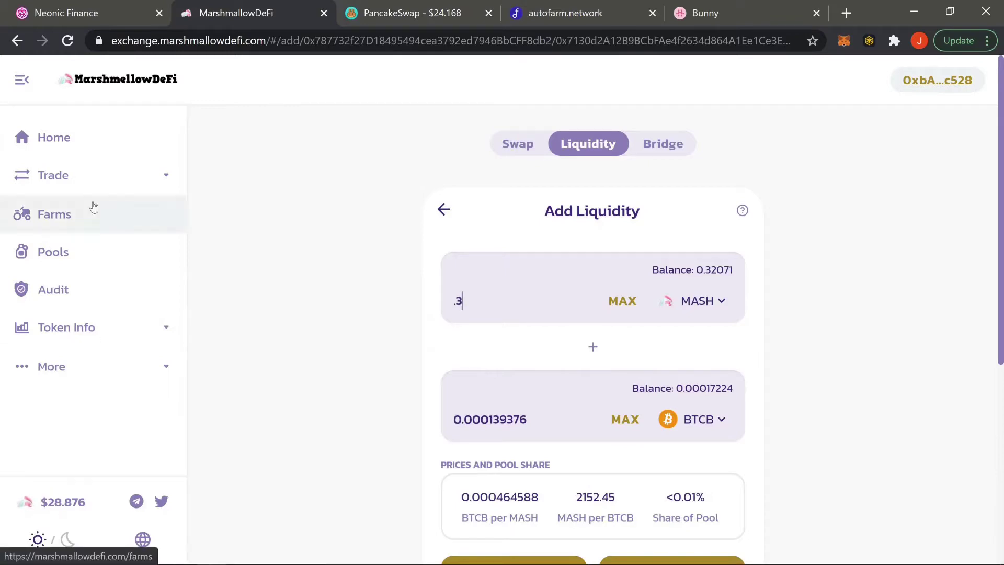
left_click(73, 12)
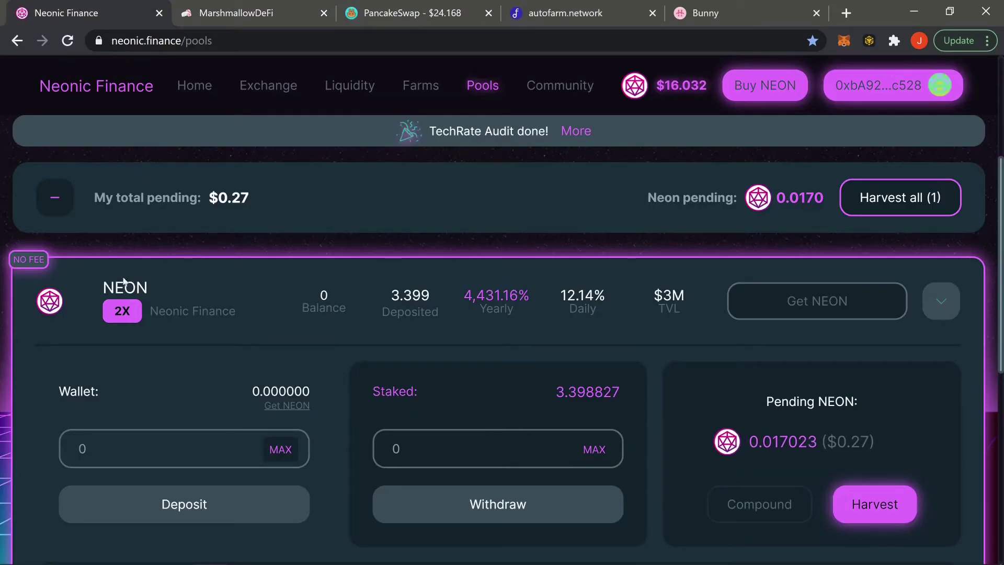
left_click(375, 4)
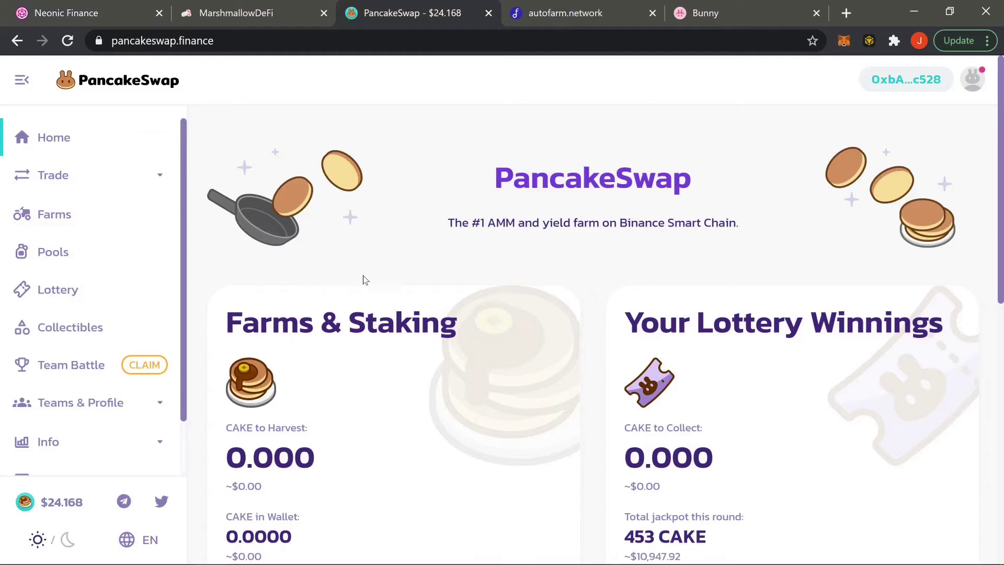
scroll(397, 272, "down", 6)
scroll(408, 269, "up", 3)
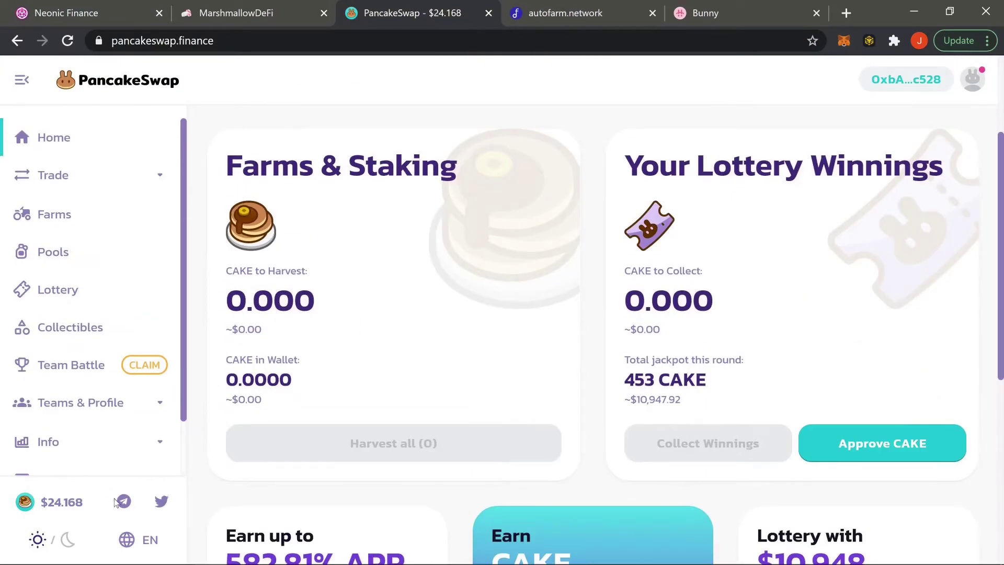
- Open PancakeSwap's token exchange and check the connected wallet's address and its assets in MetaMask
left_click(67, 175)
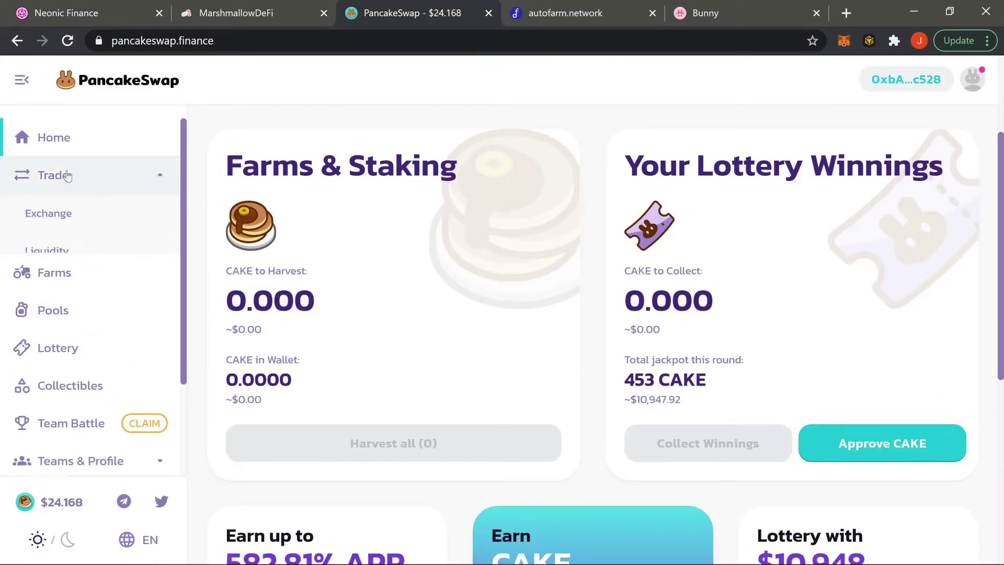
left_click(78, 217)
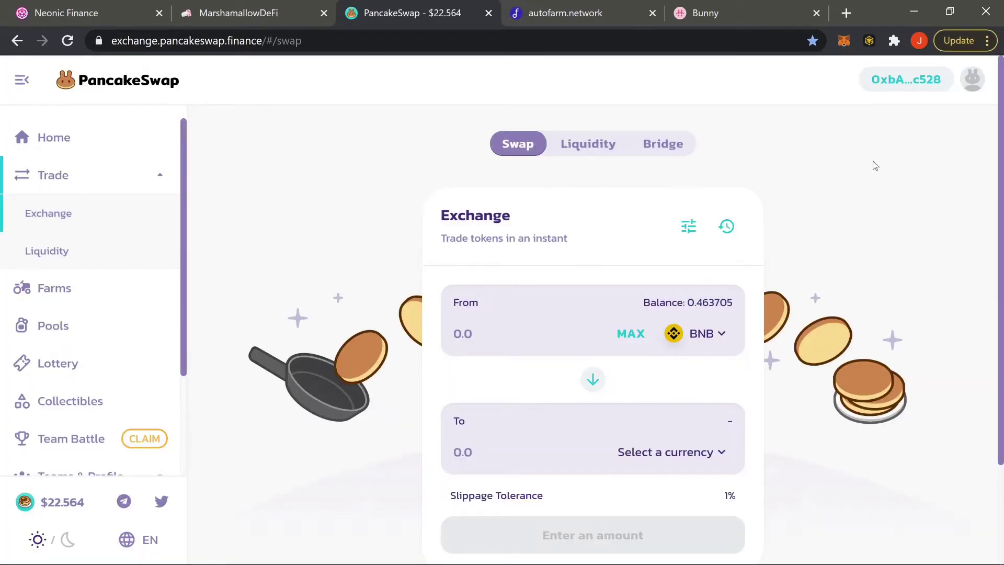
left_click(896, 83)
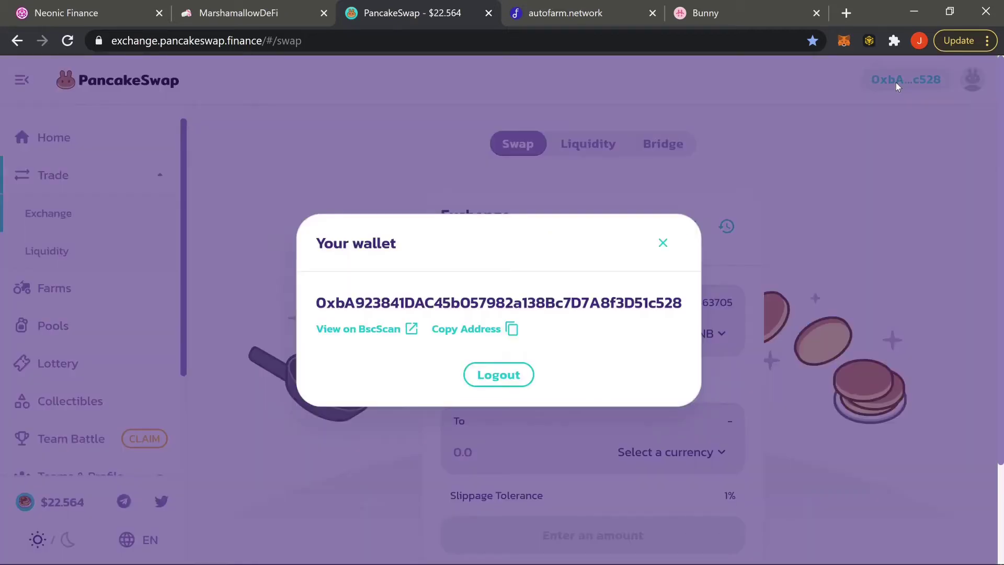
left_click(663, 244)
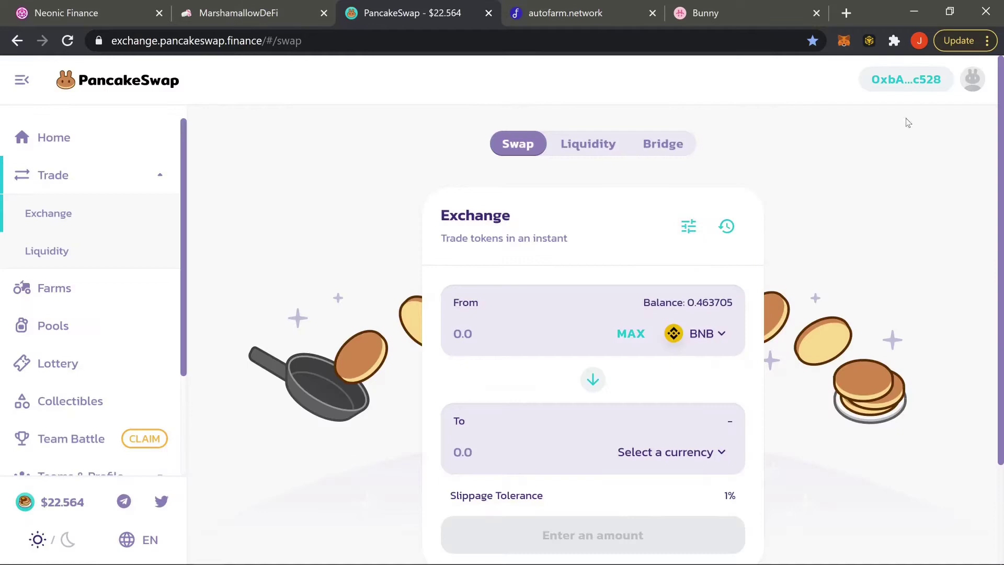
left_click(843, 42)
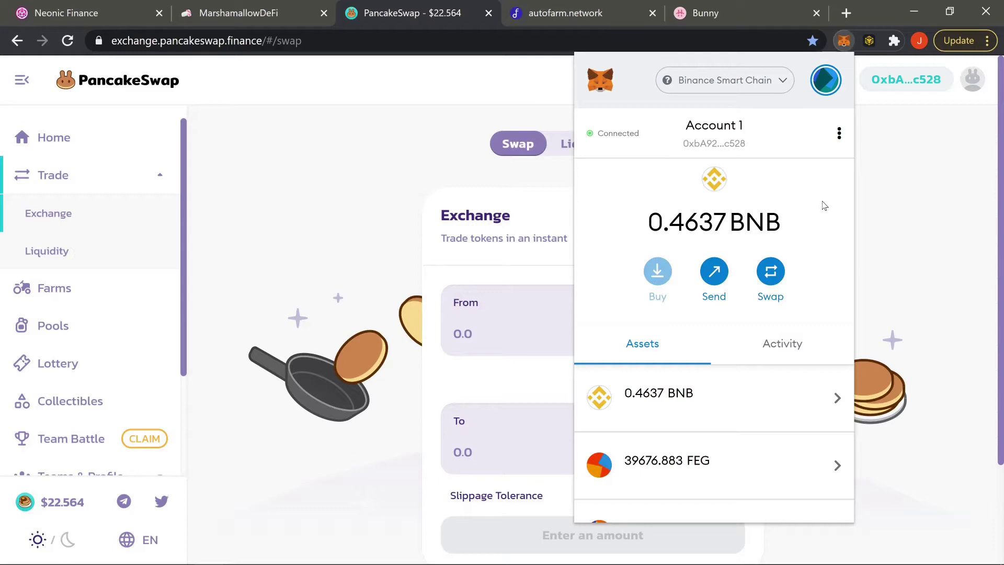
left_click(869, 220)
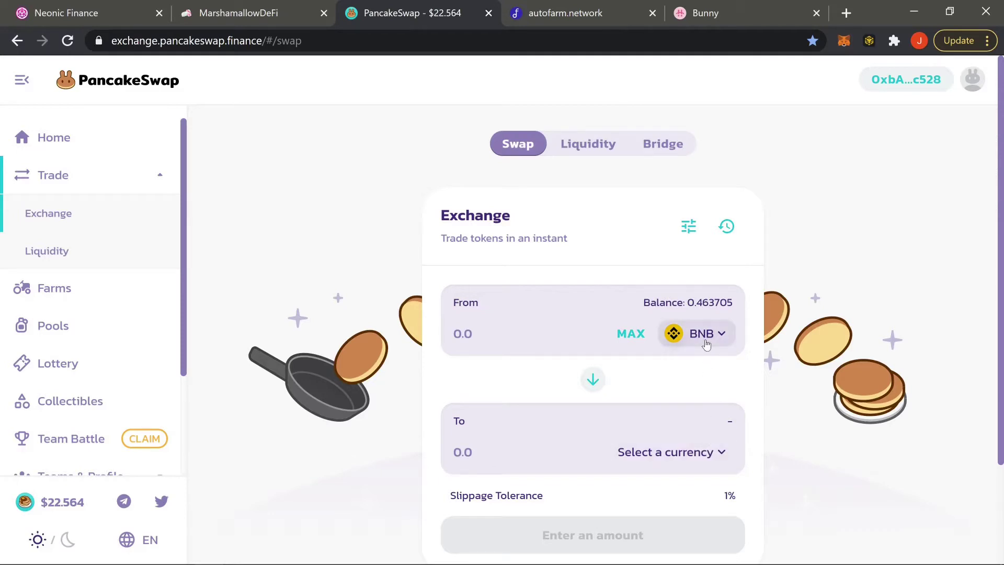
- Choose CAKE as the token to receive in the exchange
left_click(699, 458)
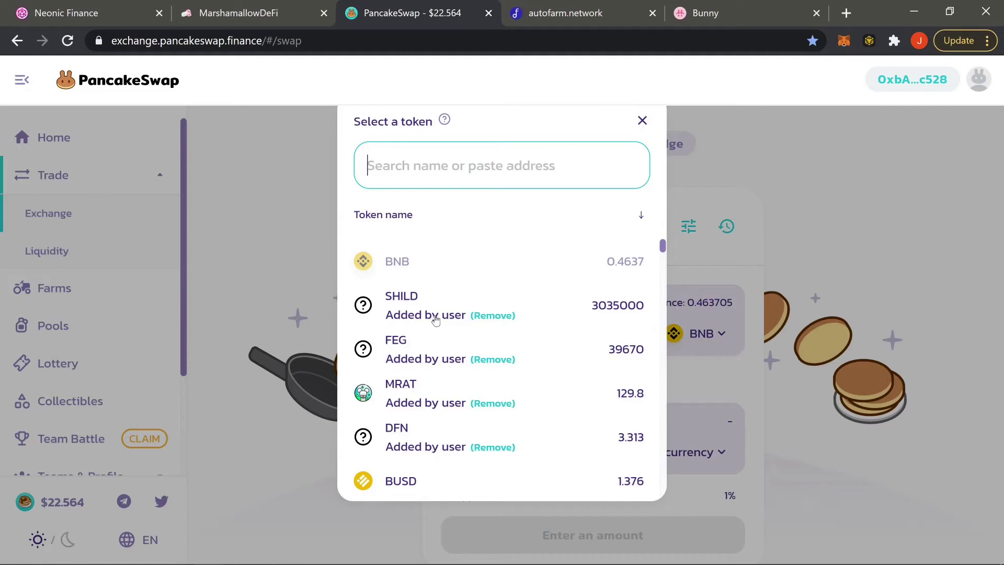
scroll(440, 437, "down", 3)
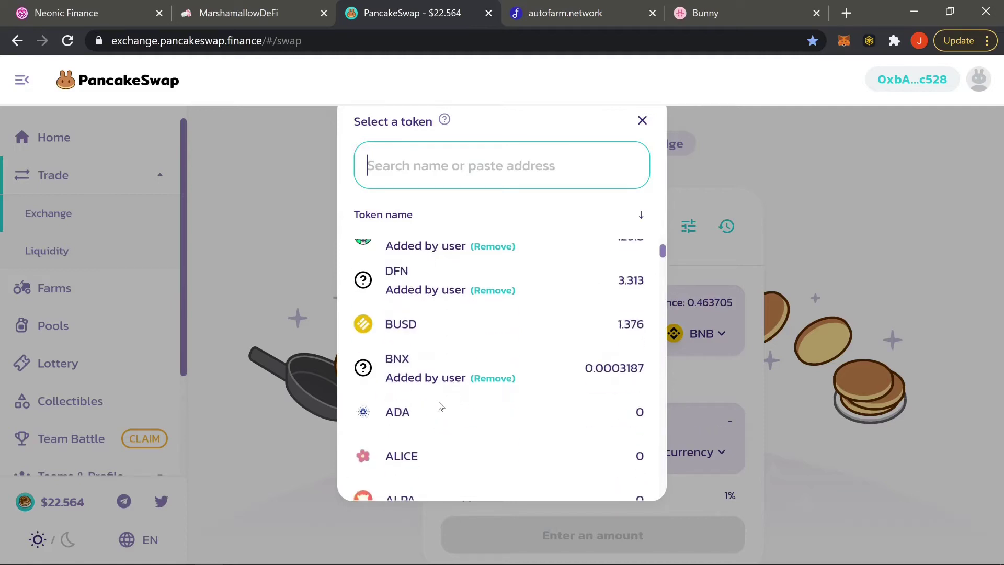
scroll(458, 376, "down", 3)
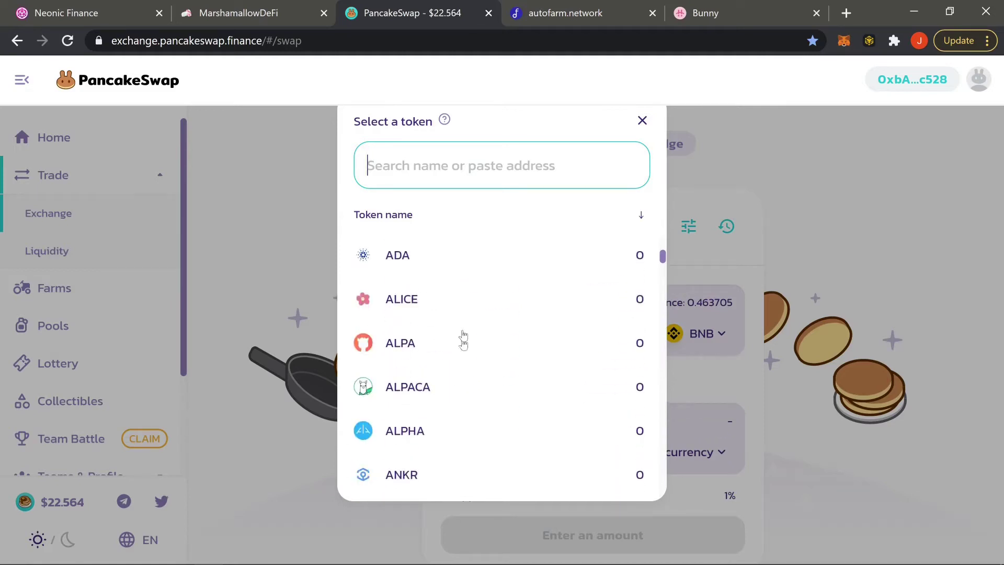
scroll(473, 291, "down", 3)
scroll(495, 287, "down", 3)
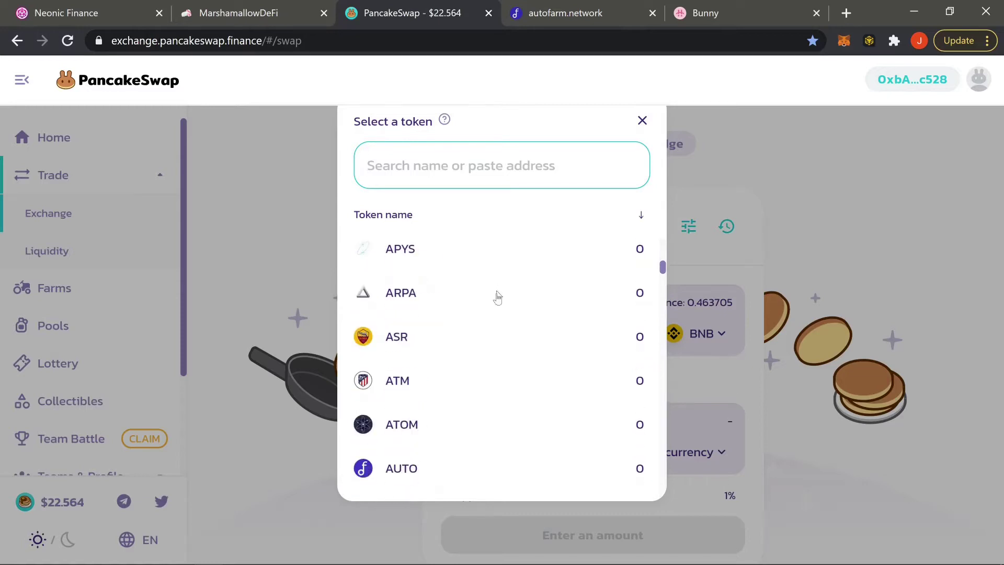
scroll(495, 328, "down", 3)
scroll(498, 337, "down", 3)
scroll(502, 360, "down", 4)
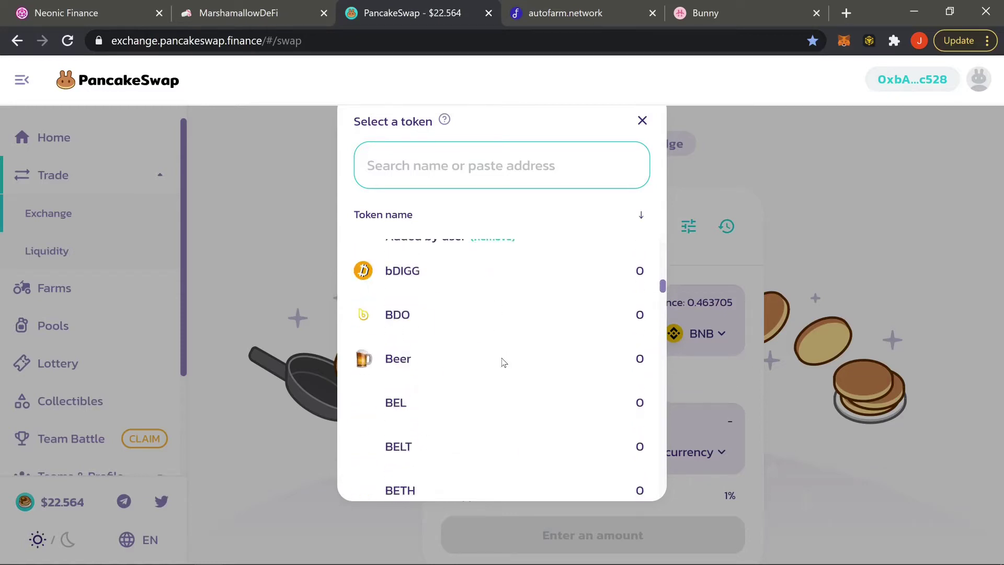
scroll(502, 354, "down", 2)
scroll(505, 358, "down", 9)
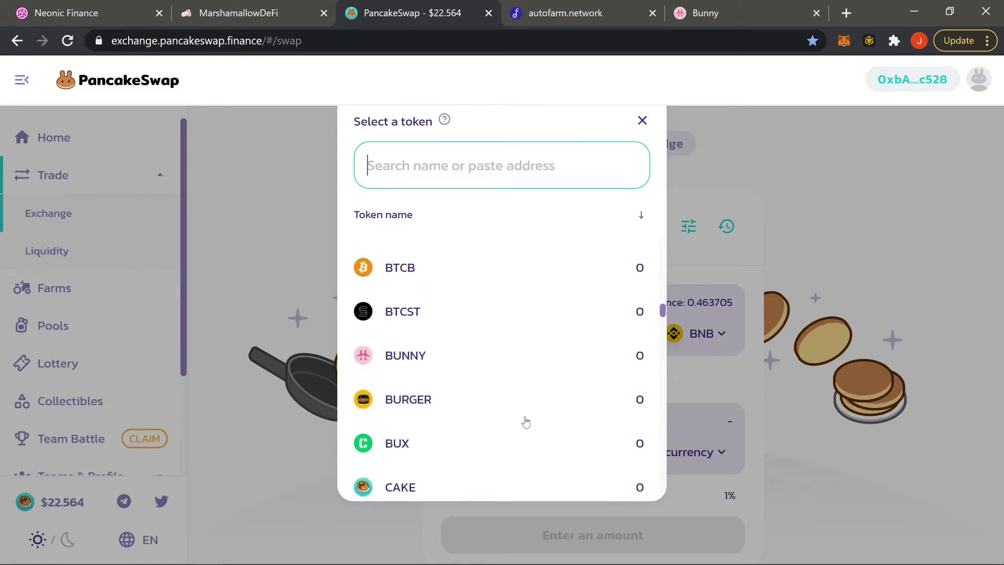
left_click(486, 489)
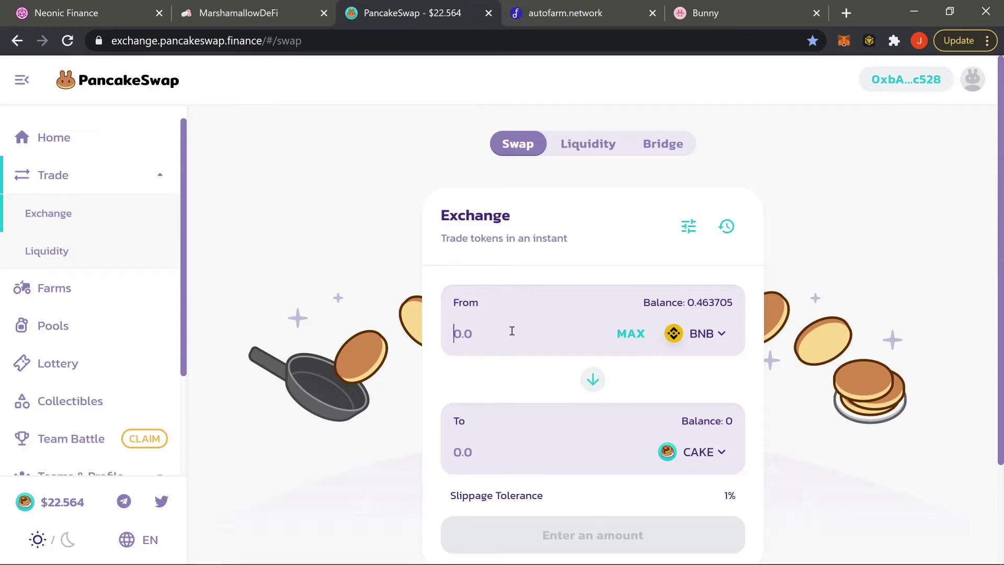
- Set the amount to swap to 0.43 BNB, leaving the rest in the wallet
type(".4")
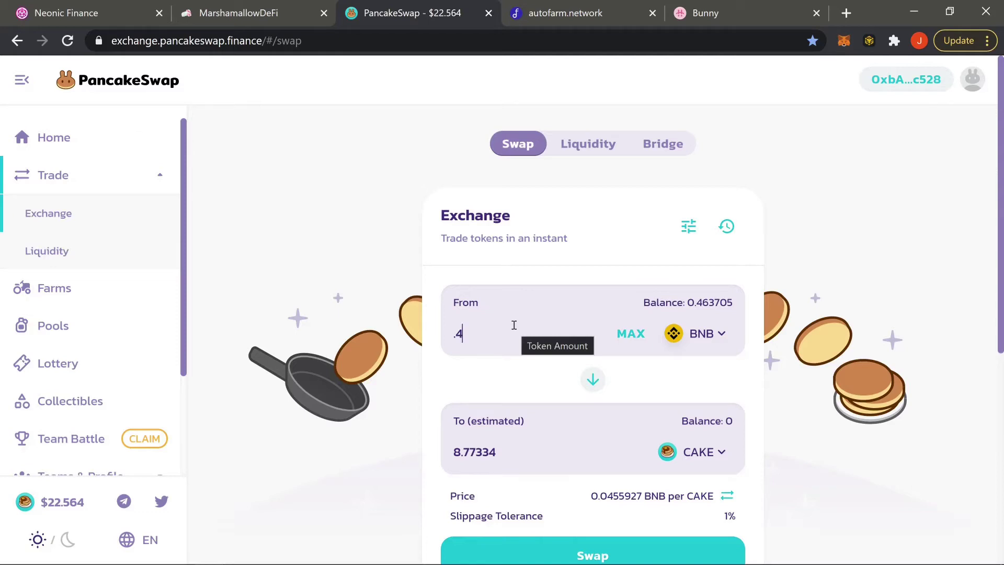
type("3")
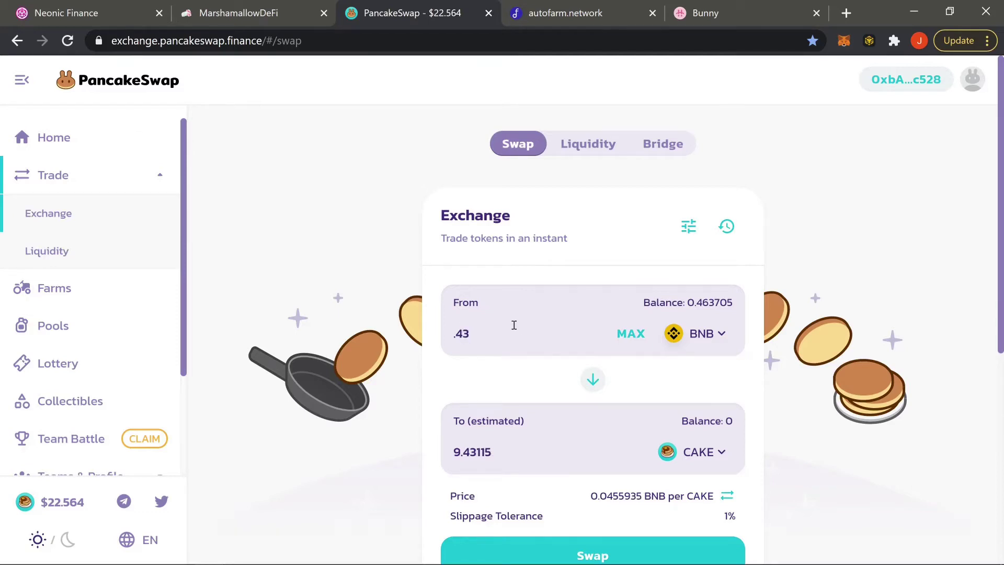
scroll(660, 448, "down", 3)
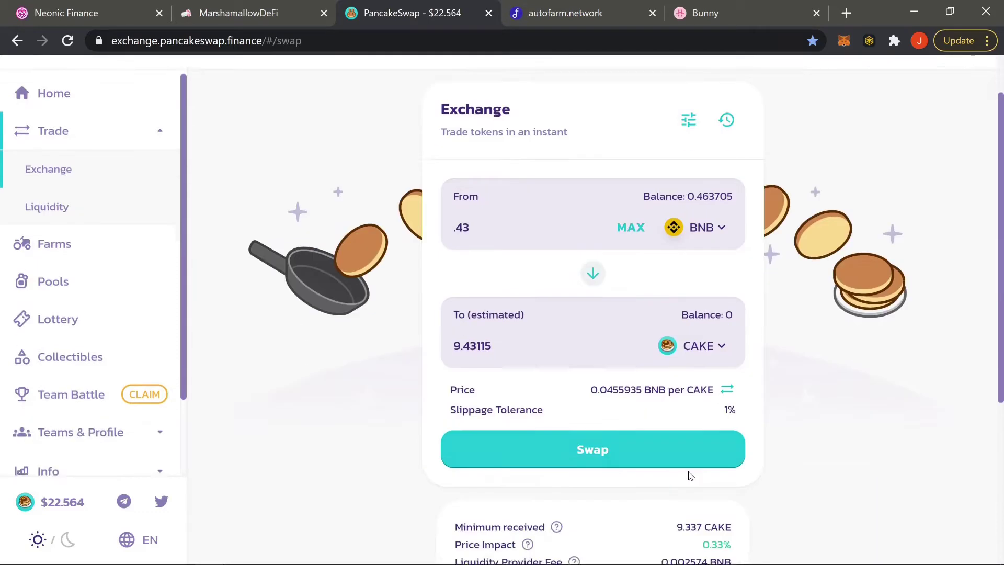
left_click(596, 430)
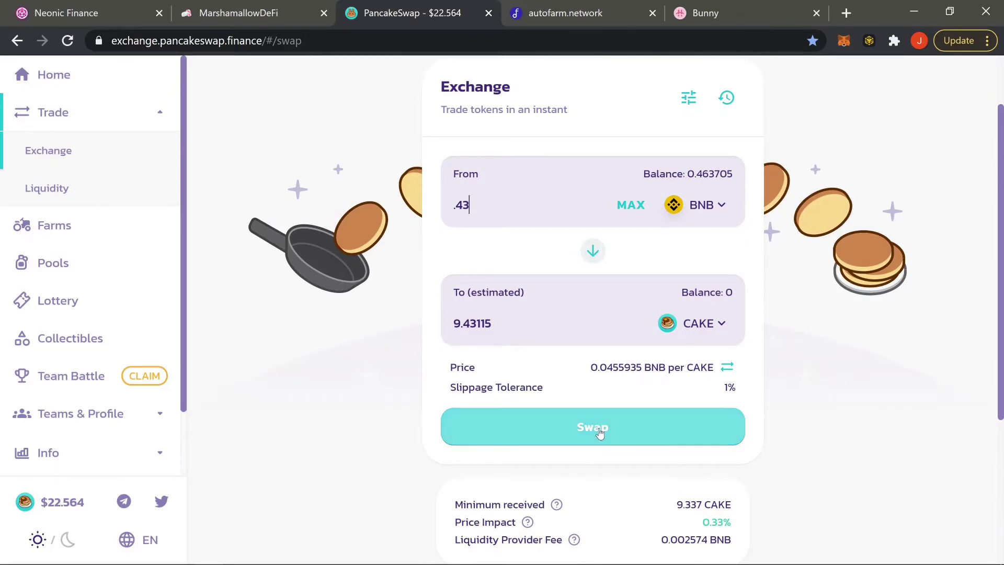
left_click(843, 40)
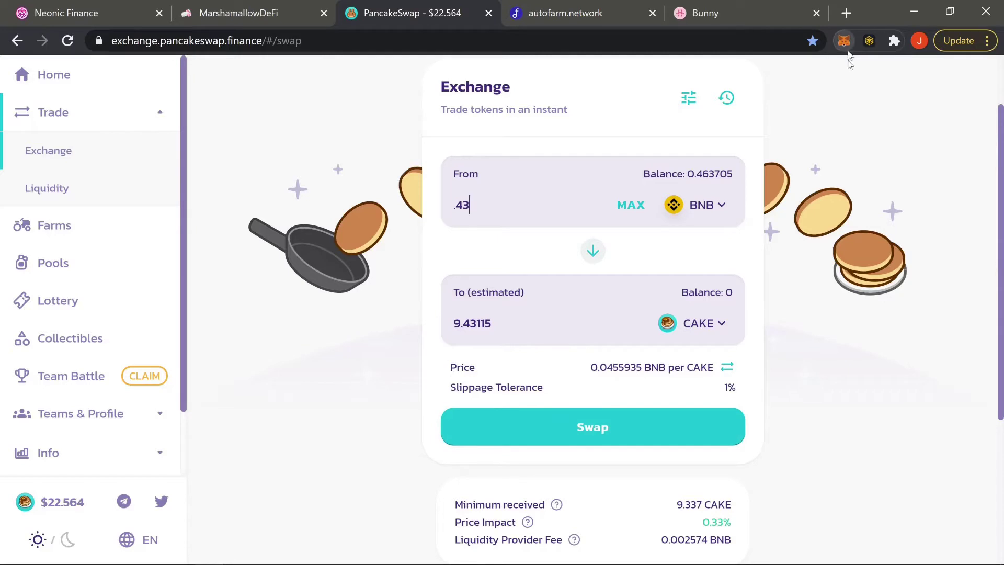
left_click(928, 363)
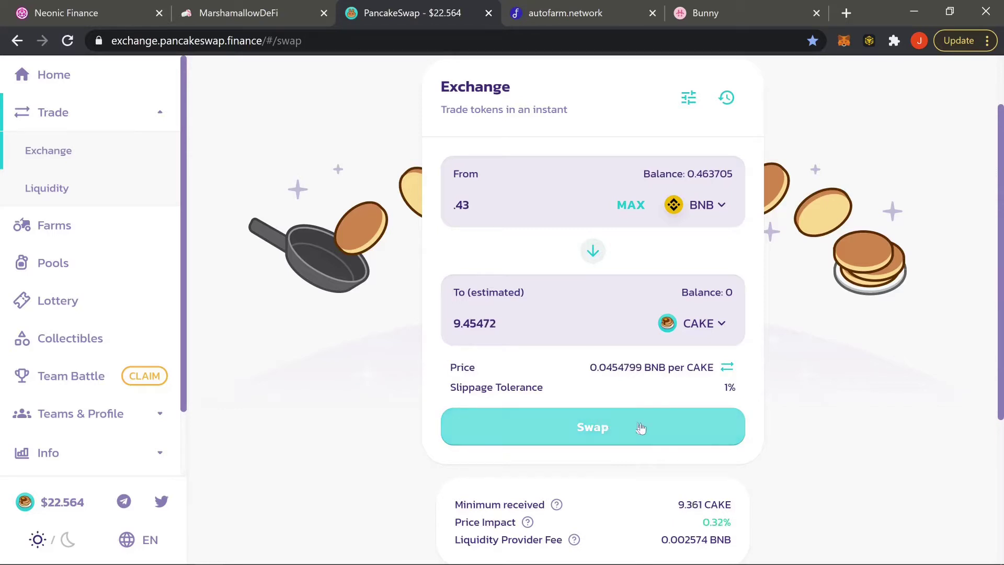
- Submit the swap of 0.43 BNB for CAKE, approve the transaction in MetaMask and dismiss the submission notice
left_click(690, 427)
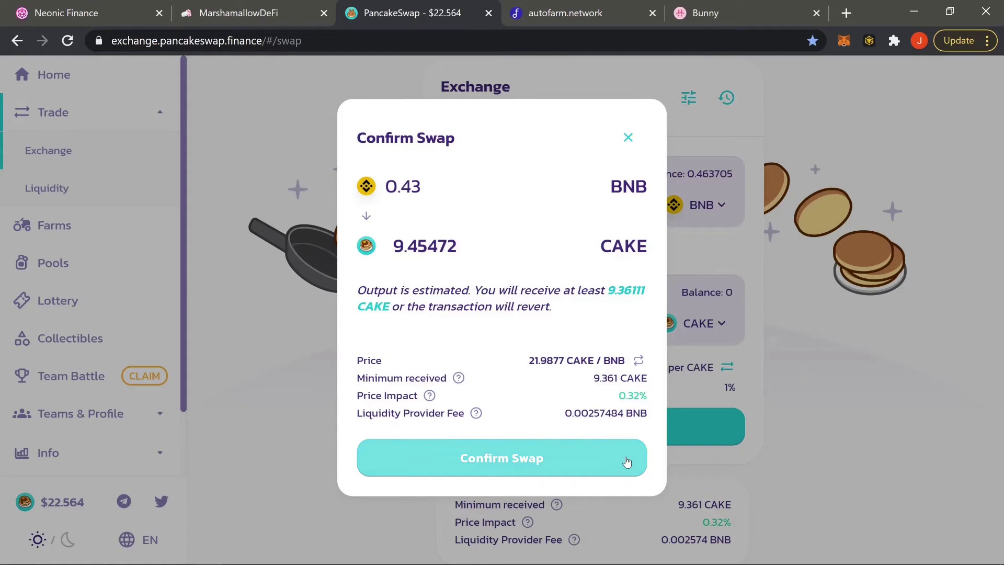
left_click(627, 461)
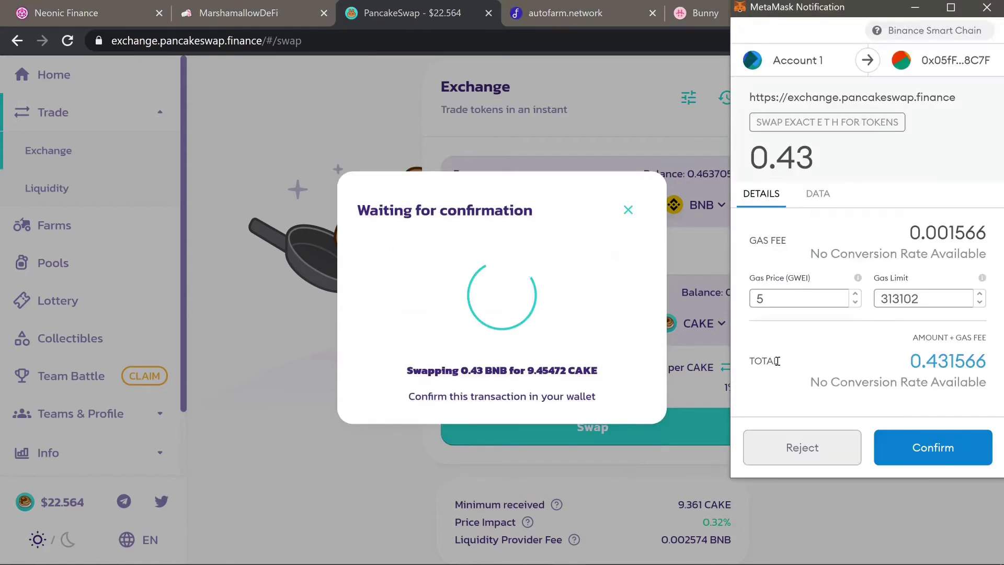
left_click(928, 448)
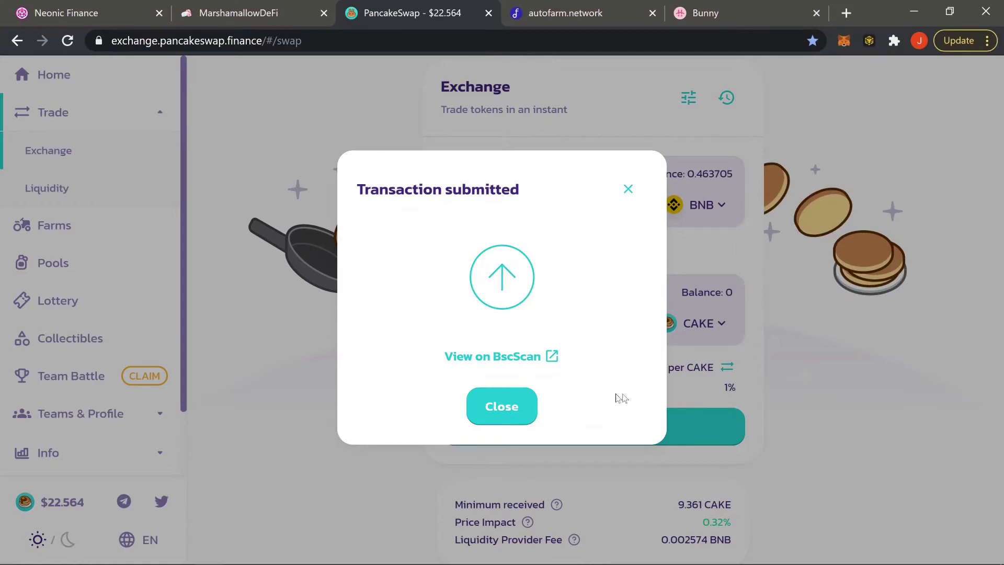
left_click(627, 190)
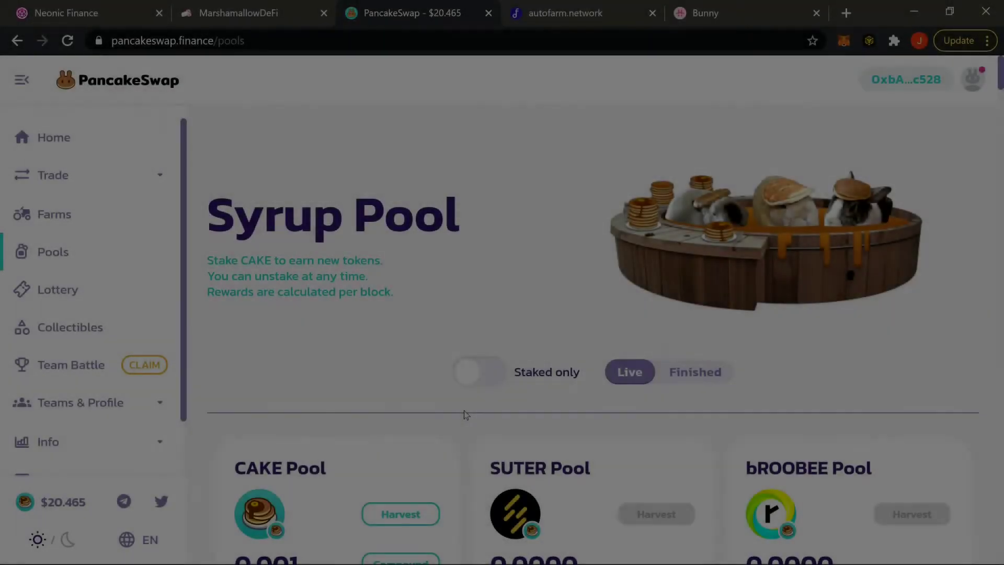
- Examine the CAKE pool's earnings, APR and stake among the live Syrup Pools
scroll(463, 410, "down", 5)
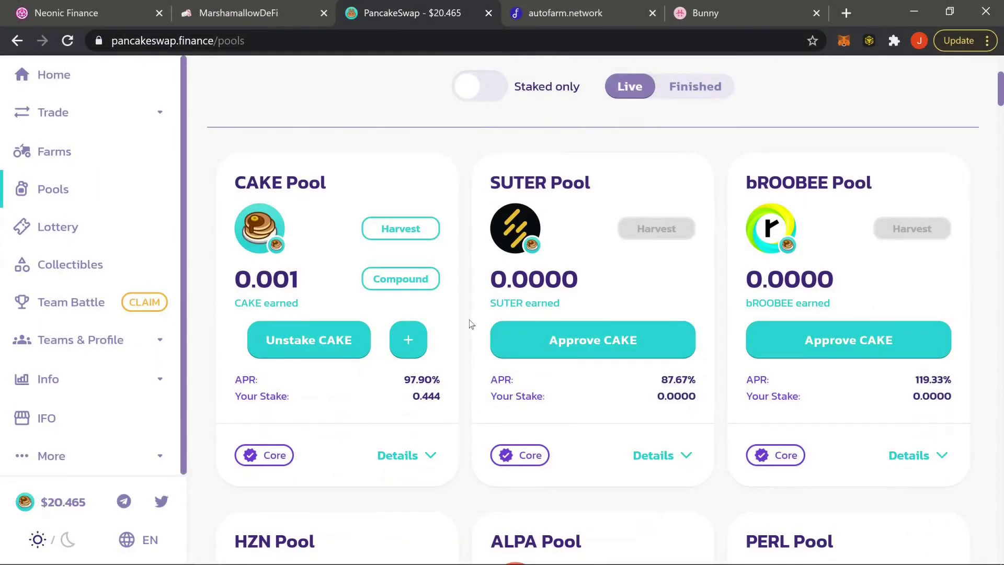
scroll(469, 319, "down", 2)
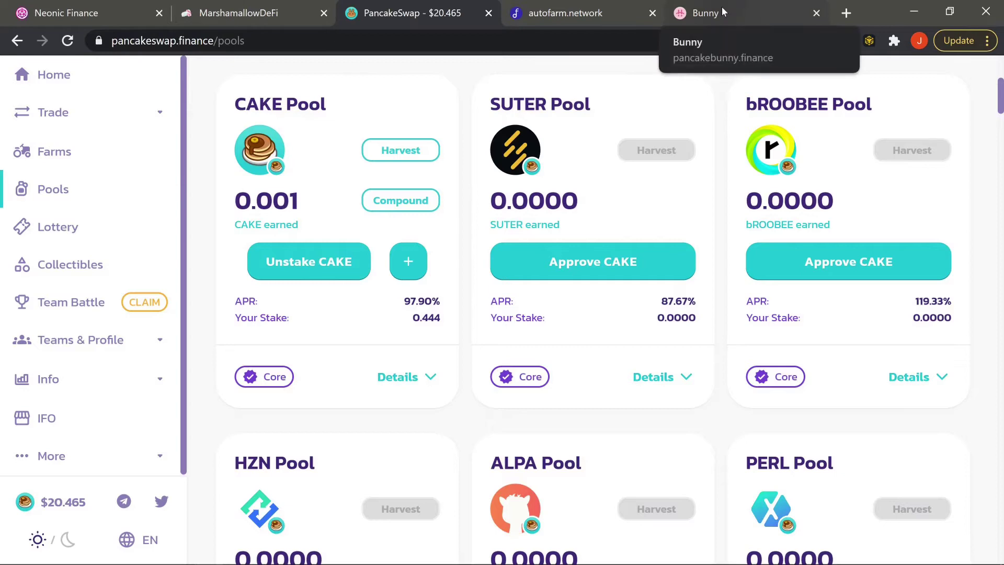
- Look over the vaults on Autofarm, then examine the CAKE farm's APY, withdrawal fee and deposit options on PancakeBunny
left_click(585, 11)
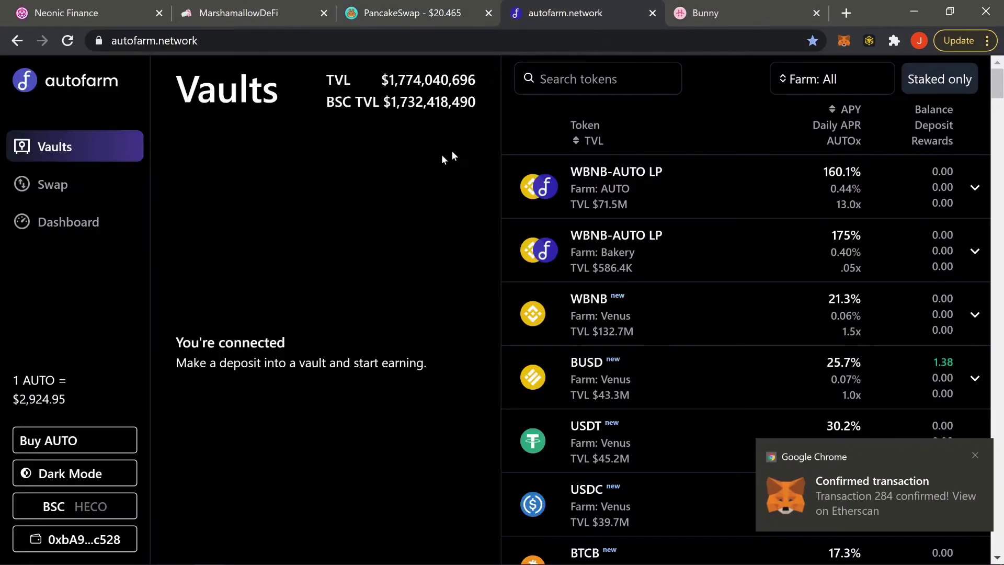
scroll(587, 333, "down", 4)
scroll(587, 333, "up", 3)
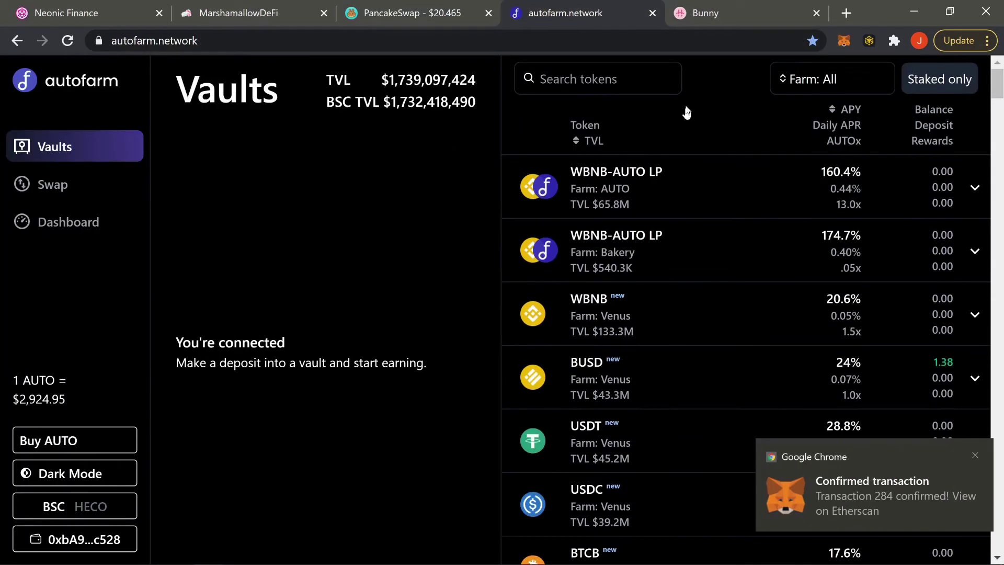
left_click(728, 11)
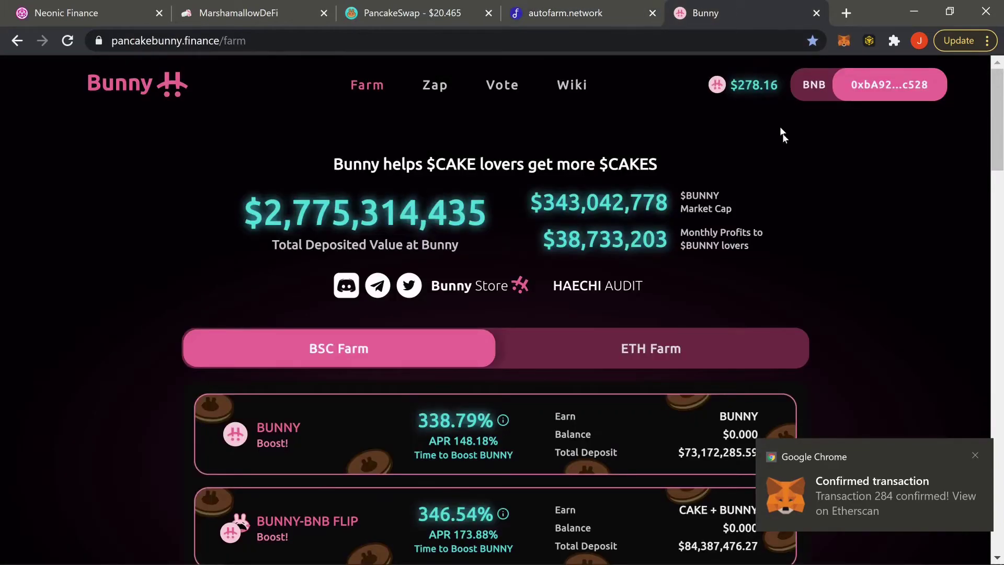
scroll(818, 291, "down", 4)
scroll(819, 294, "down", 3)
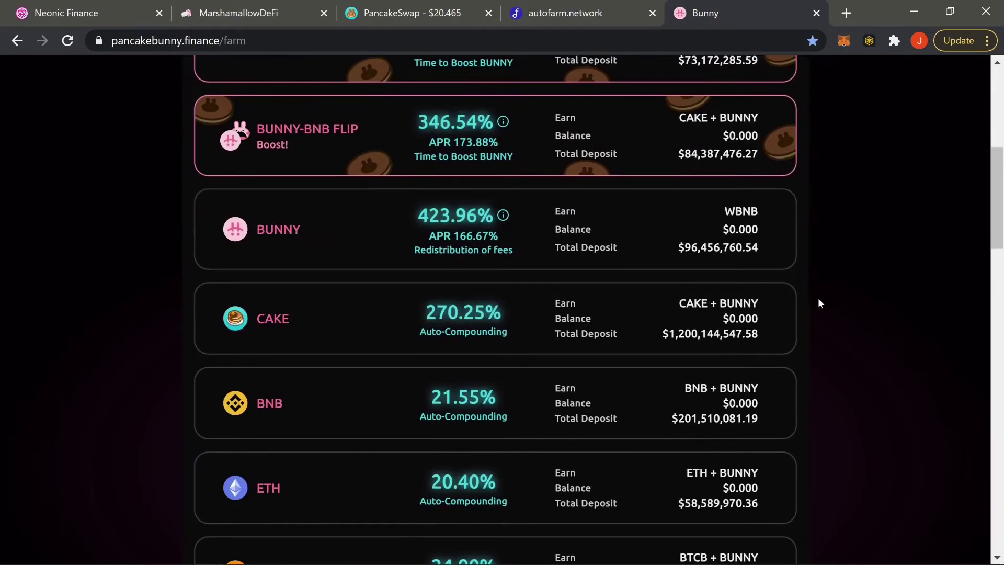
left_click(478, 314)
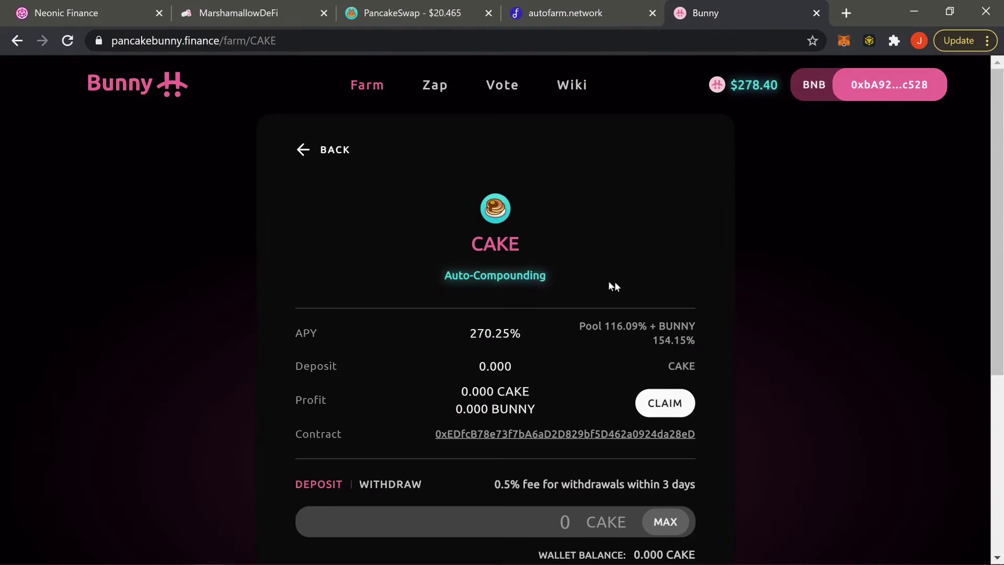
scroll(680, 319, "down", 3)
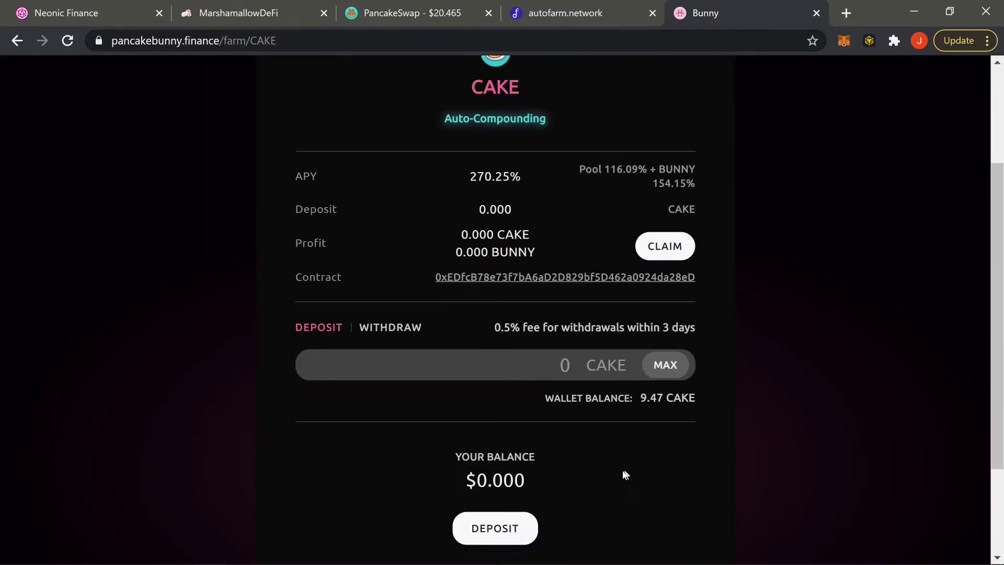
scroll(774, 386, "up", 3)
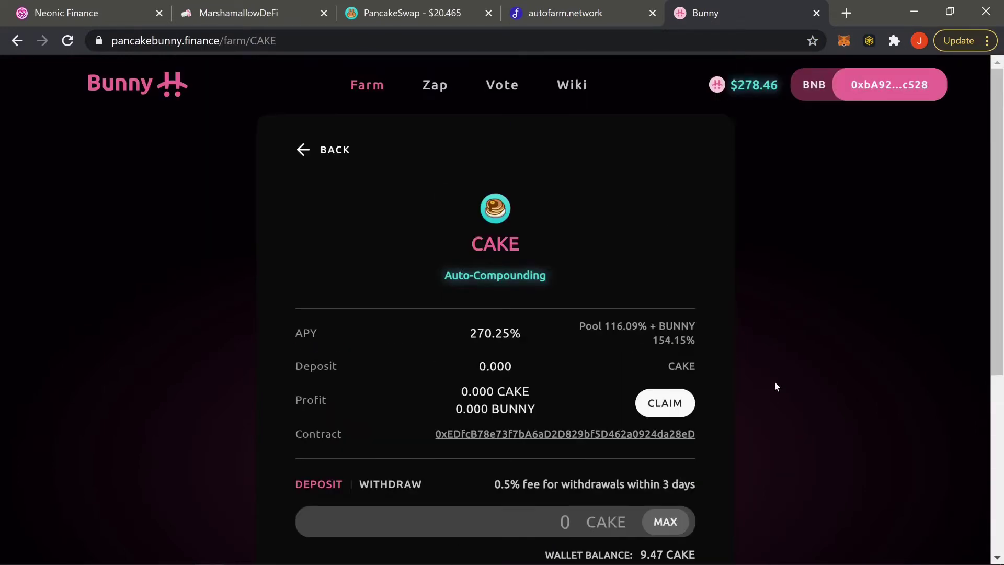
- Return to PancakeSwap's Syrup Pools and check the BNB and CAKE balances in the MetaMask wallet
left_click(414, 6)
scroll(464, 186, "up", 3)
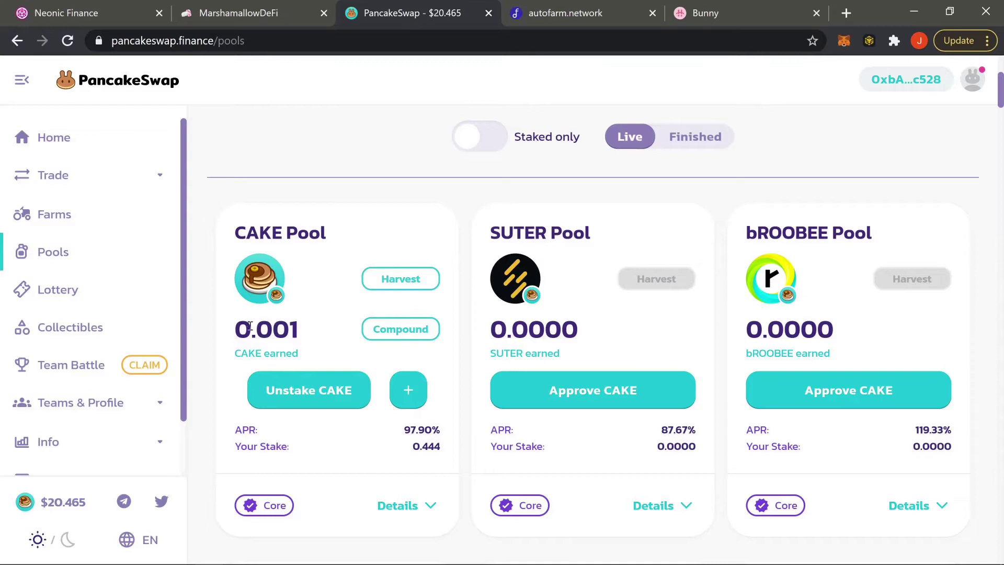
left_click(843, 41)
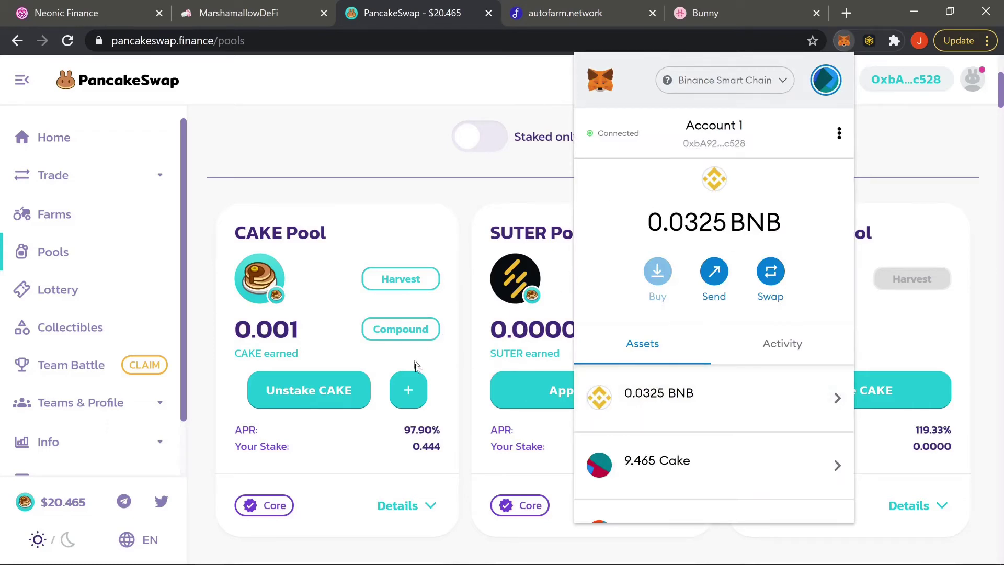
left_click(401, 192)
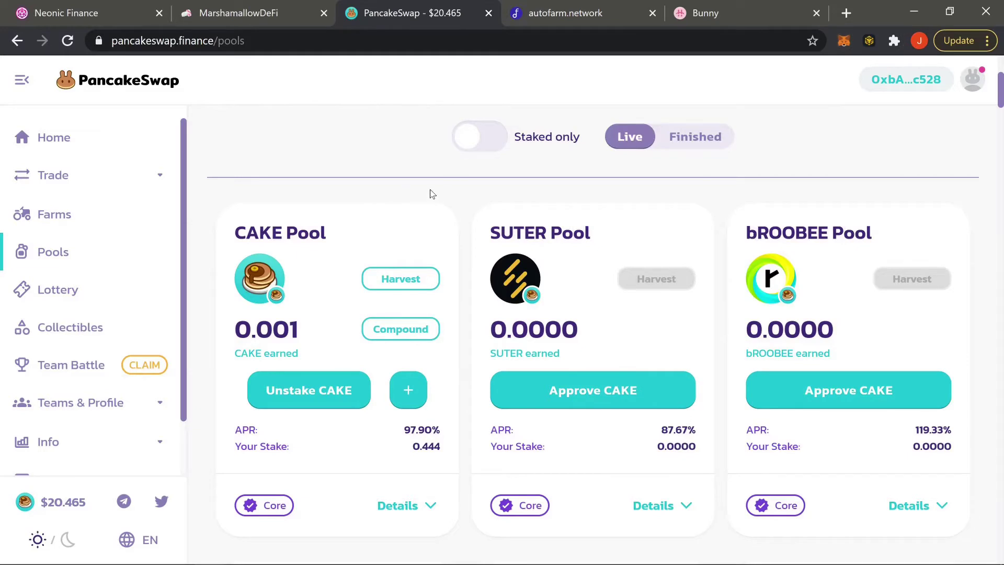
scroll(448, 209, "down", 2)
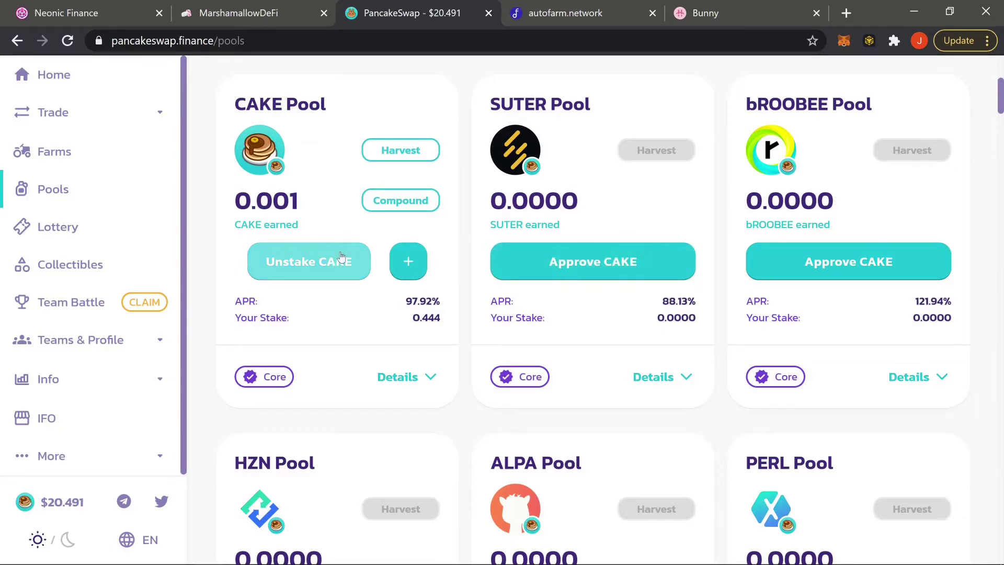
left_click(570, 257)
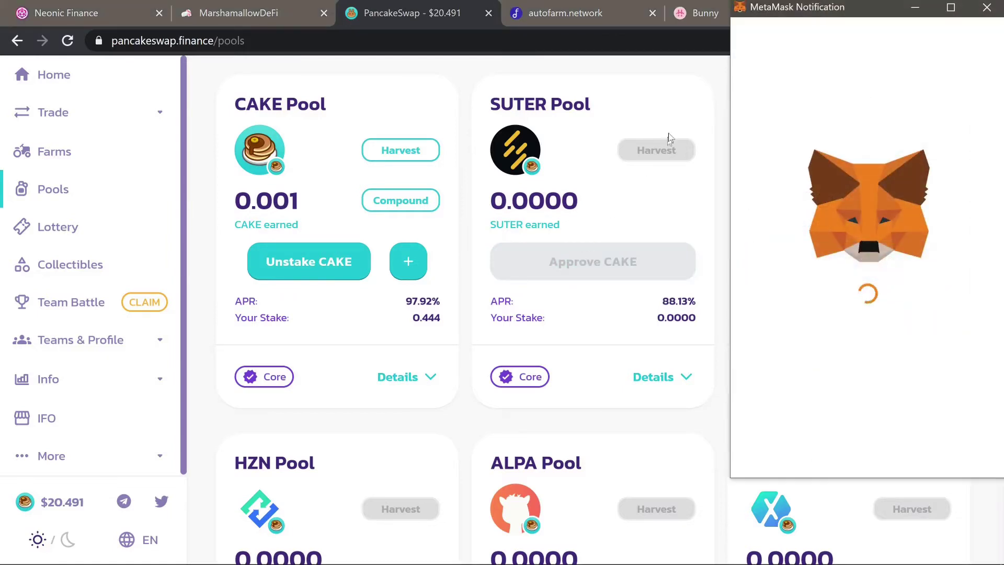
scroll(869, 327, "down", 1)
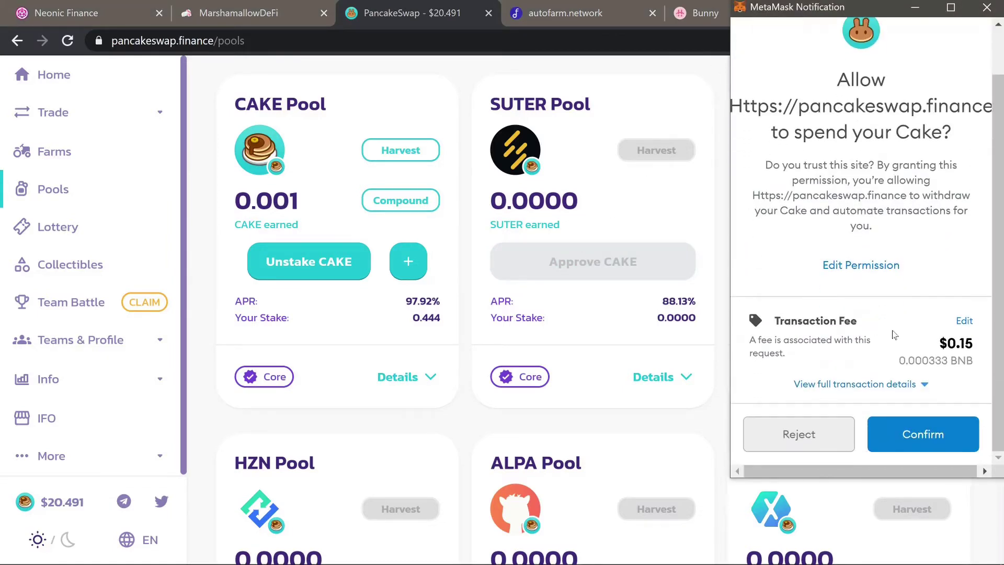
left_click(798, 435)
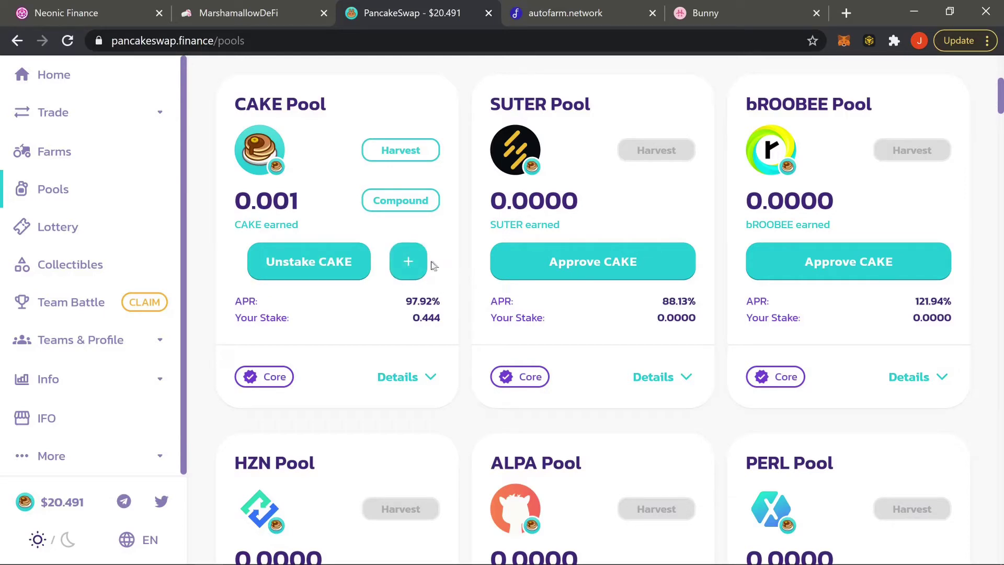
- Stake an additional 2.6 CAKE in PancakeSwap's CAKE Pool, approve the transaction in MetaMask and dismiss the wallet
left_click(417, 263)
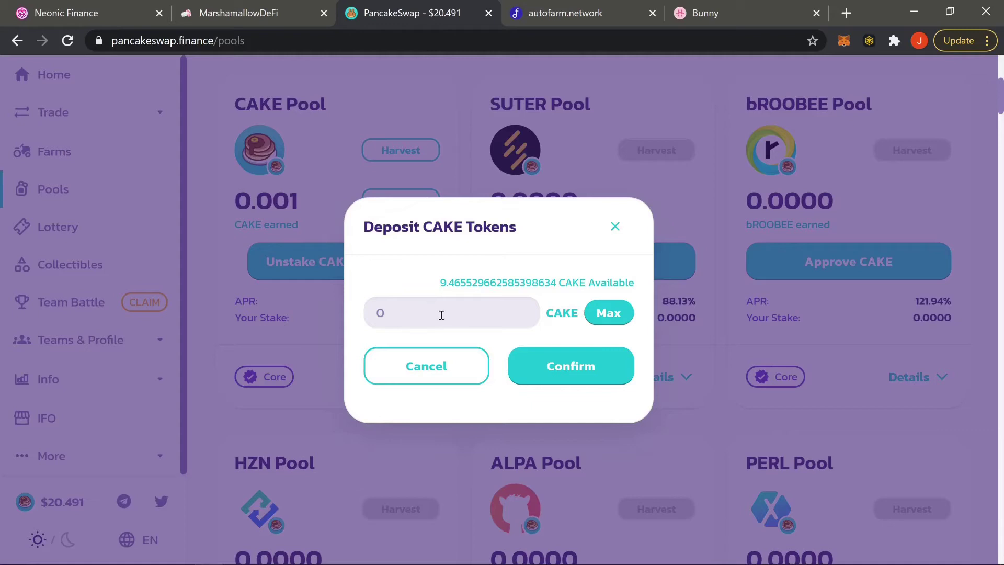
left_click(478, 313)
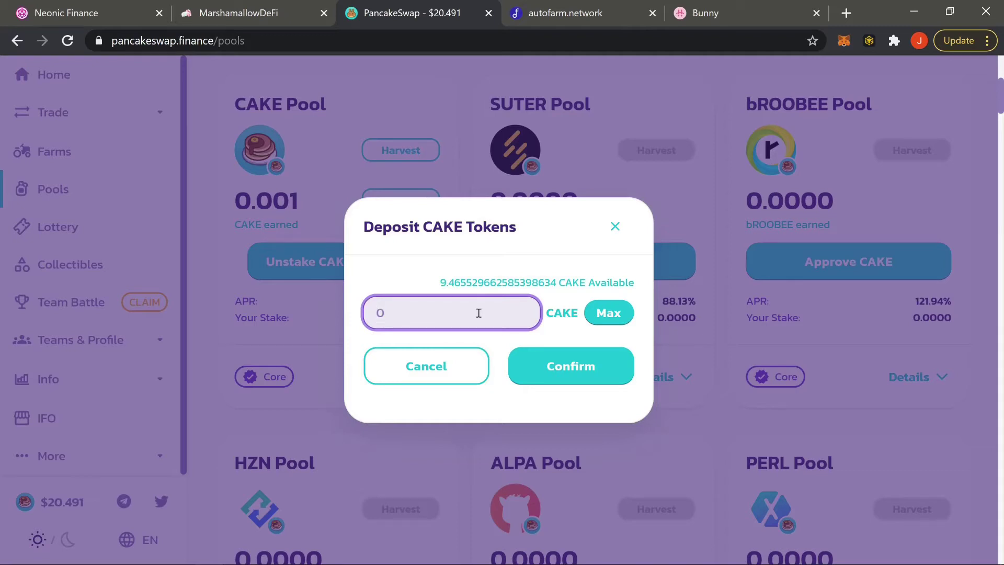
type("2.6")
left_click(575, 360)
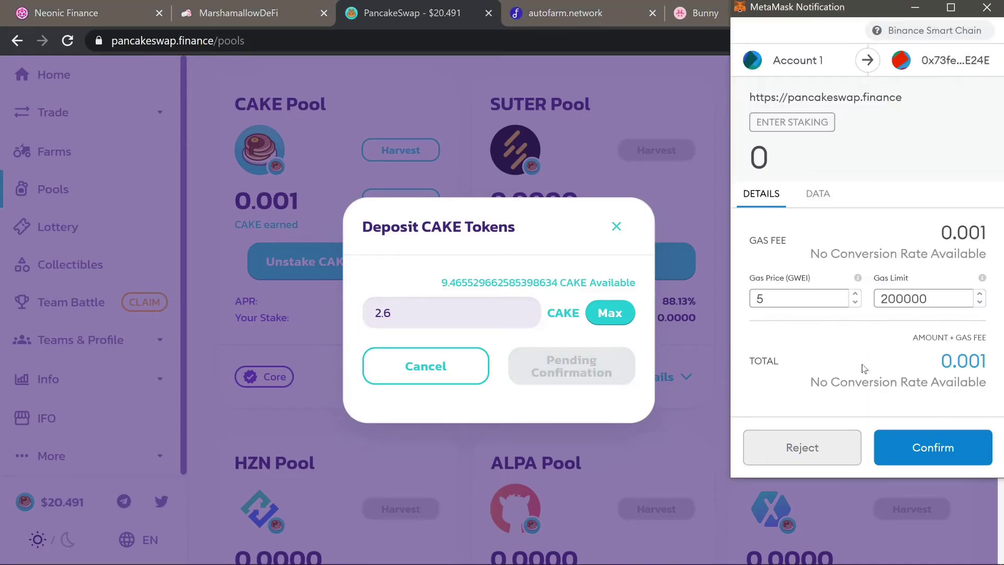
left_click(926, 449)
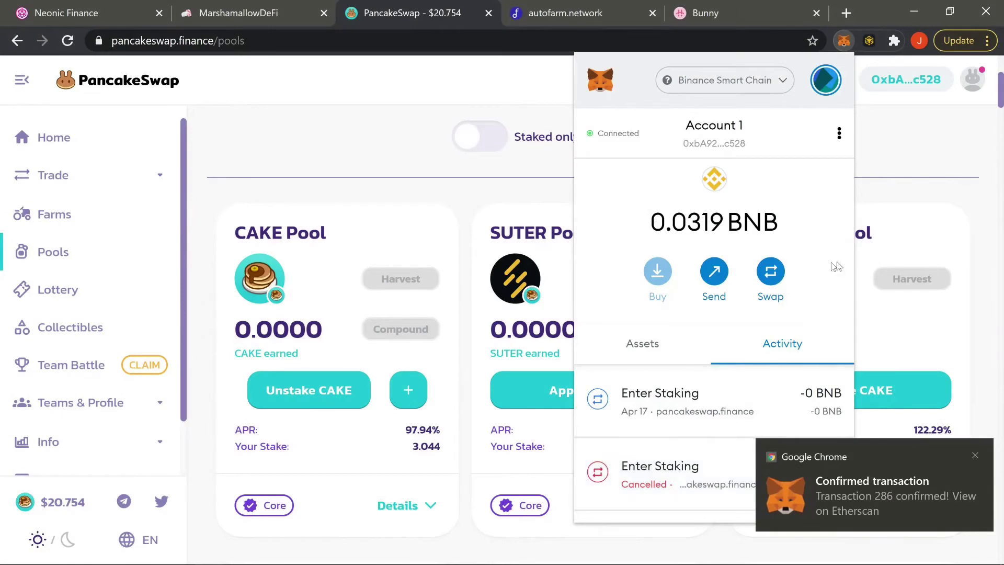
left_click(866, 325)
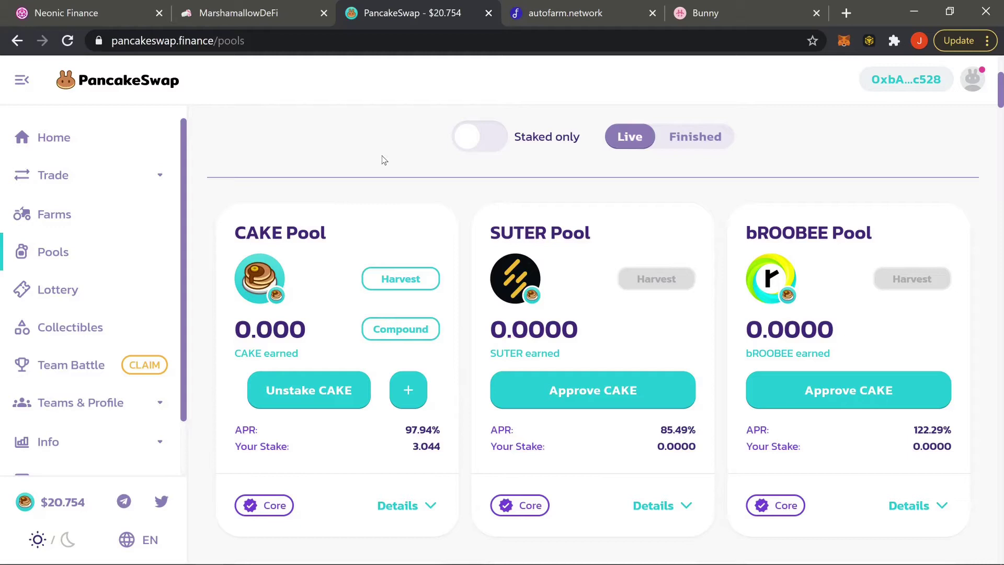
- Switch to PancakeBunny and open the auto-compounding CAKE farm's deposit form from the BSC farm list
left_click(726, 4)
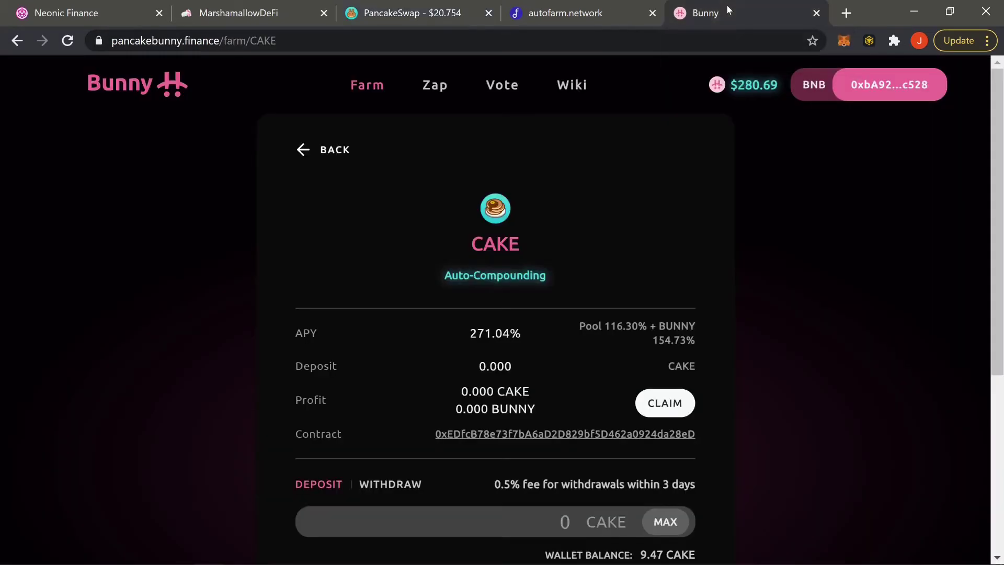
left_click(366, 85)
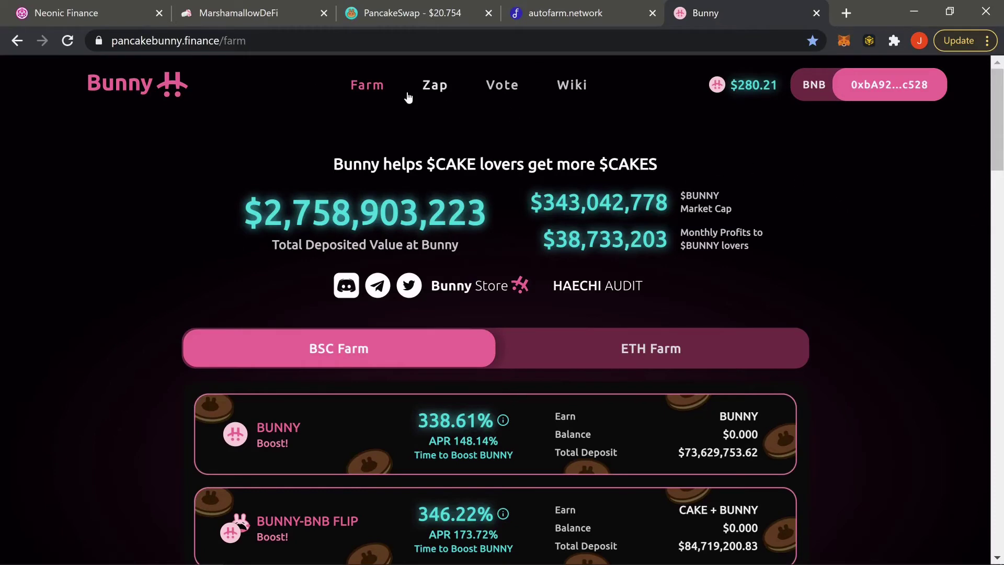
scroll(823, 244, "down", 7)
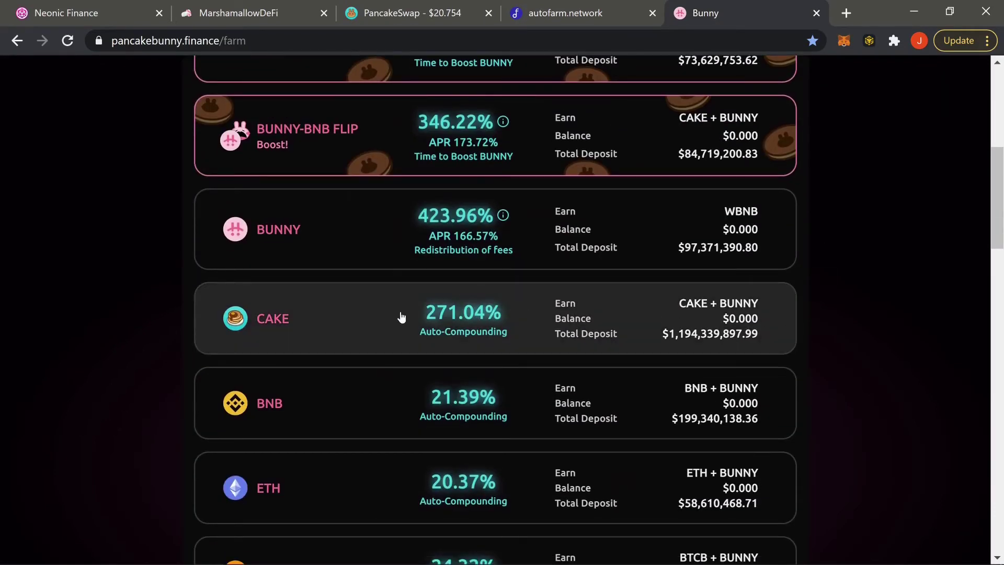
left_click(400, 315)
scroll(766, 343, "down", 3)
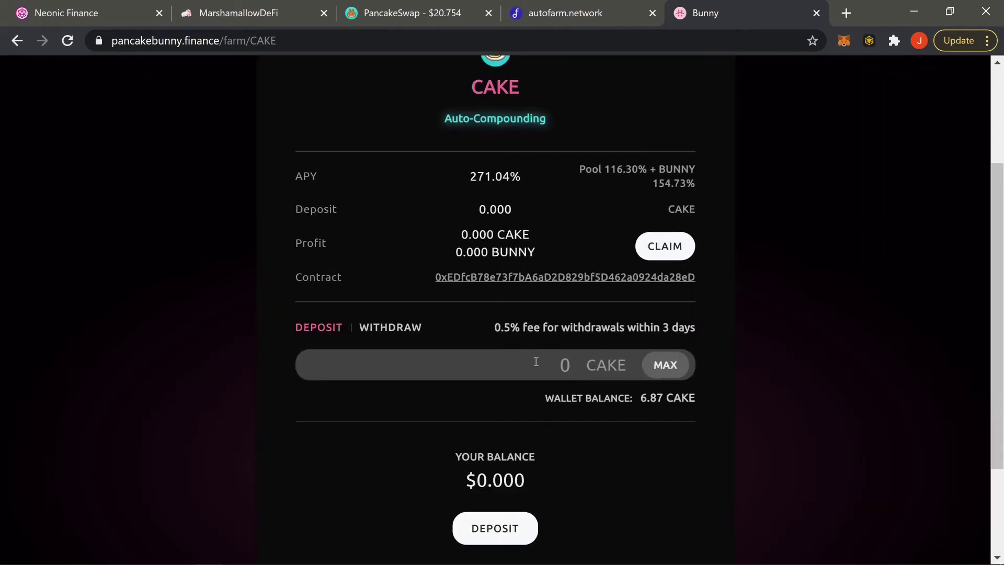
- Deposit the wallet's maximum CAKE, 6.866620237662610552, into the PancakeBunny CAKE farm and approve the transaction in MetaMask
left_click(672, 369)
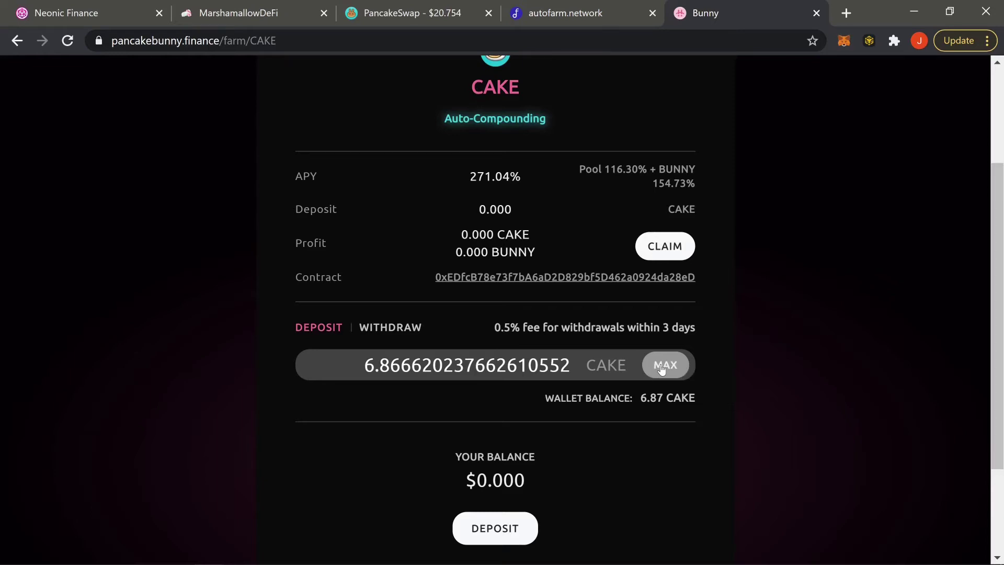
scroll(753, 371, "down", 3)
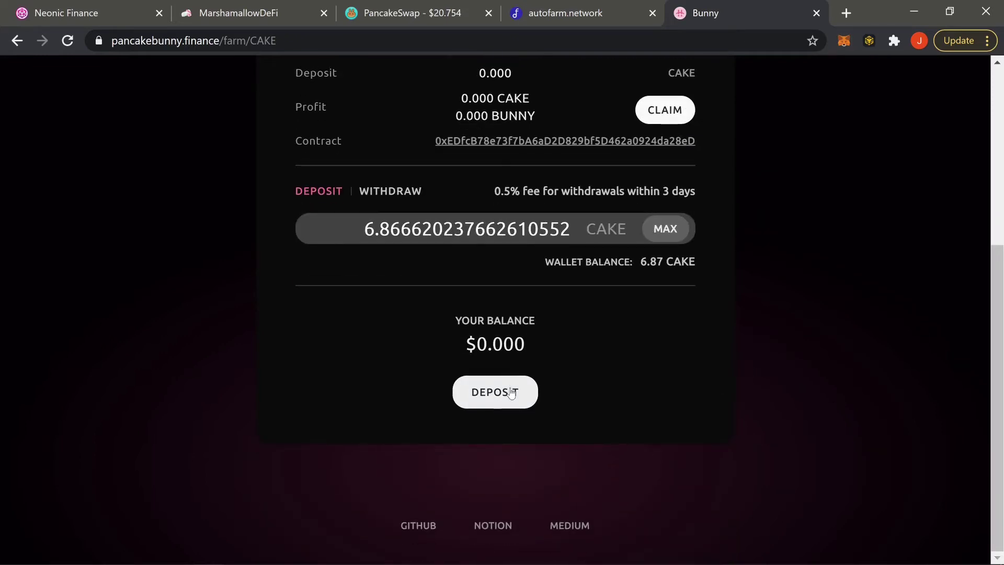
left_click(511, 393)
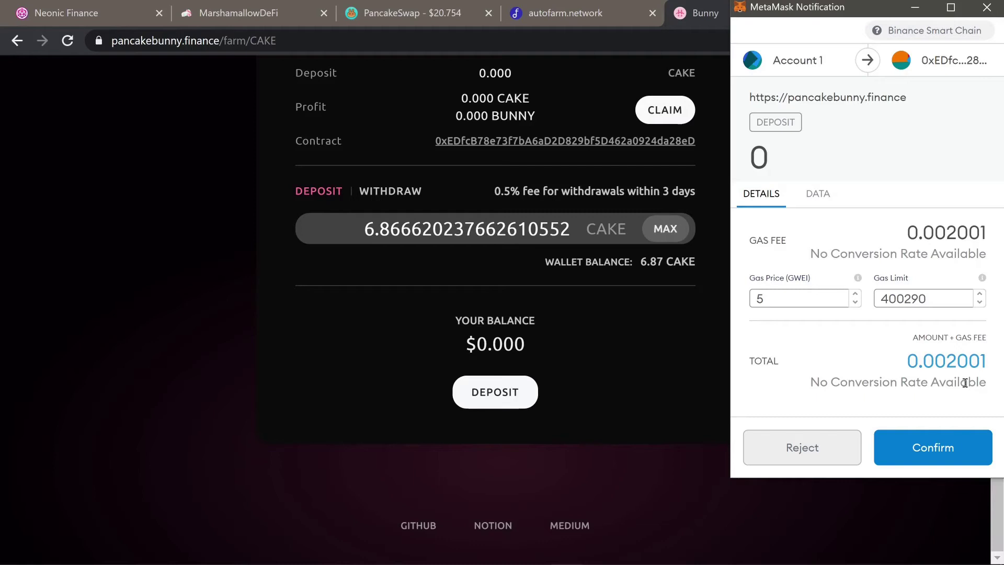
left_click(944, 437)
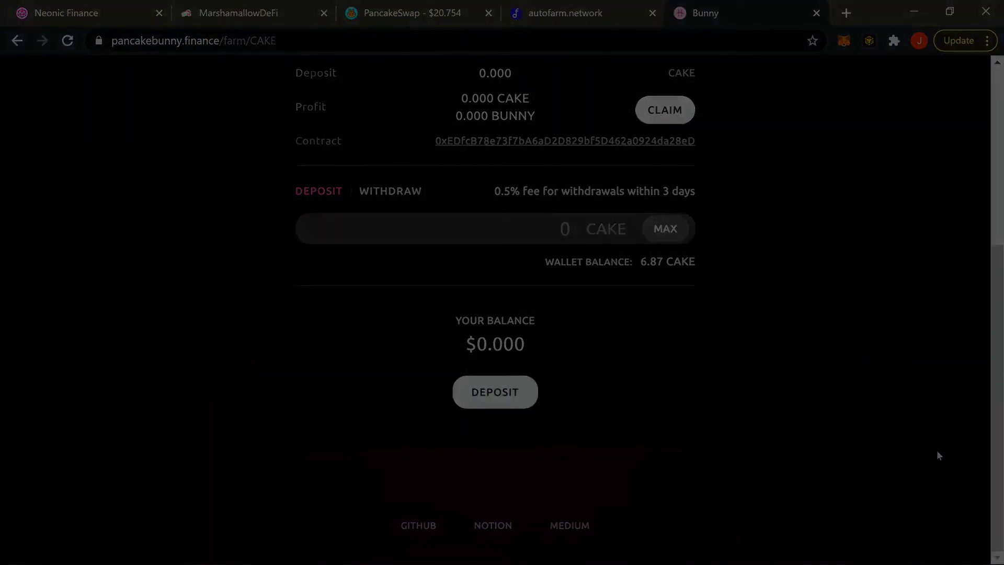
- Examine the PancakeBunny CAKE farm's deposit, profit, balance and withdrawal fee period, including the BUNNY share of the APY
scroll(777, 303, "up", 3)
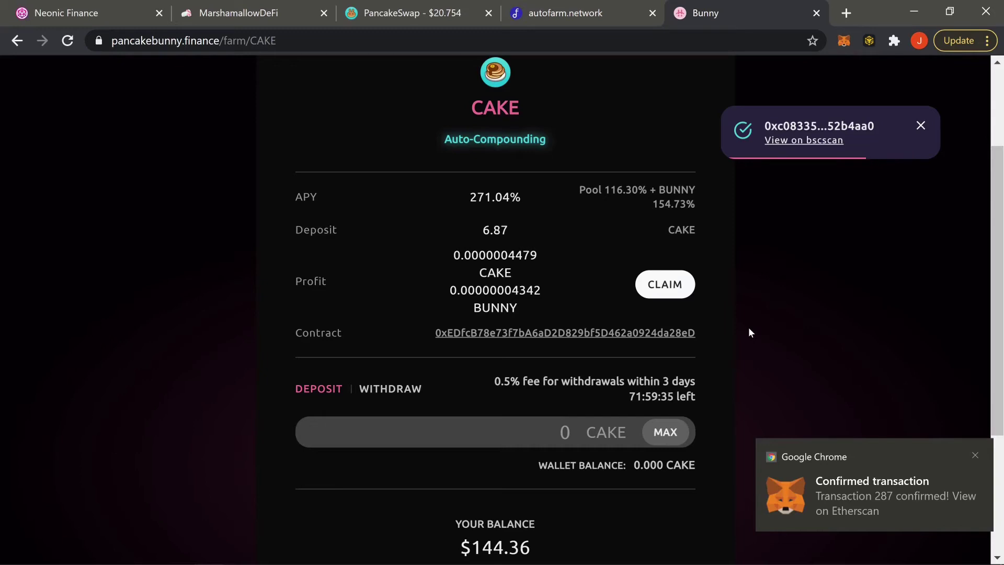
scroll(748, 327, "down", 1)
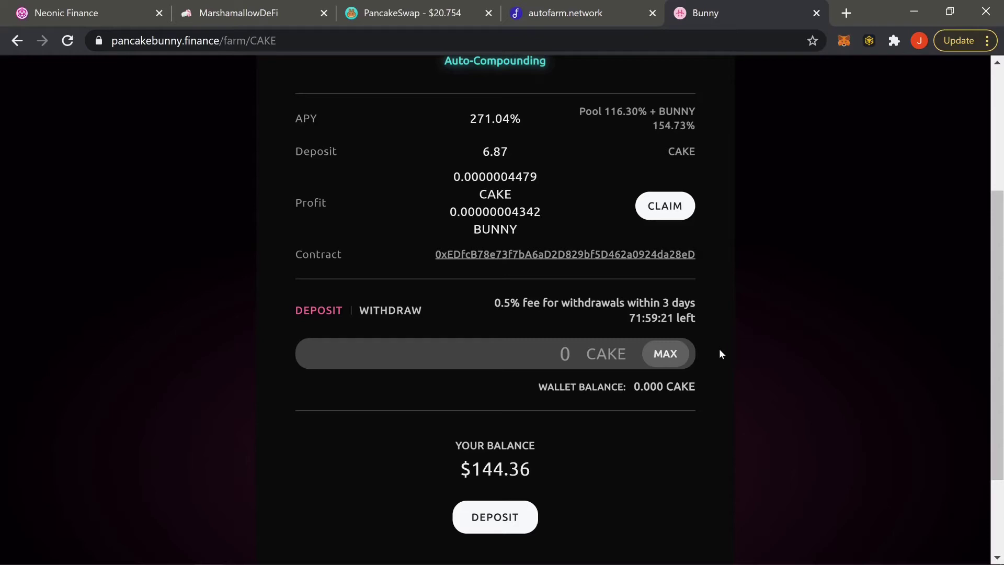
scroll(720, 353, "up", 1)
scroll(719, 353, "up", 1)
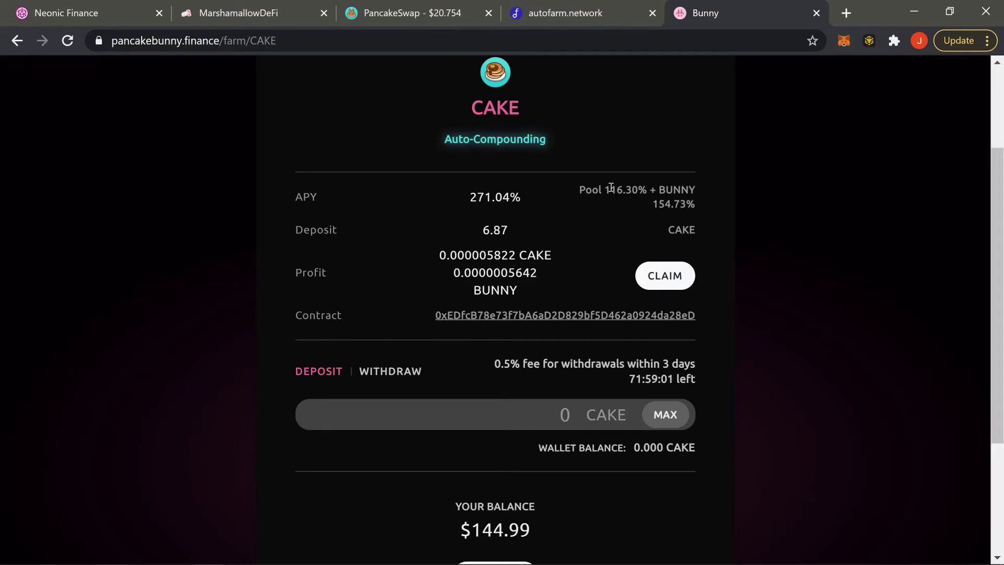
left_click_drag(612, 188, 695, 209)
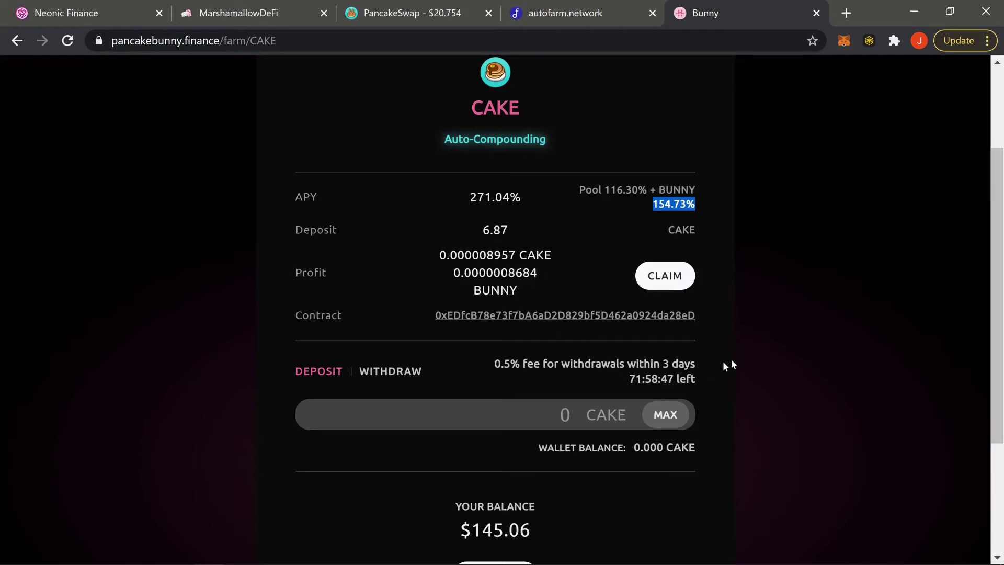
scroll(719, 366, "down", 1)
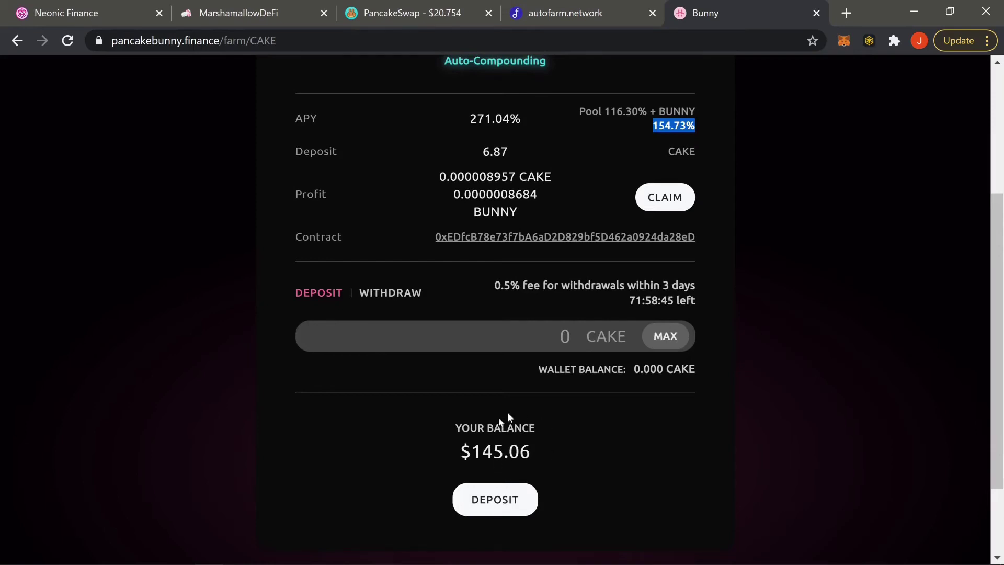
scroll(737, 397, "up", 3)
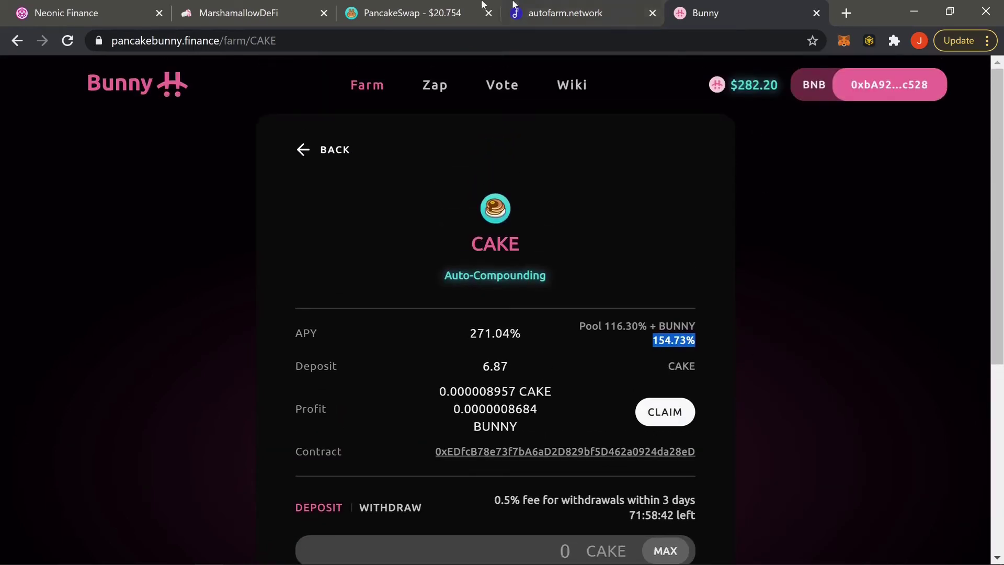
- Switch back to PancakeSwap's Syrup Pools and review the CAKE Pool's earnings, APR and stake
left_click(378, 14)
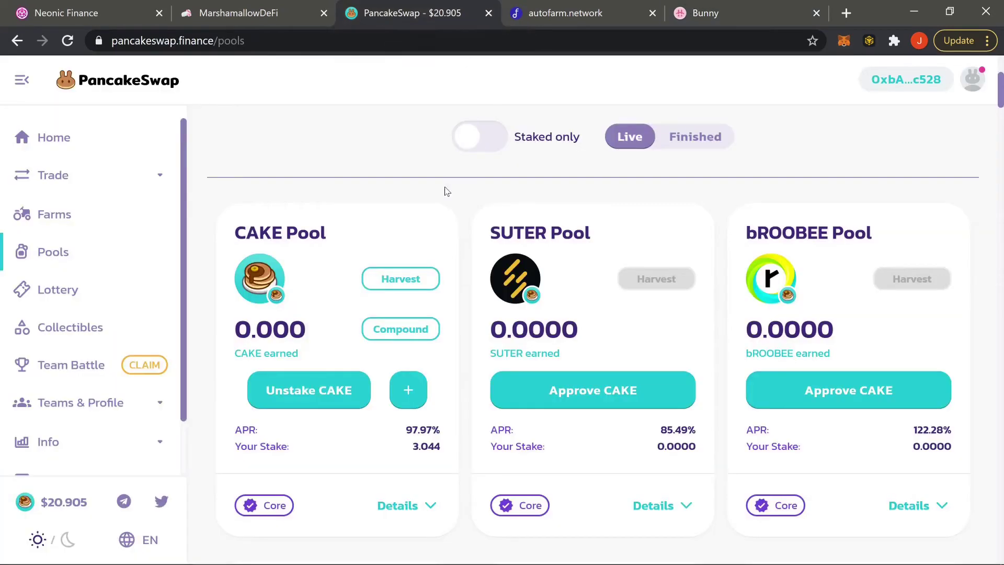
scroll(457, 199, "down", 2)
scroll(458, 206, "down", 1)
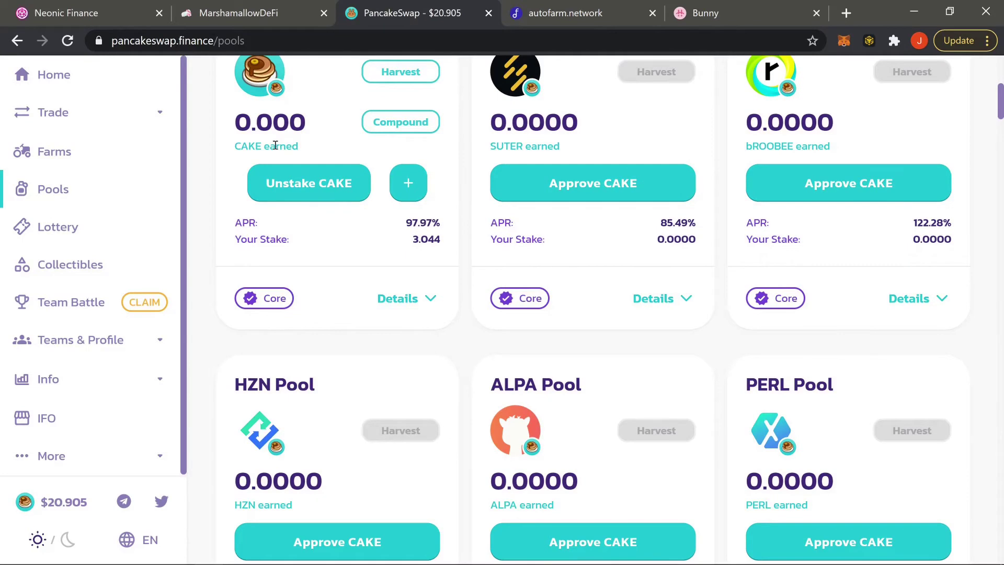
- Compare the APRs of the Syrup Pools that accept CAKE, from the CAKE Pool down to the ZIL Pool
scroll(276, 145, "up", 2)
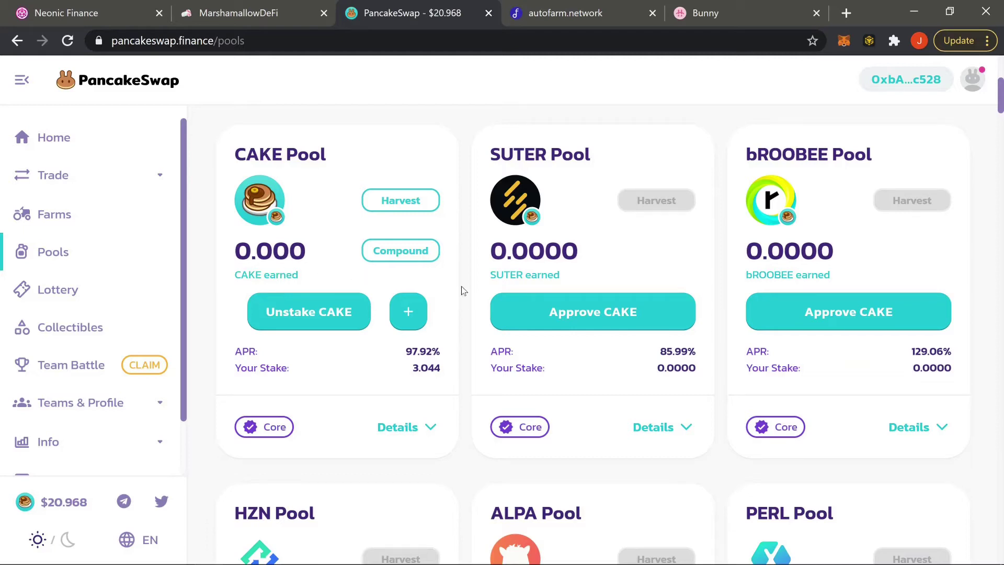
scroll(522, 280, "down", 2)
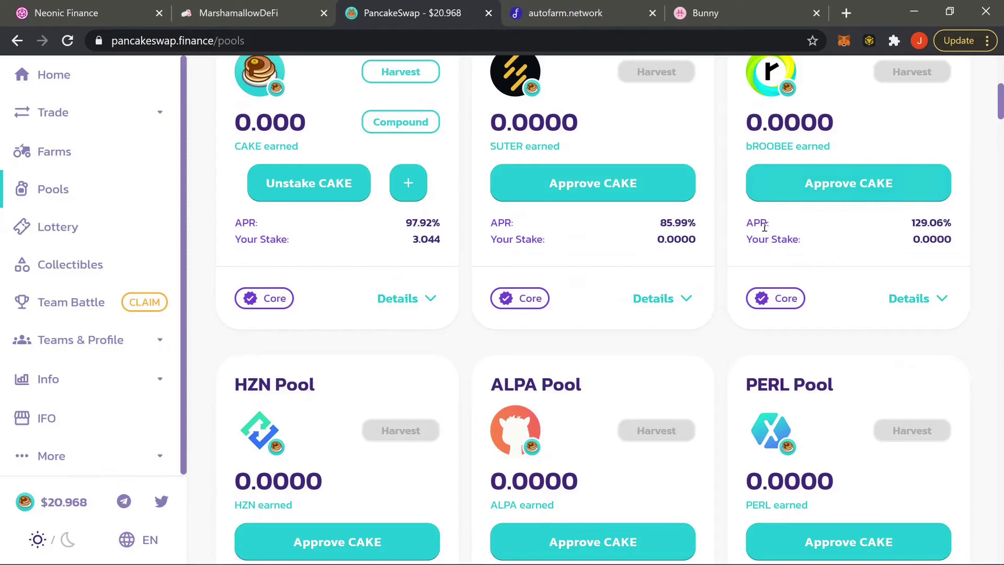
scroll(712, 366, "down", 5)
scroll(582, 246, "down", 5)
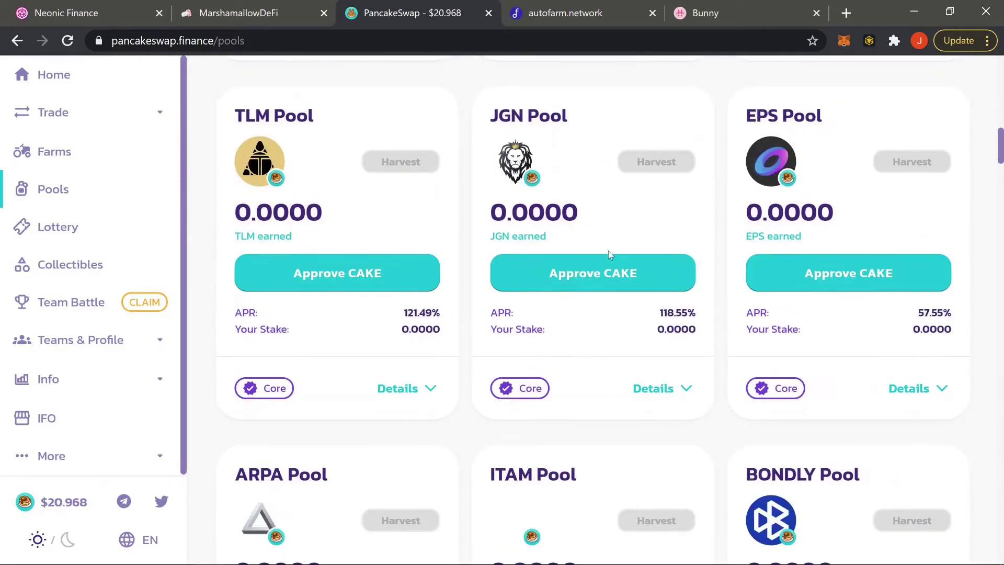
scroll(608, 254, "down", 12)
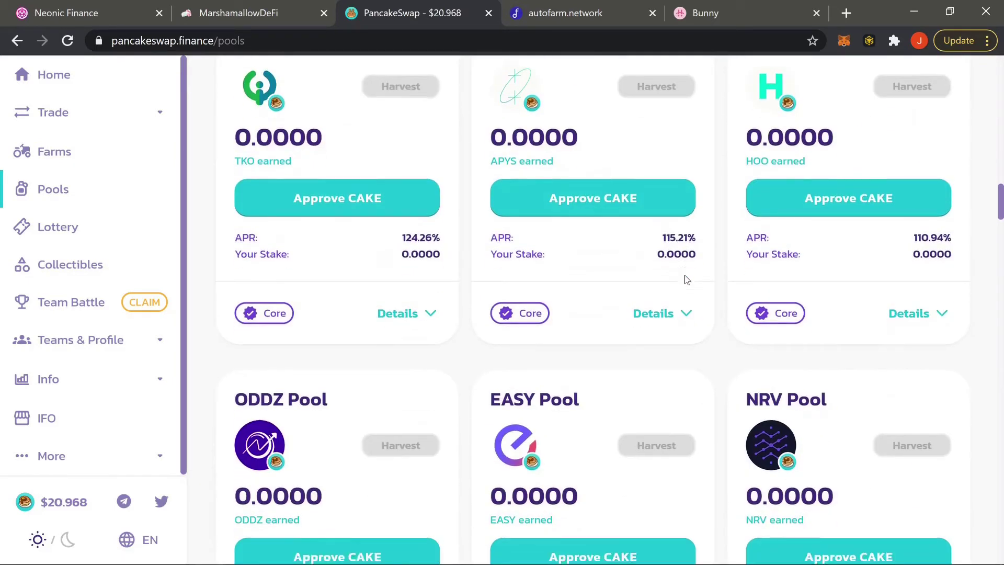
scroll(686, 279, "down", 10)
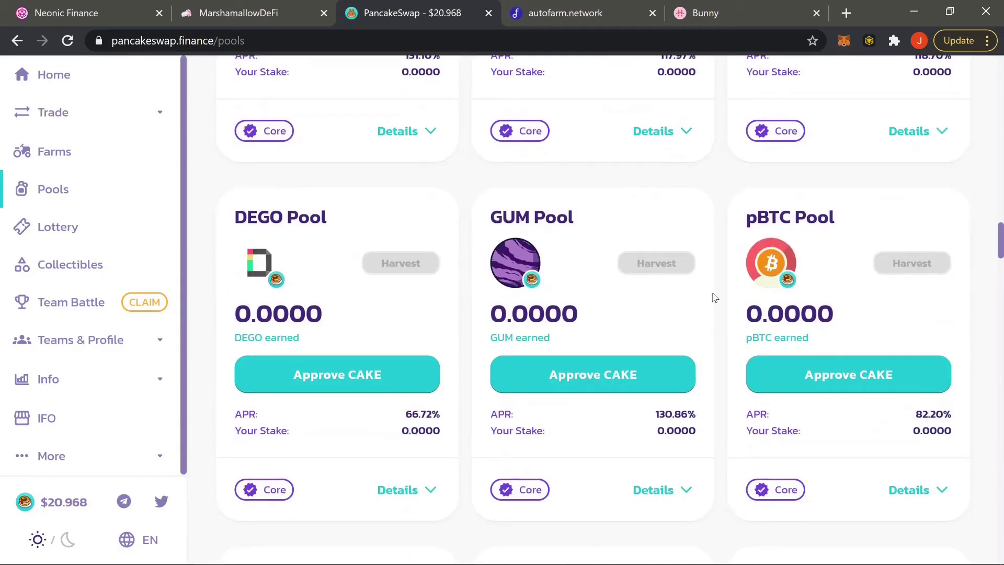
scroll(720, 324, "down", 4)
scroll(720, 322, "down", 7)
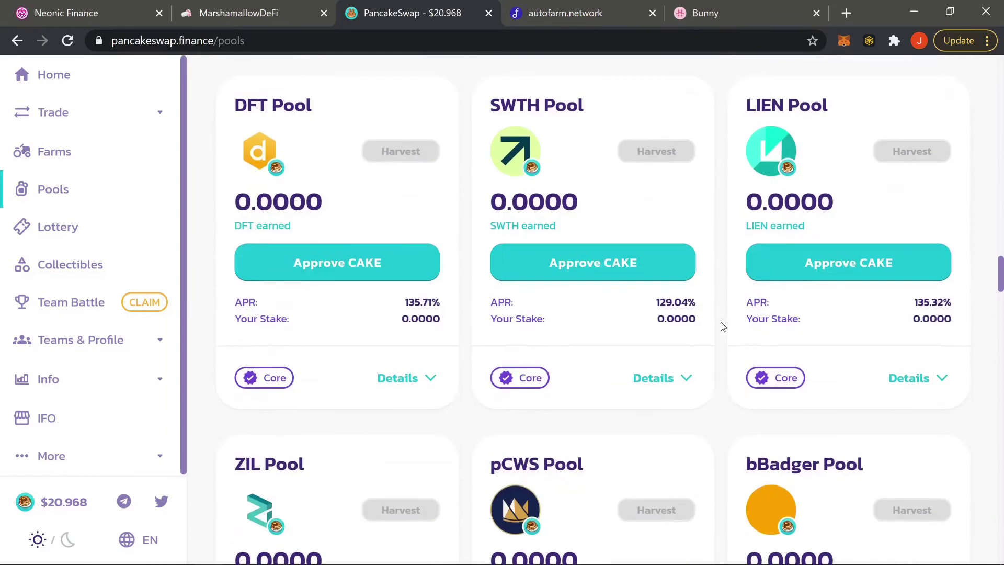
scroll(725, 353, "down", 2)
scroll(725, 355, "down", 1)
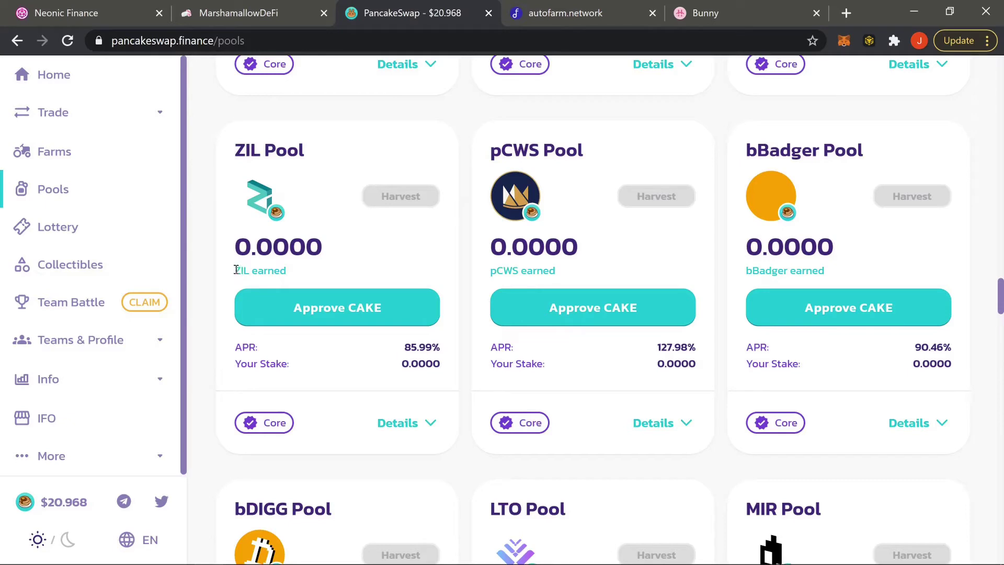
- Request CAKE spending approval for the ZIL Pool and reject the request in MetaMask
left_click_drag(236, 270, 290, 275)
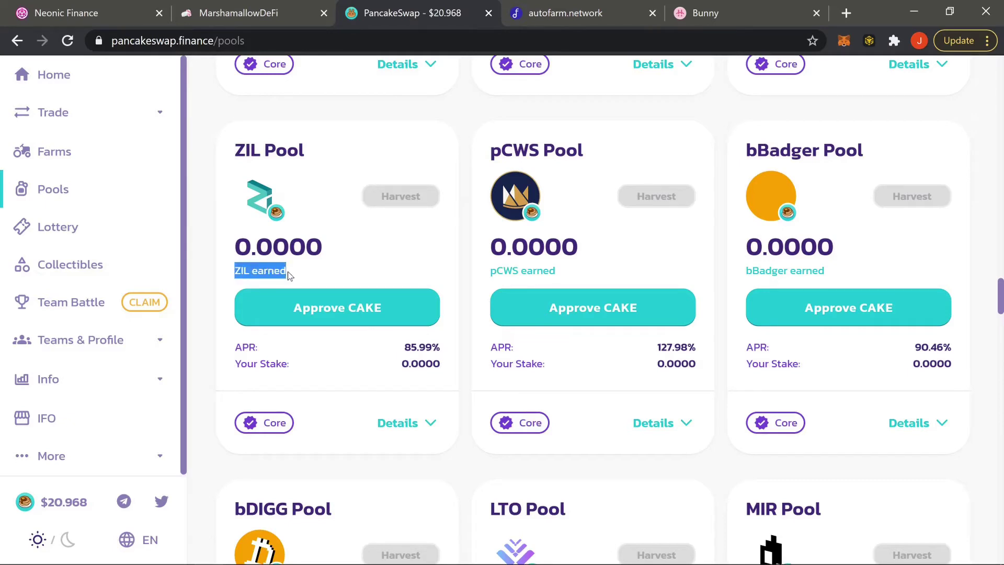
left_click(358, 306)
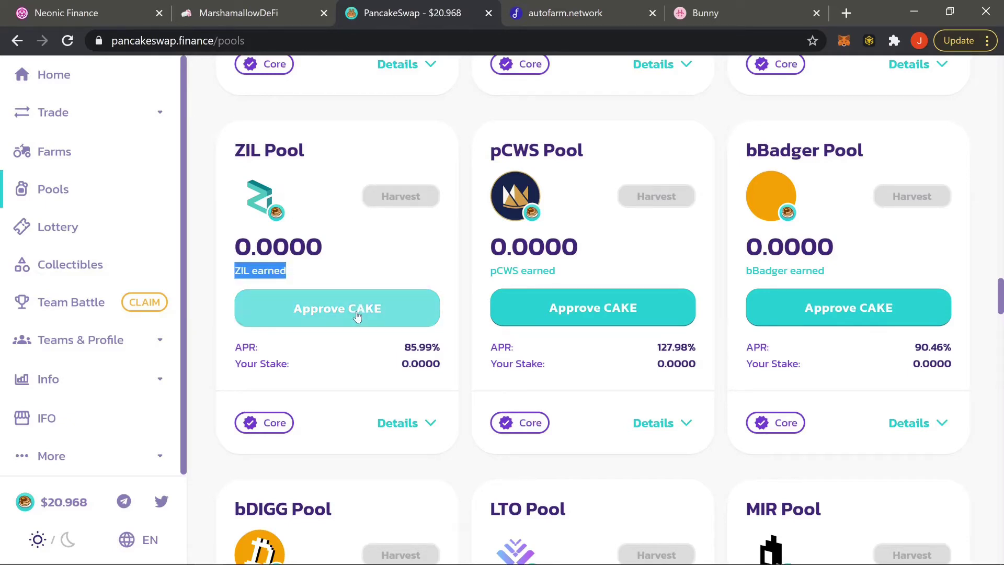
scroll(910, 315, "down", 1)
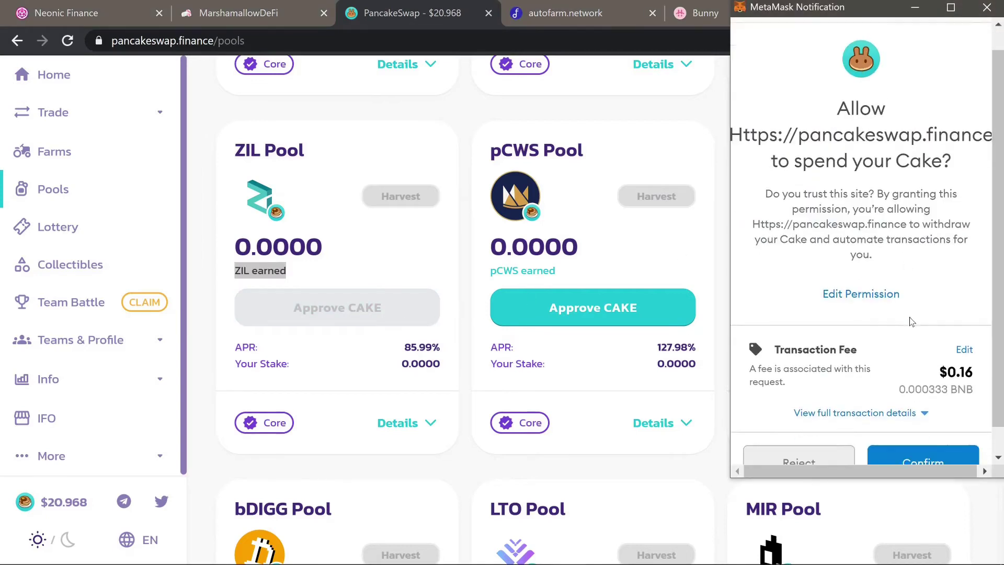
left_click(820, 437)
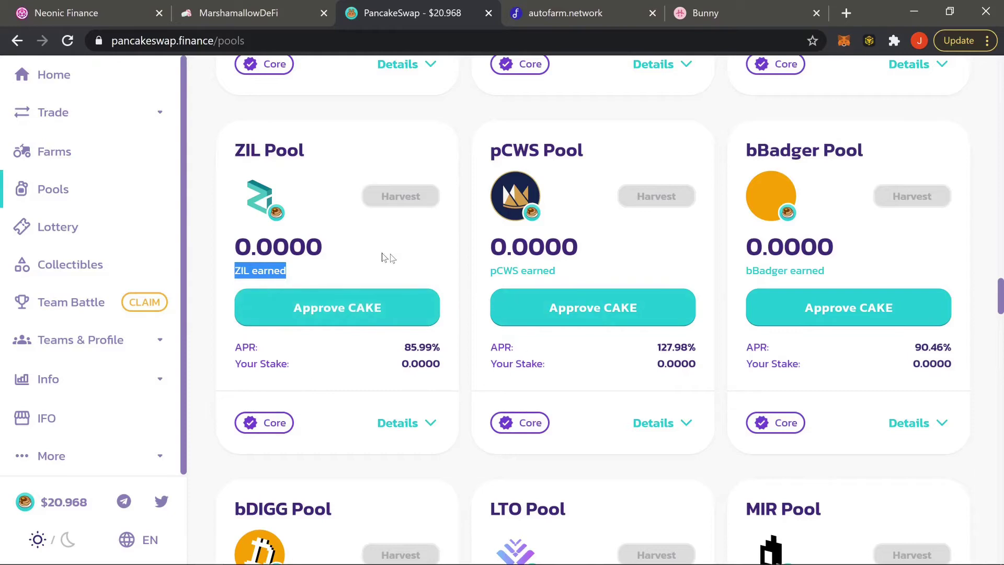
- Open the CAKE Pool's deposit form to check the CAKE available for staking, and close it without depositing
scroll(309, 352, "up", 10)
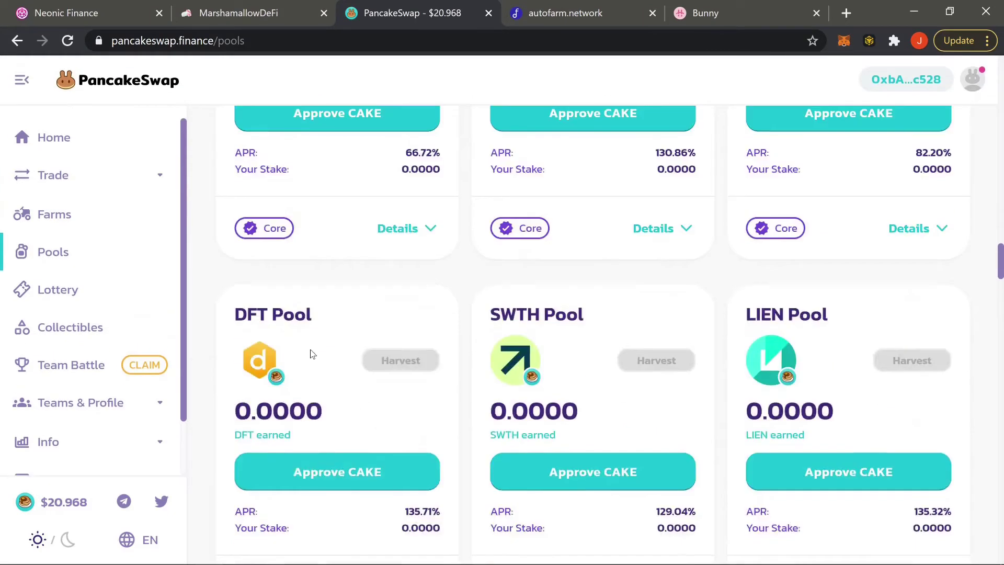
scroll(311, 349, "up", 15)
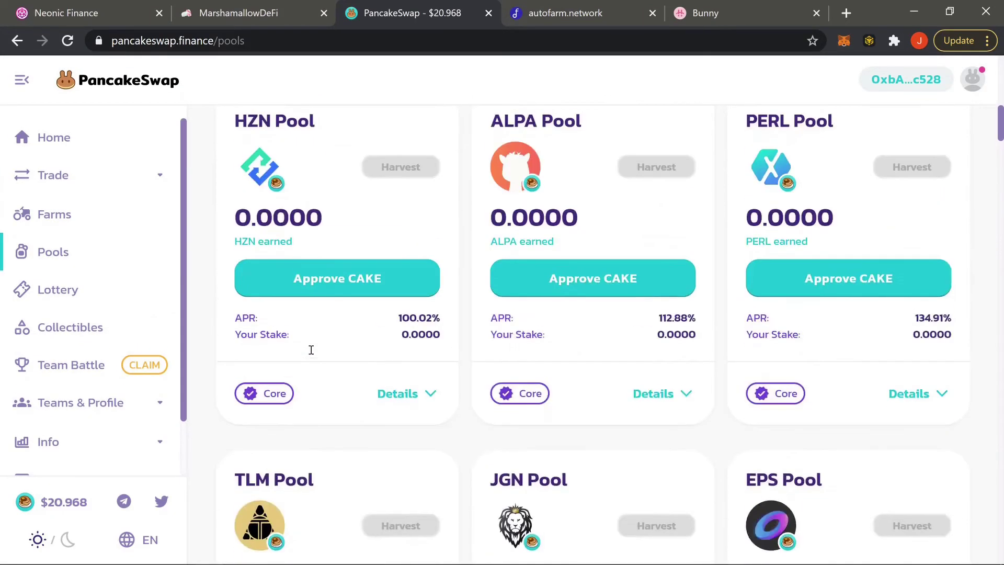
scroll(311, 349, "down", 5)
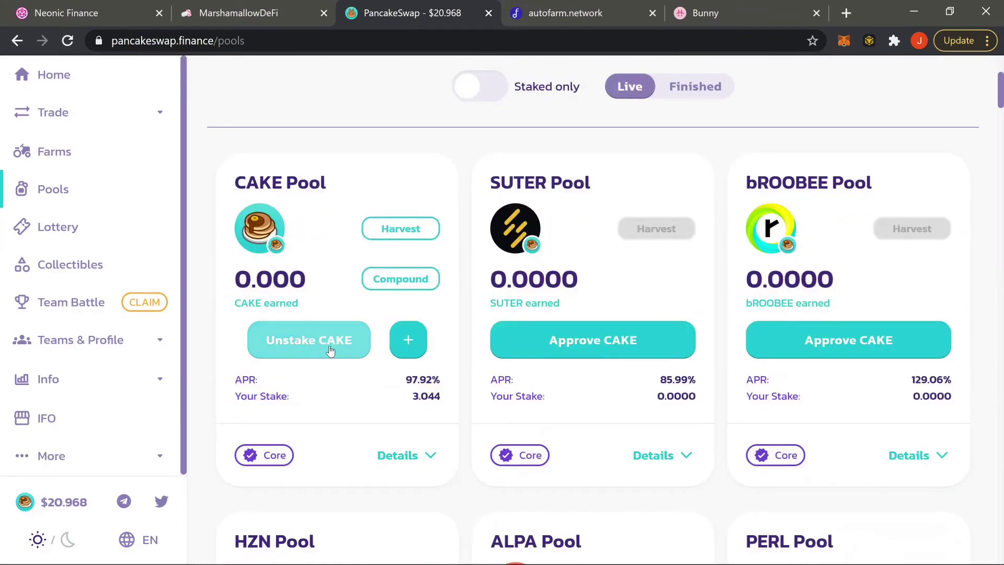
left_click(408, 341)
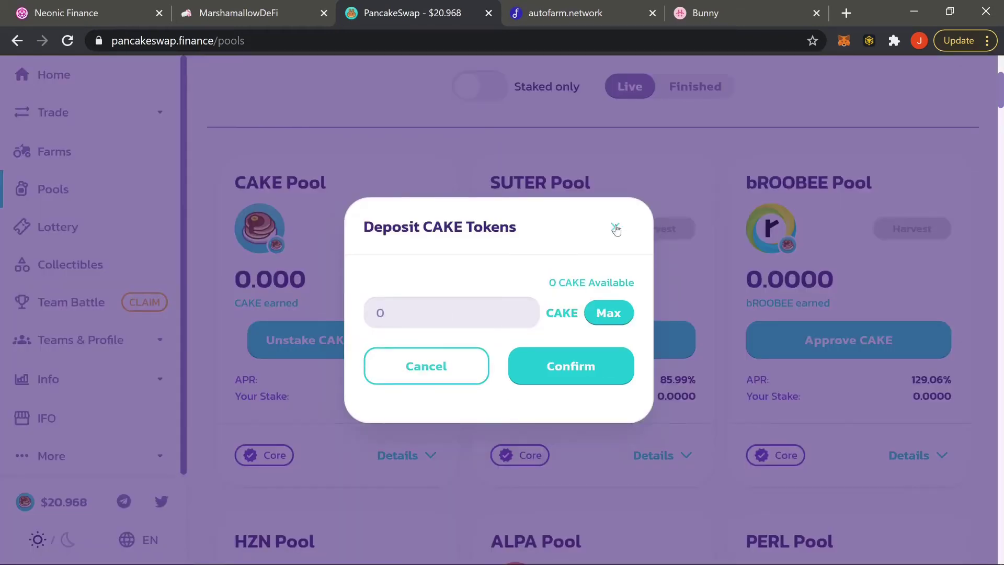
left_click(614, 226)
- Look over the reward tokens in the Syrup Pool list again and review the CAKE Pool's earnings, APR and compounding option
scroll(468, 426, "down", 20)
scroll(421, 423, "down", 5)
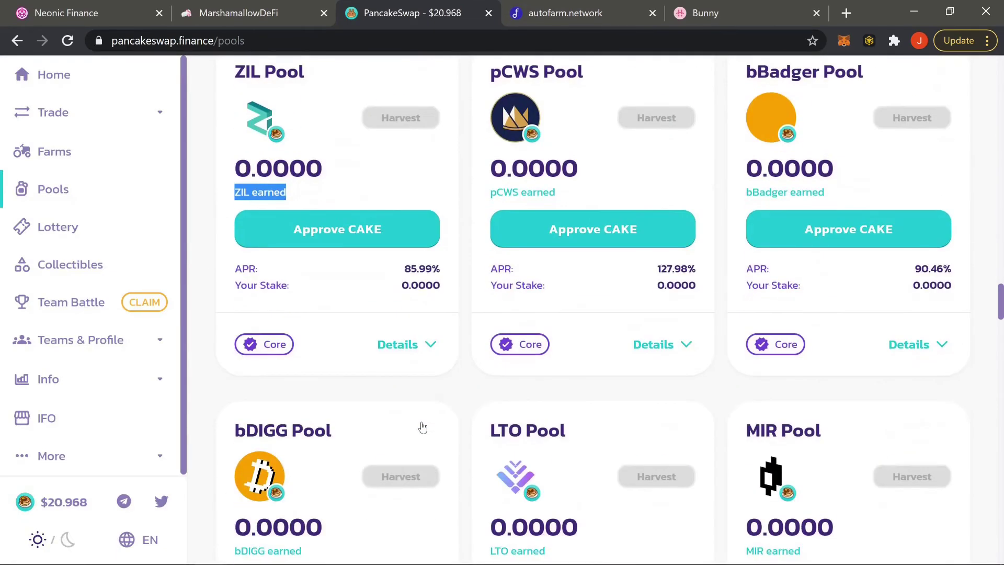
scroll(426, 477, "up", 5)
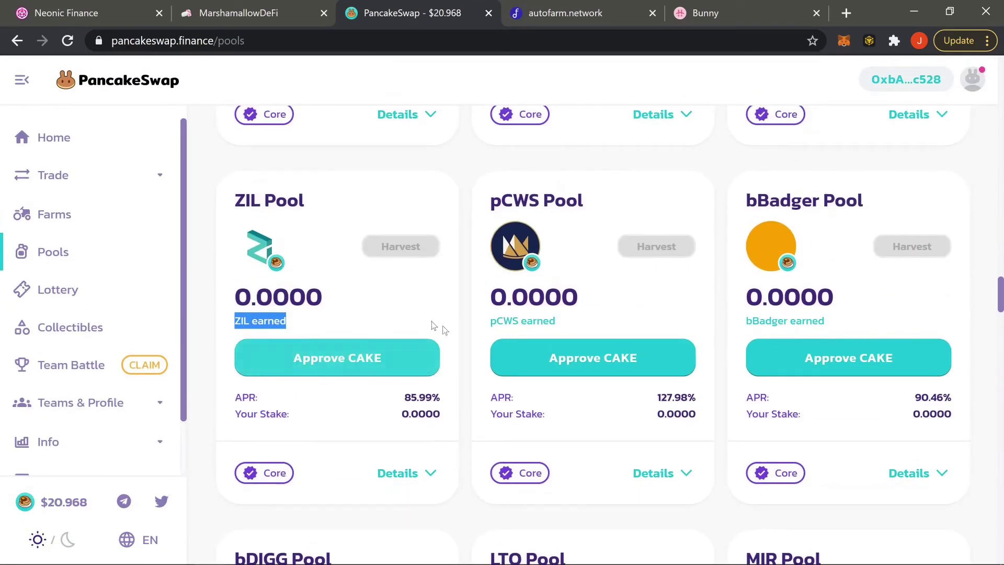
scroll(469, 288, "up", 15)
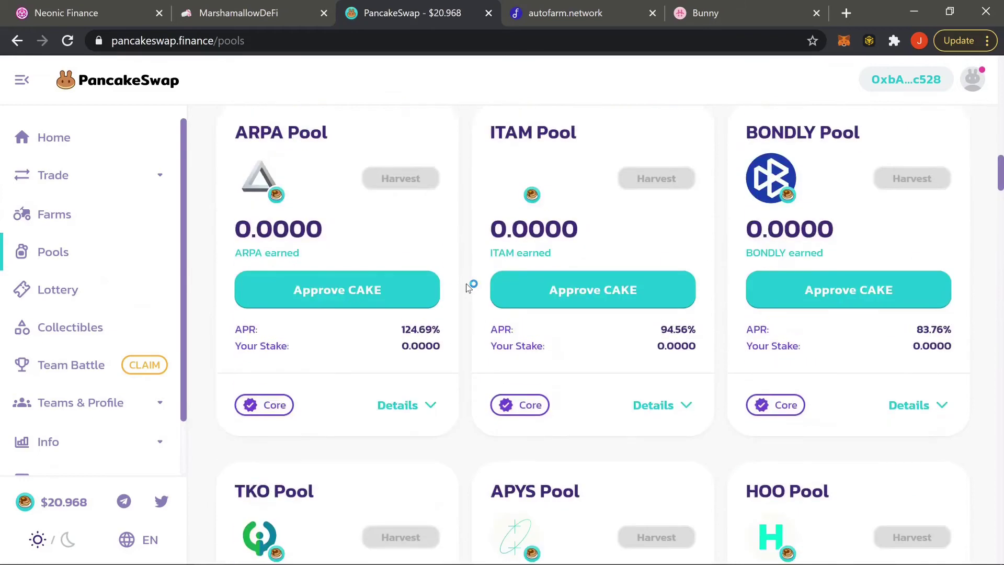
scroll(469, 288, "up", 10)
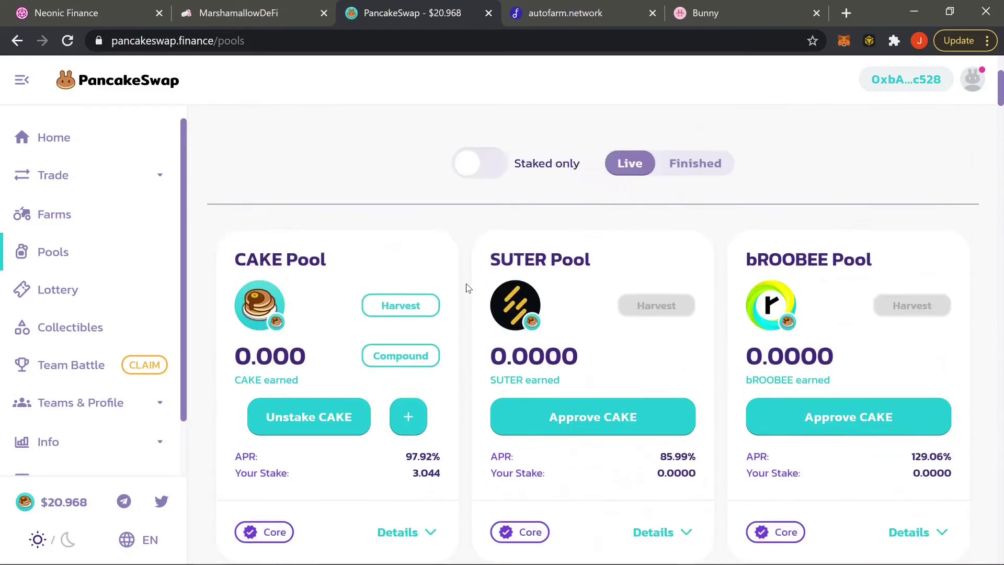
scroll(466, 286, "down", 4)
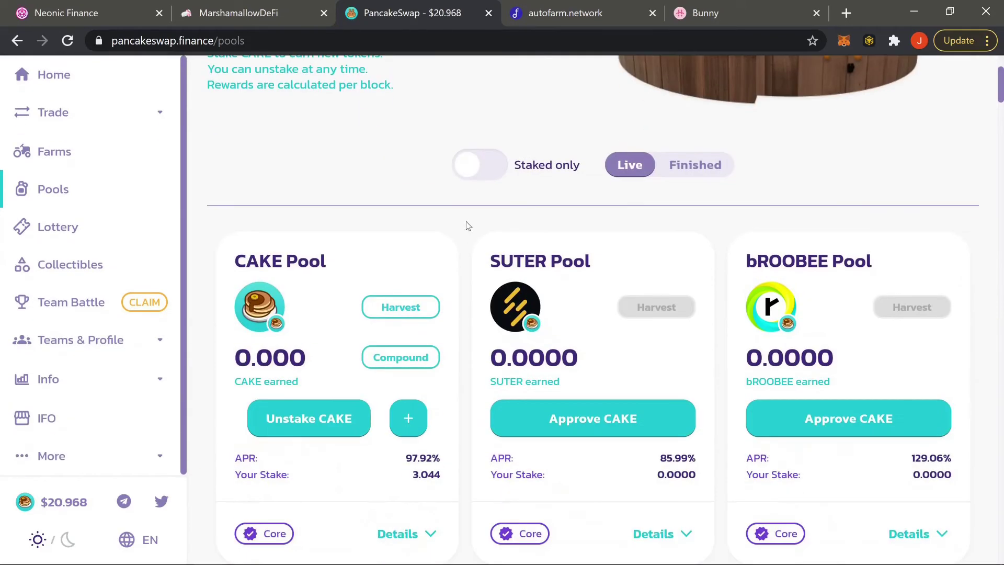
scroll(468, 236, "down", 1)
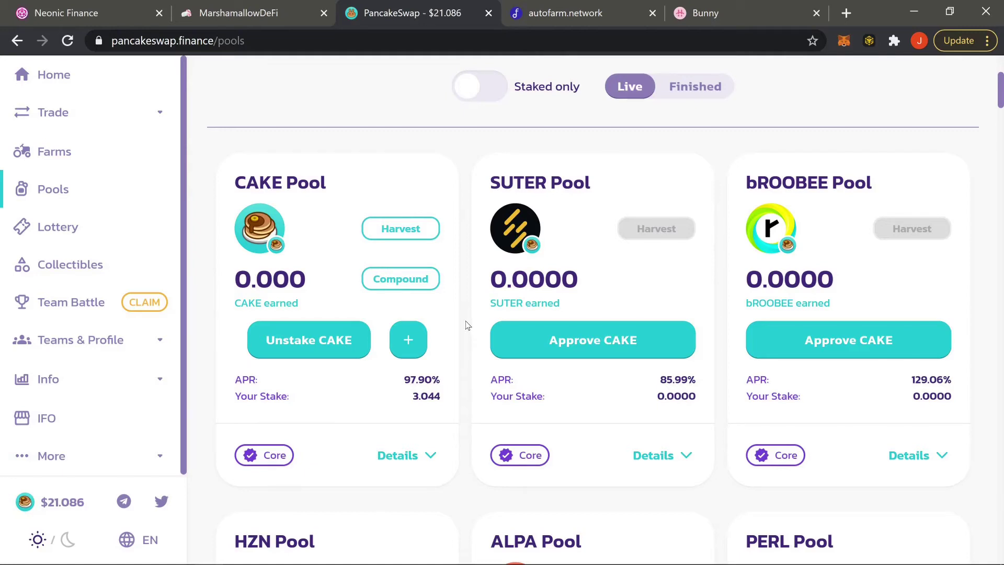
scroll(468, 325, "up", 5)
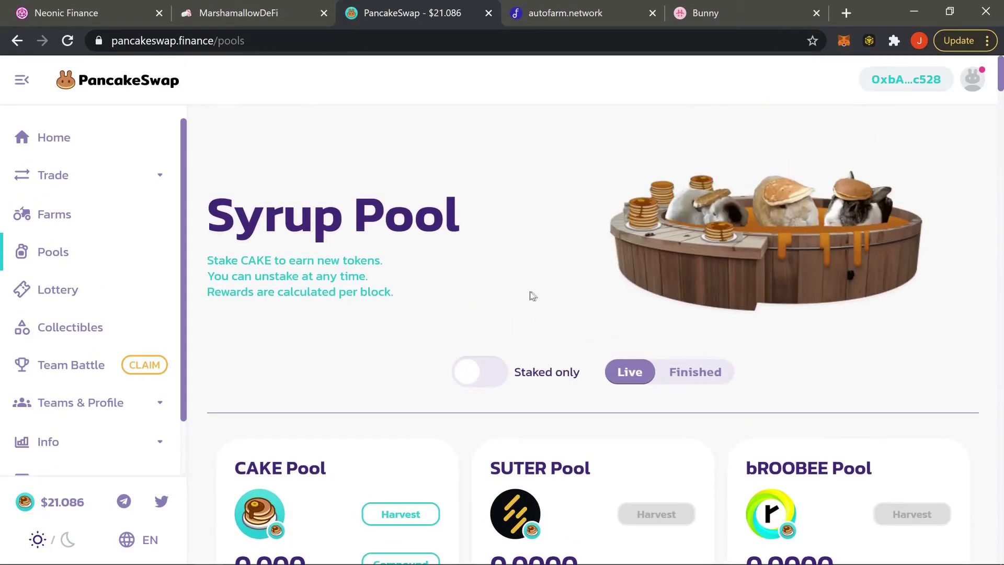
scroll(468, 399, "down", 2)
scroll(467, 396, "down", 1)
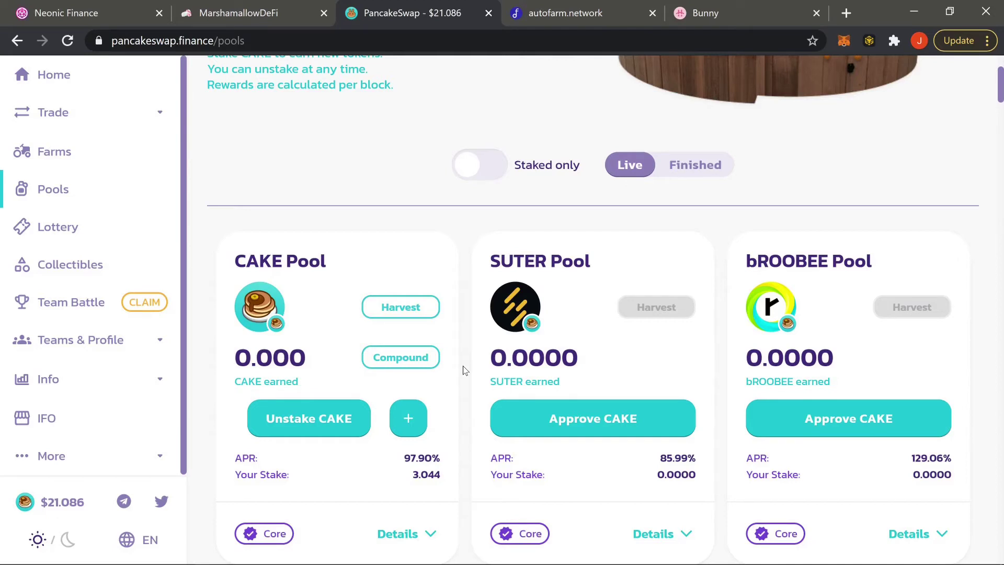
scroll(463, 366, "down", 2)
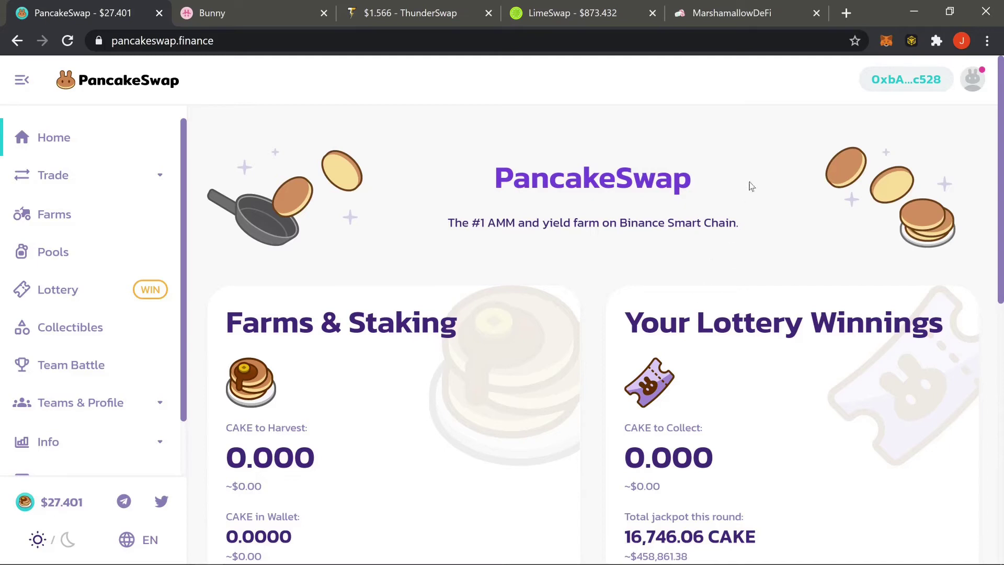
- Check the wallet's BNB balance in MetaMask and look over the PancakeSwap home page's CAKE overview
left_click(884, 43)
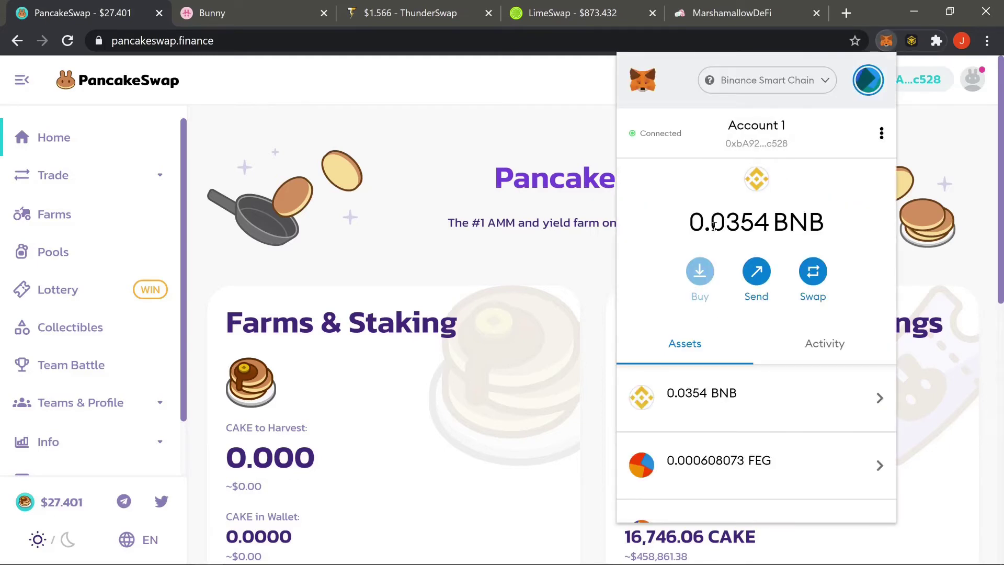
left_click_drag(713, 226, 734, 226)
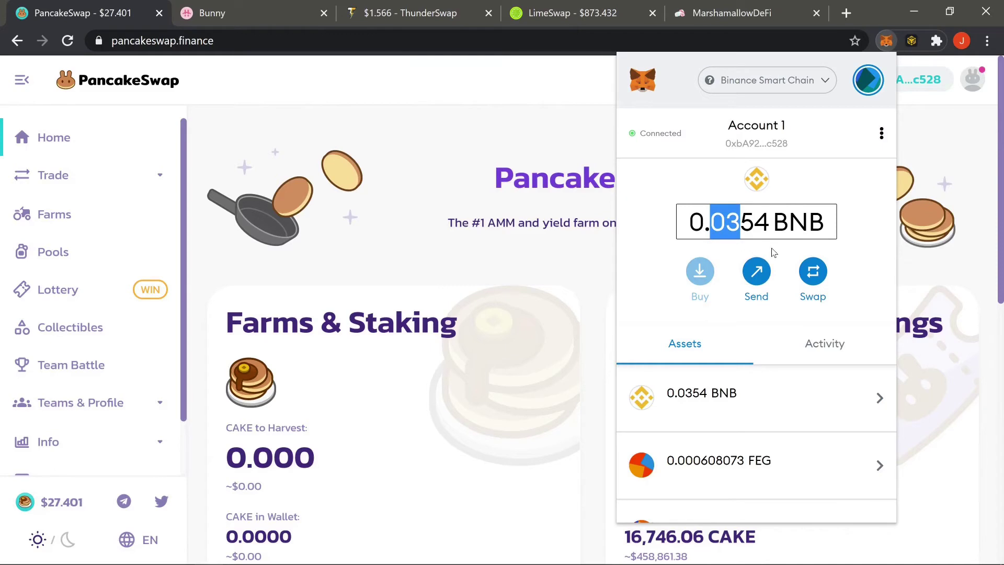
left_click(914, 260)
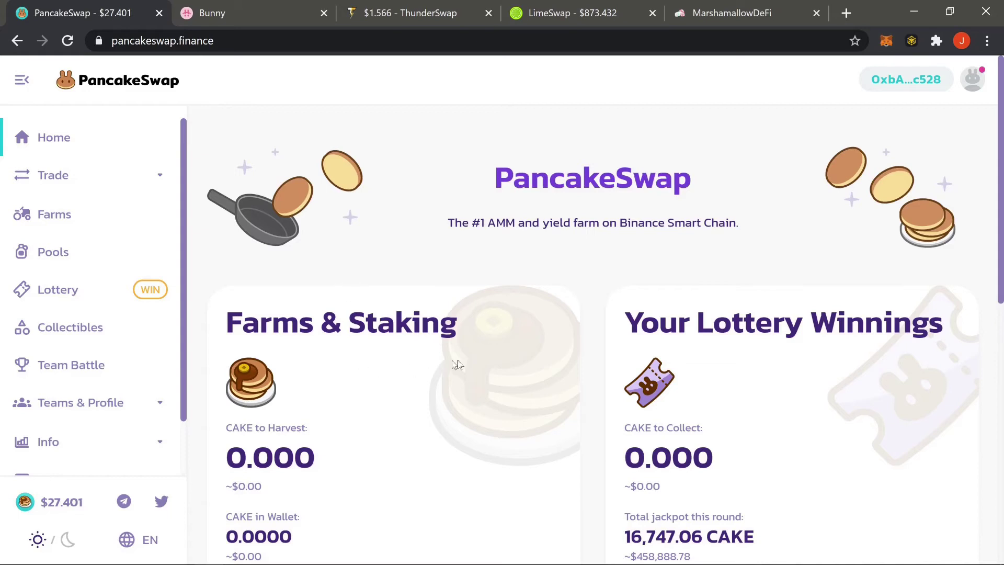
scroll(544, 365, "down", 4)
scroll(541, 383, "up", 4)
- Switch to PancakeBunny and open the auto-compounding CAKE farm from the BSC farm list
left_click(242, 11)
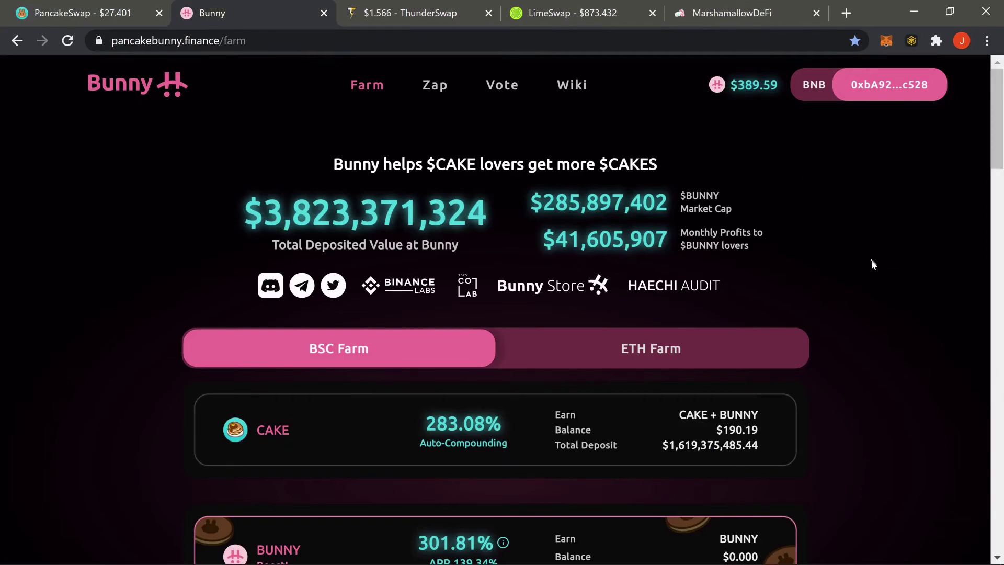
scroll(865, 410, "down", 1)
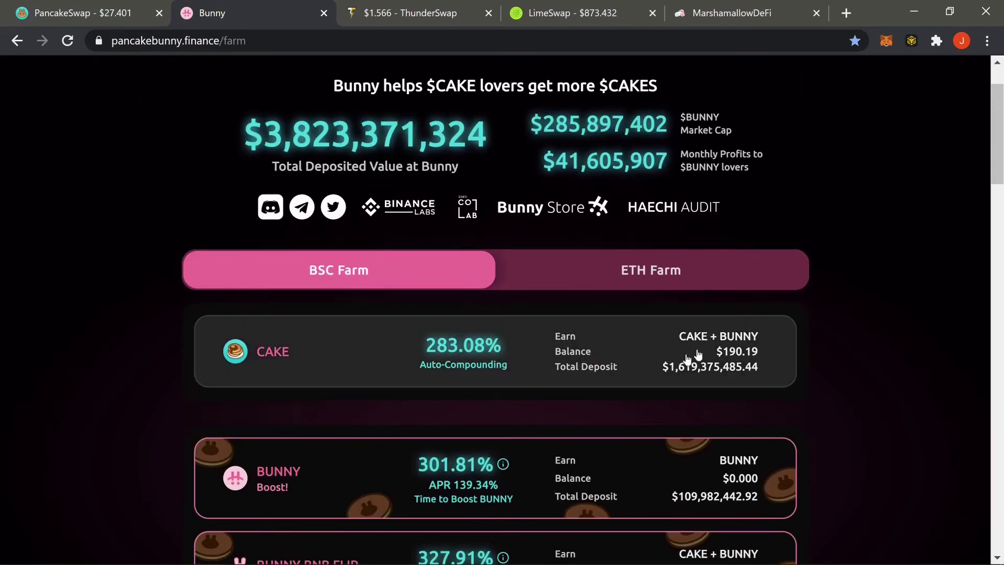
left_click(523, 360)
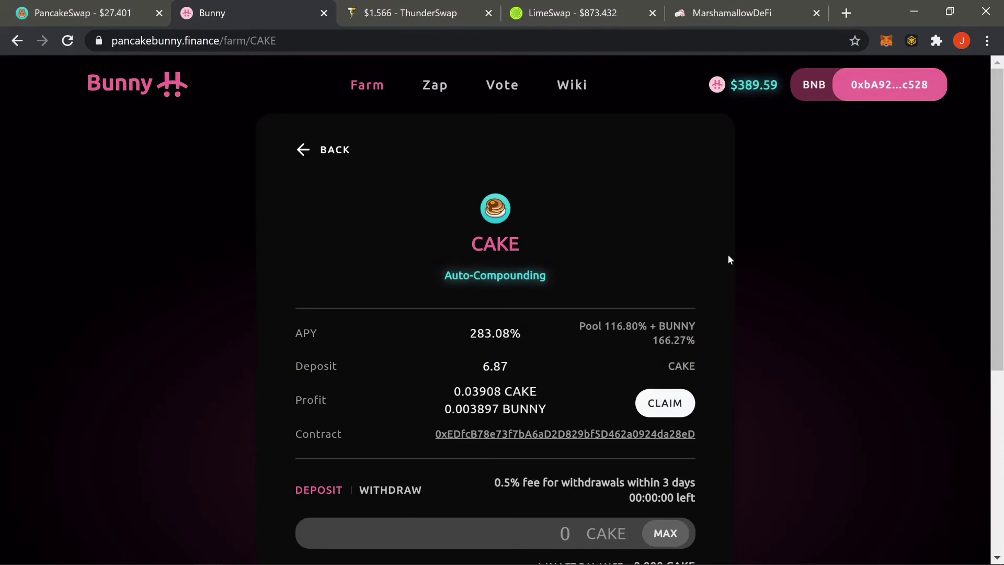
- Examine the CAKE farm's accumulated CAKE and BUNNY profit, remaining withdrawal fee period and balance
scroll(729, 259, "down", 1)
scroll(728, 254, "down", 3)
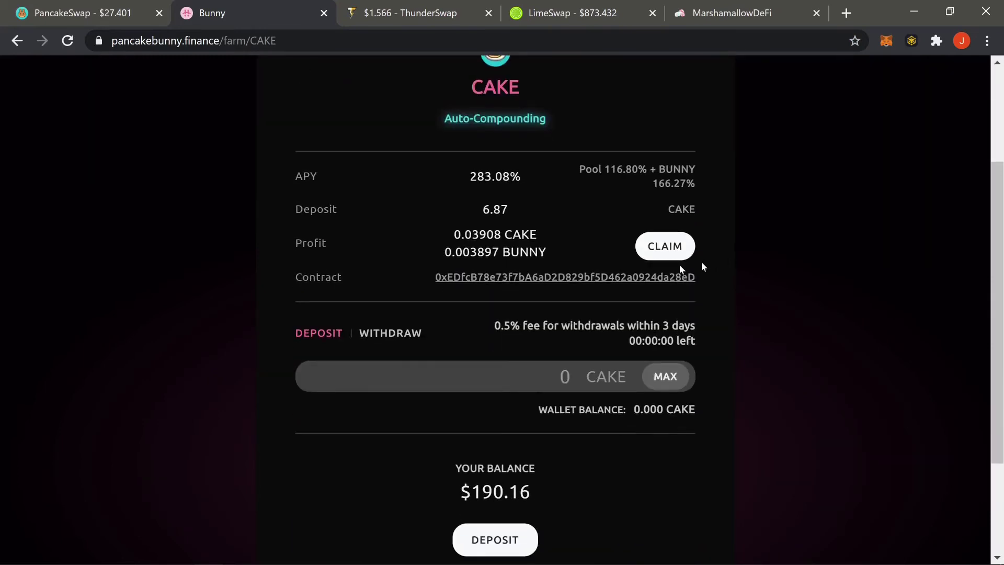
left_click_drag(454, 235, 544, 258)
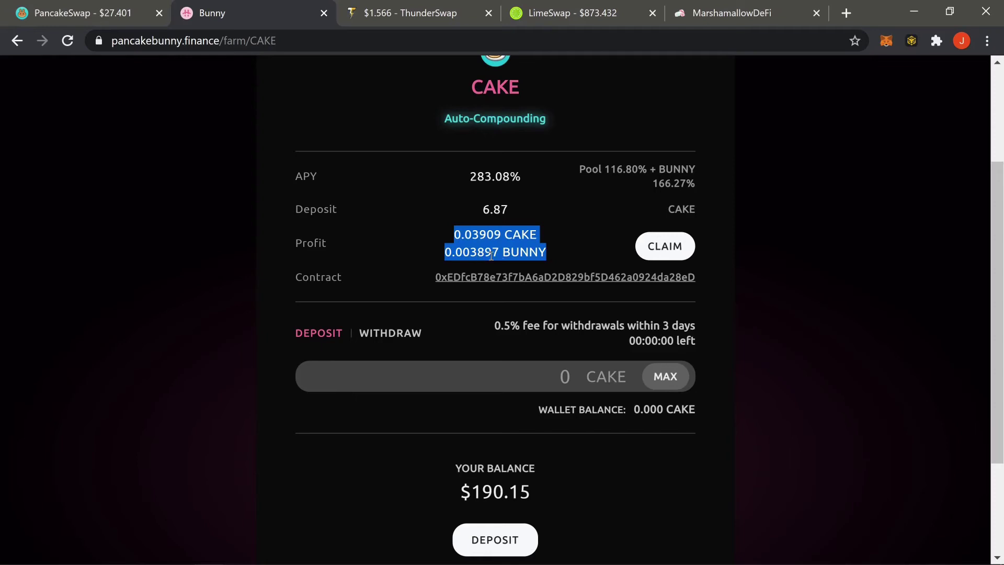
left_click(557, 255)
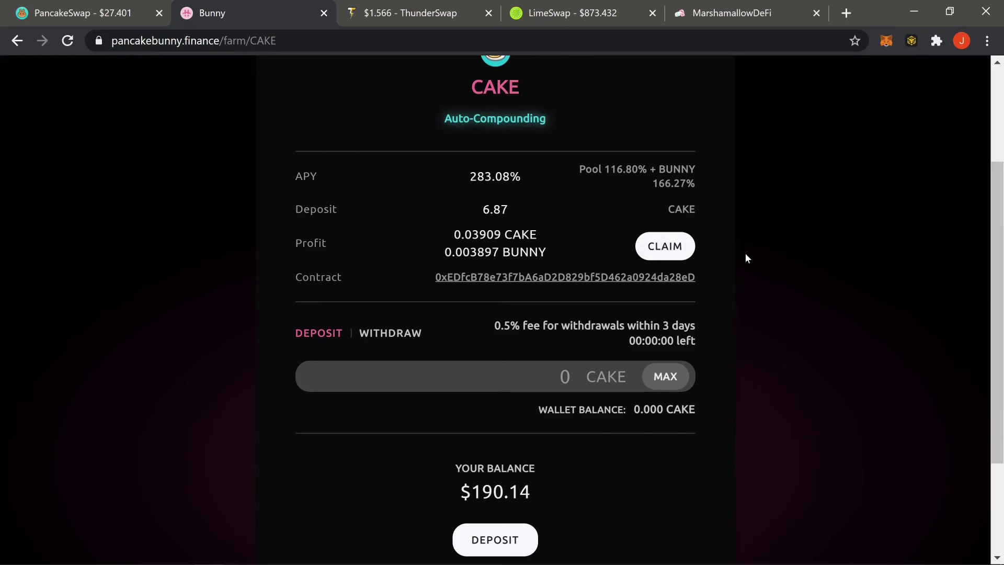
scroll(745, 258, "down", 1)
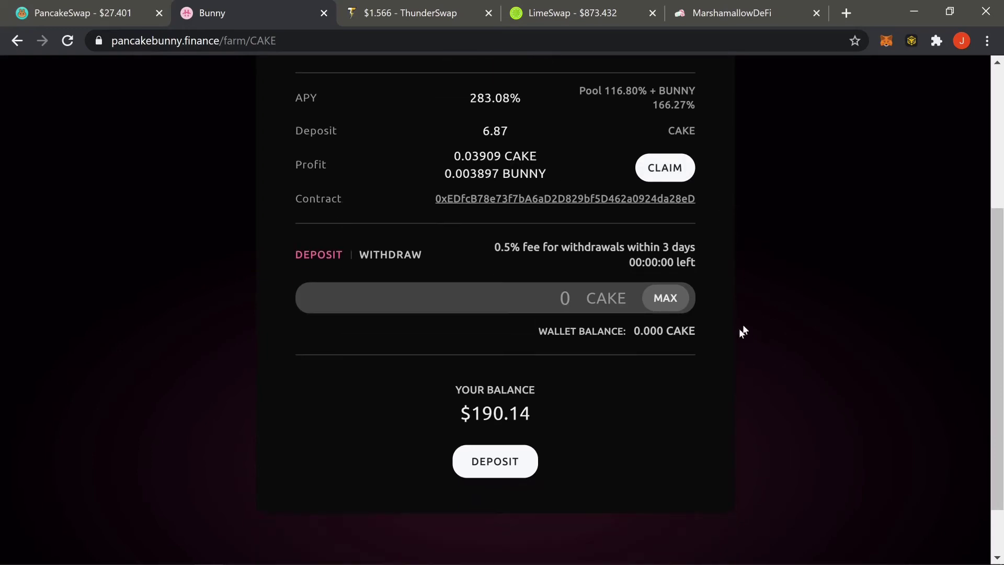
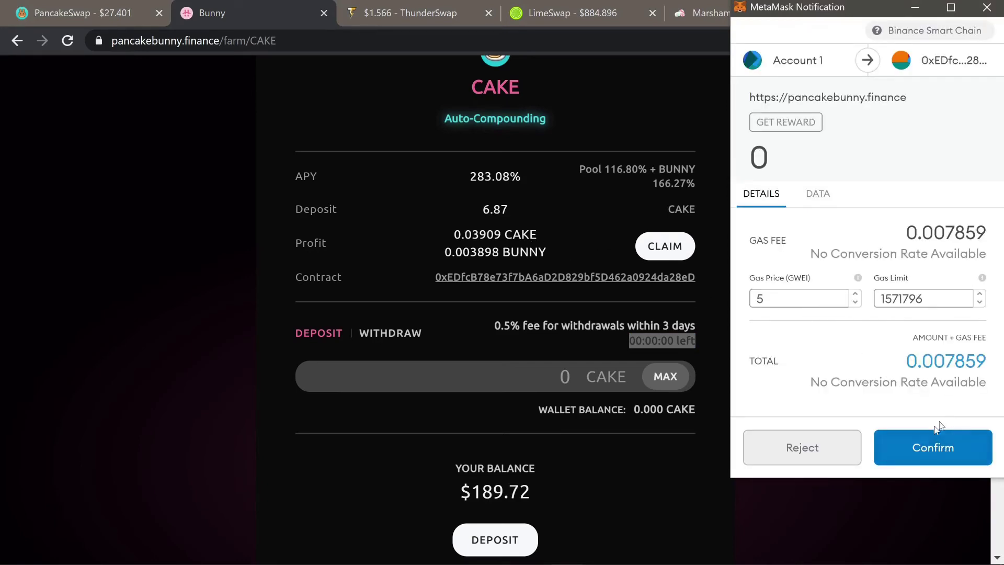
- Reject the farm's reward claim transaction and check the accumulated CAKE and BUNNY profit and the MetaMask wallet
left_click(814, 455)
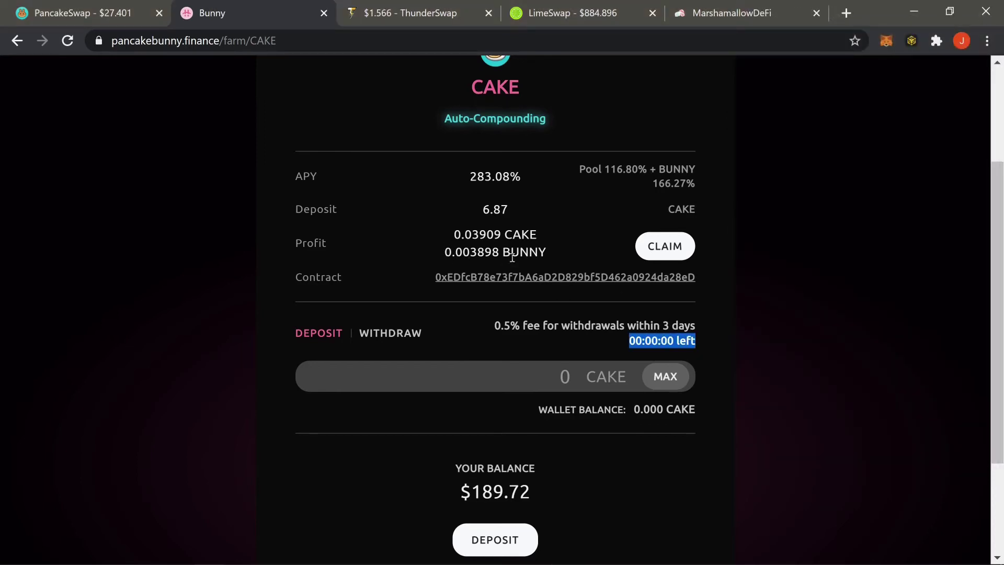
left_click_drag(548, 251, 453, 240)
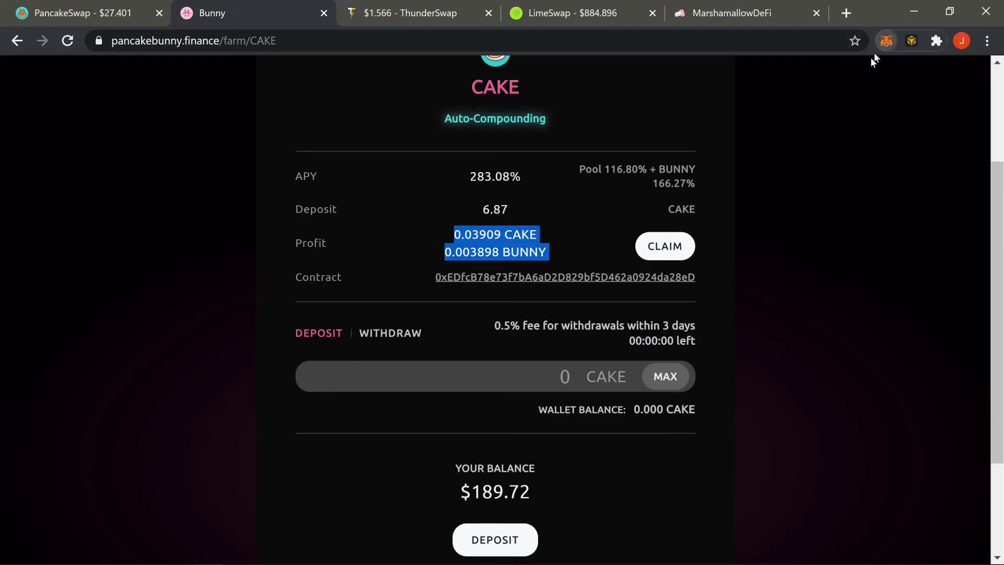
left_click(886, 41)
left_click(938, 238)
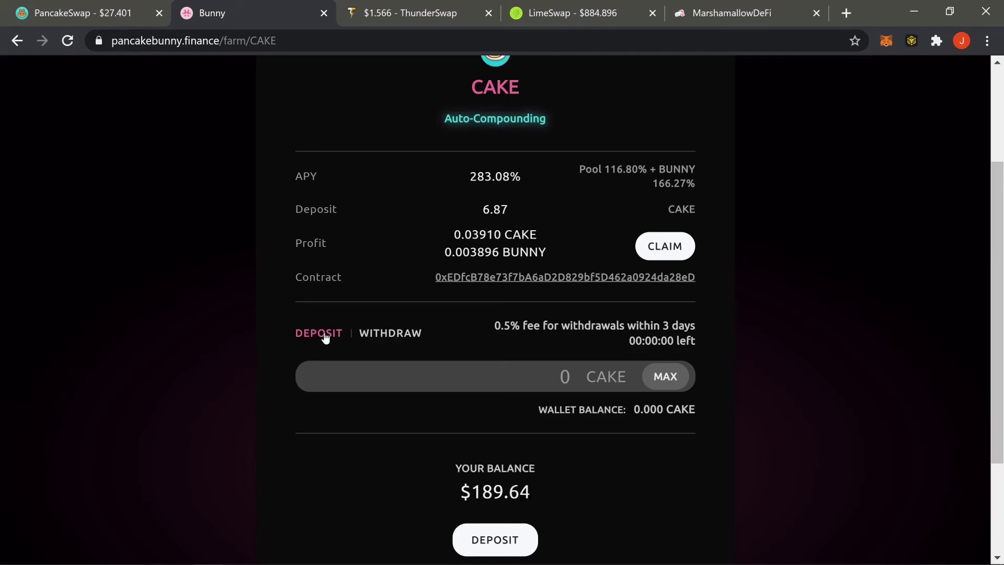
- Exit the CAKE farm by claiming the rewards and withdrawing the whole deposit, and approve the transaction in MetaMask
left_click(399, 334)
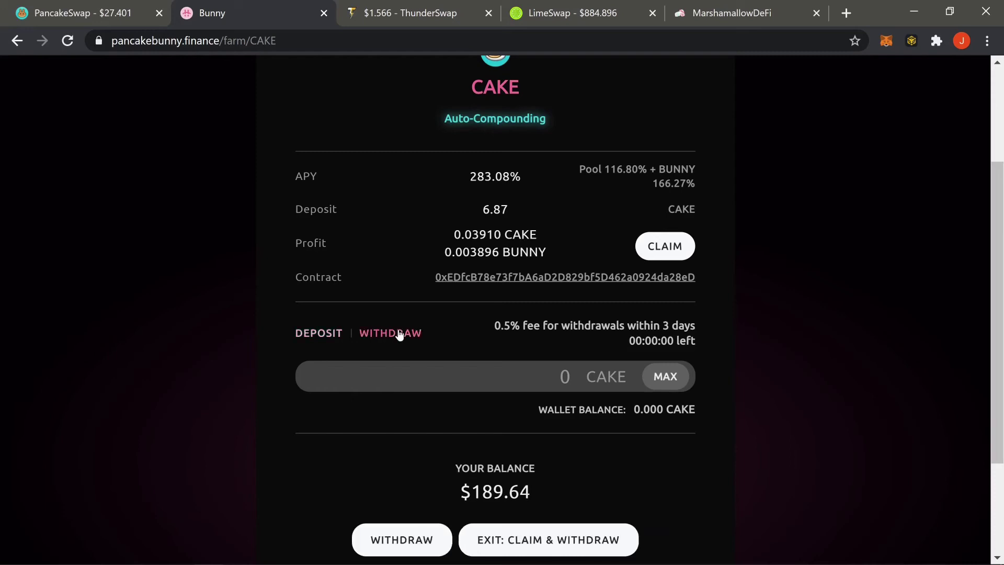
scroll(448, 330, "down", 2)
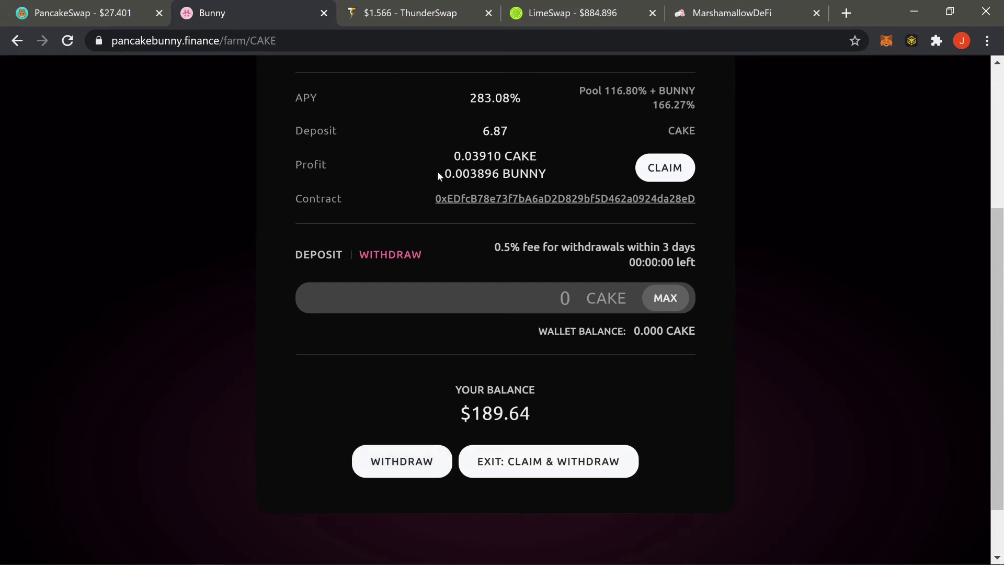
left_click(581, 462)
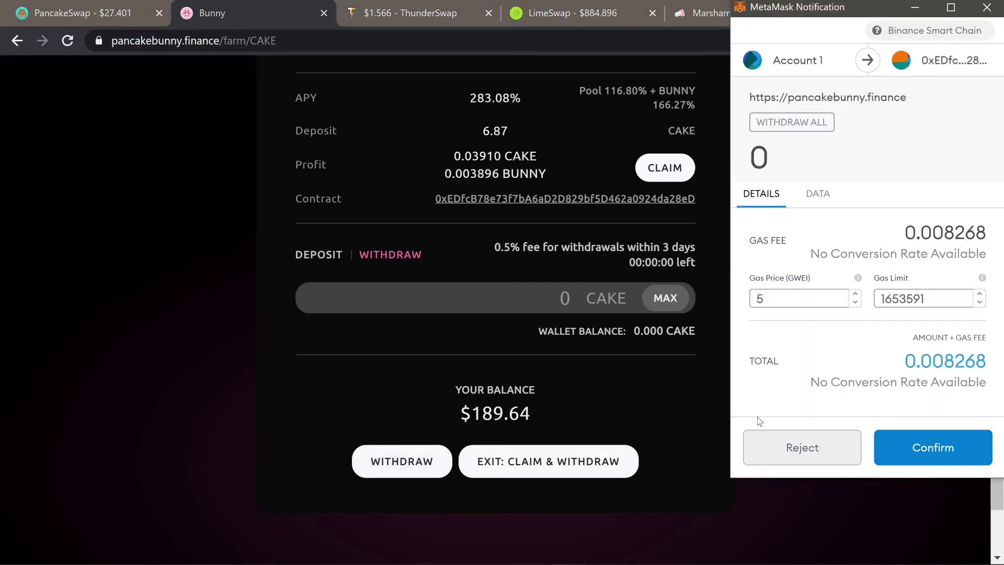
left_click(941, 450)
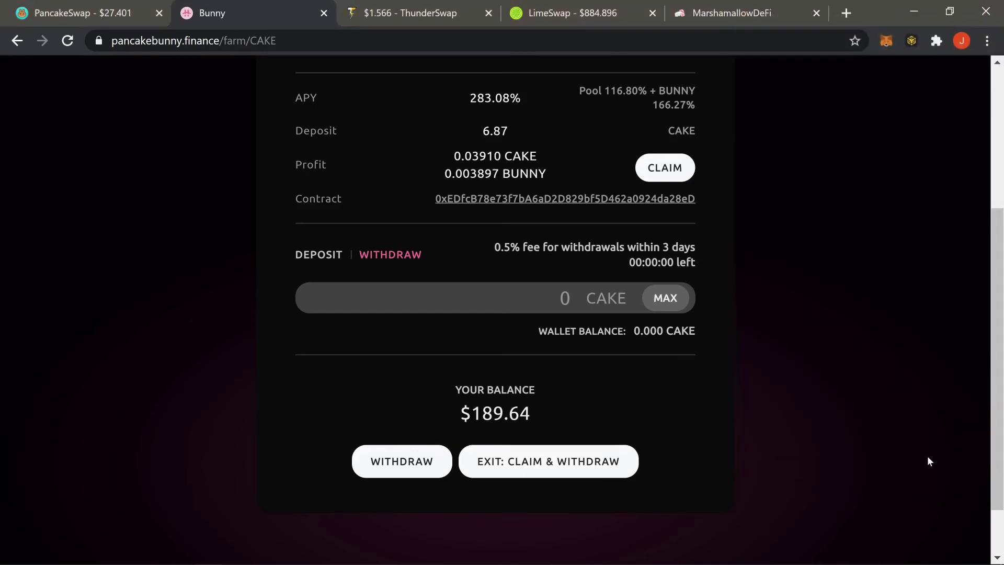
scroll(706, 442, "up", 1)
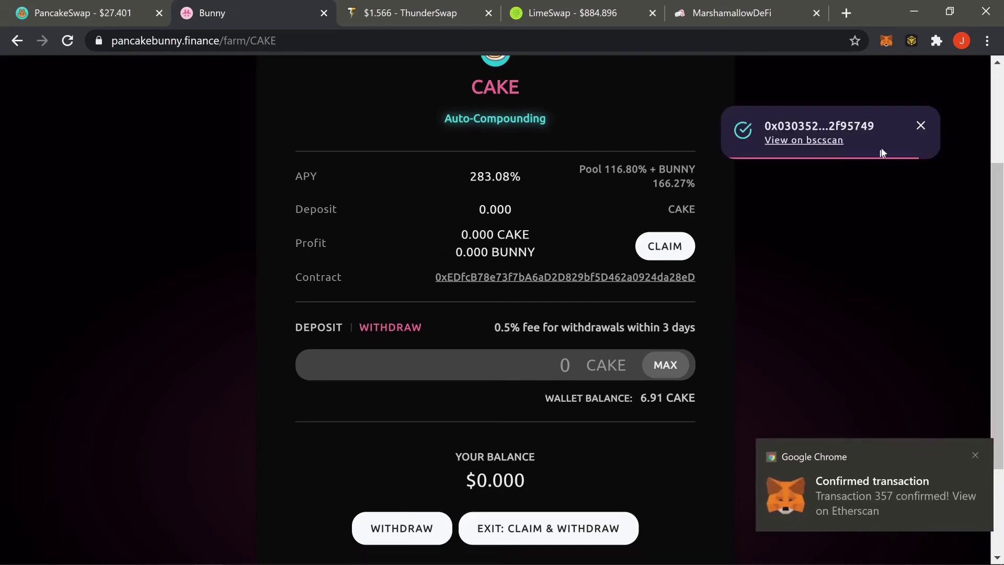
left_click(919, 126)
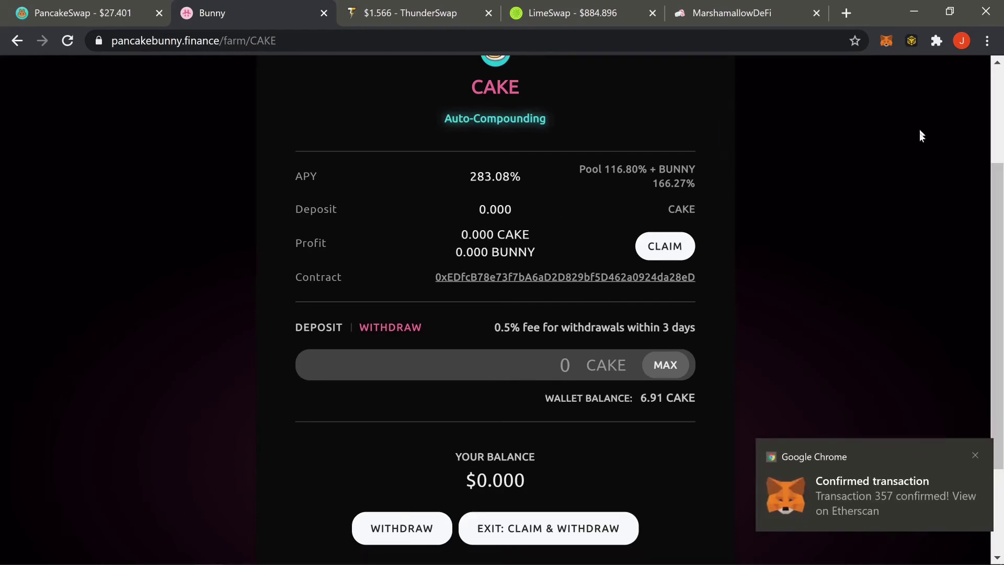
- Check the wallet's CAKE and BUNNY balances in MetaMask
left_click(878, 42)
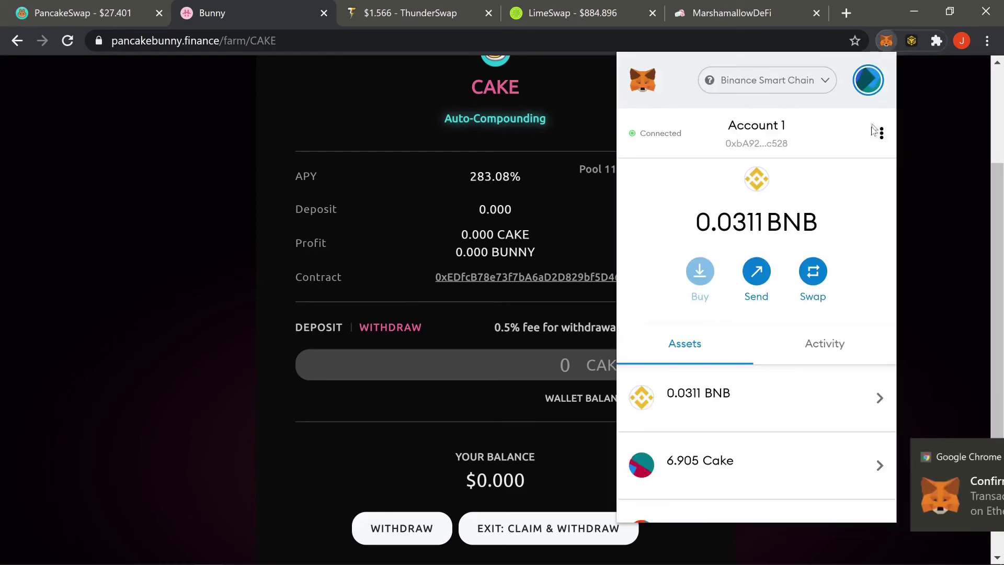
scroll(870, 293, "down", 3)
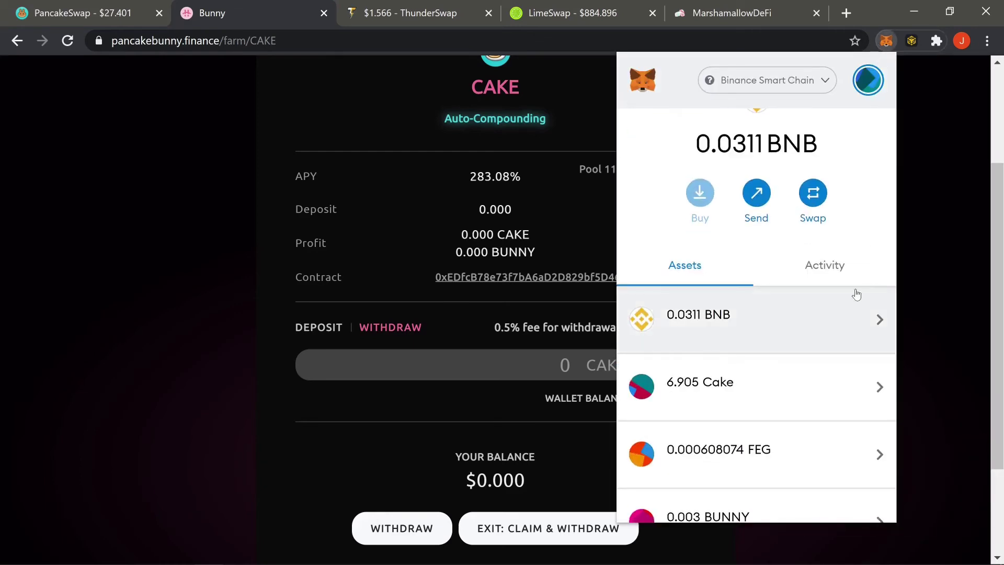
scroll(838, 327, "down", 1)
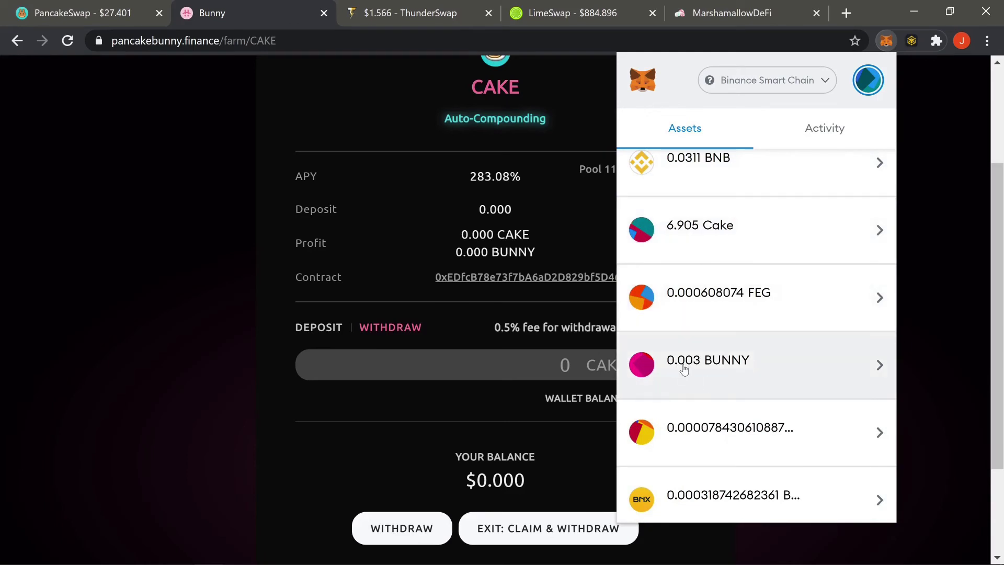
left_click(929, 251)
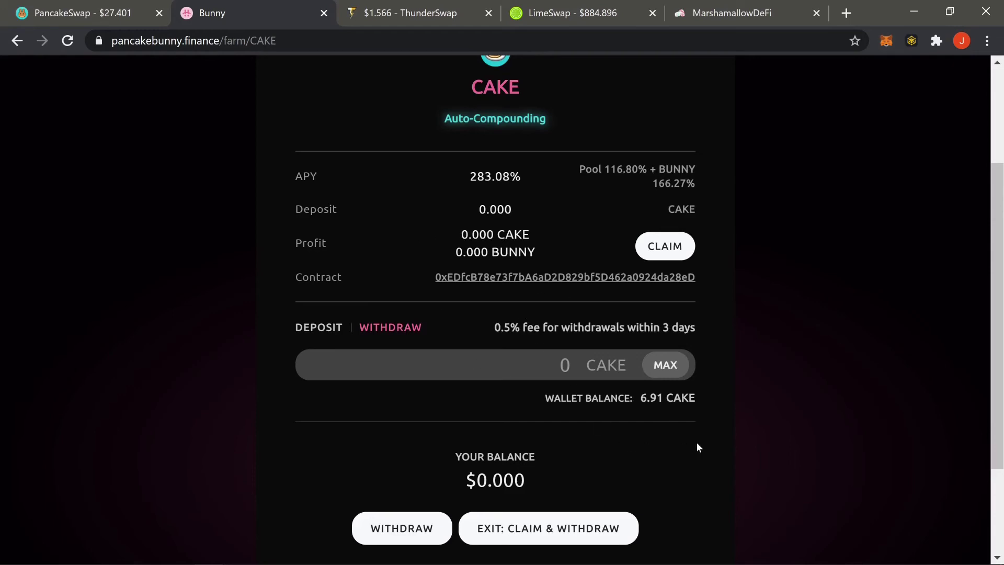
- Return to PancakeBunny's farm overview, then switch to PancakeSwap and open its Syrup Pools
scroll(708, 430, "up", 3)
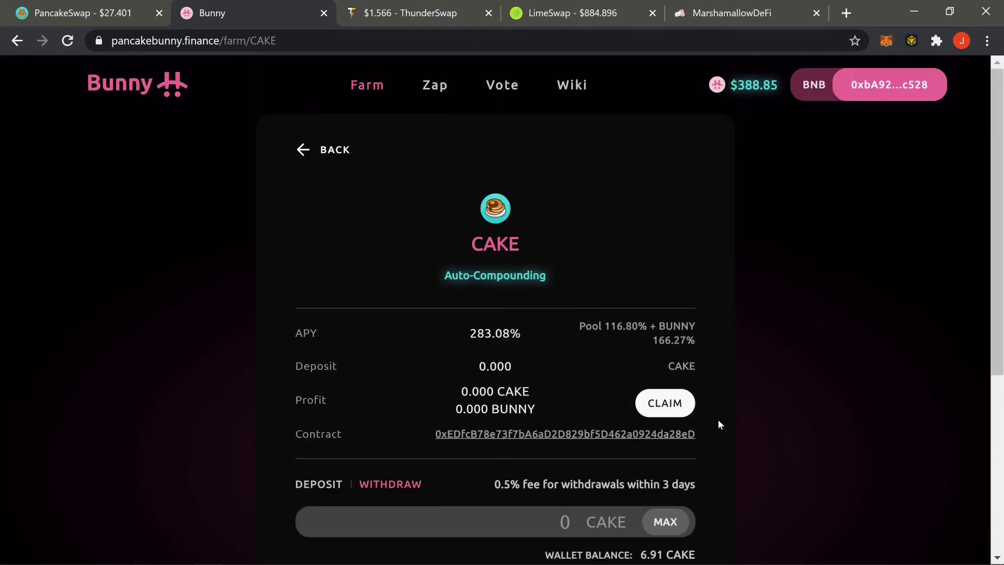
left_click(368, 87)
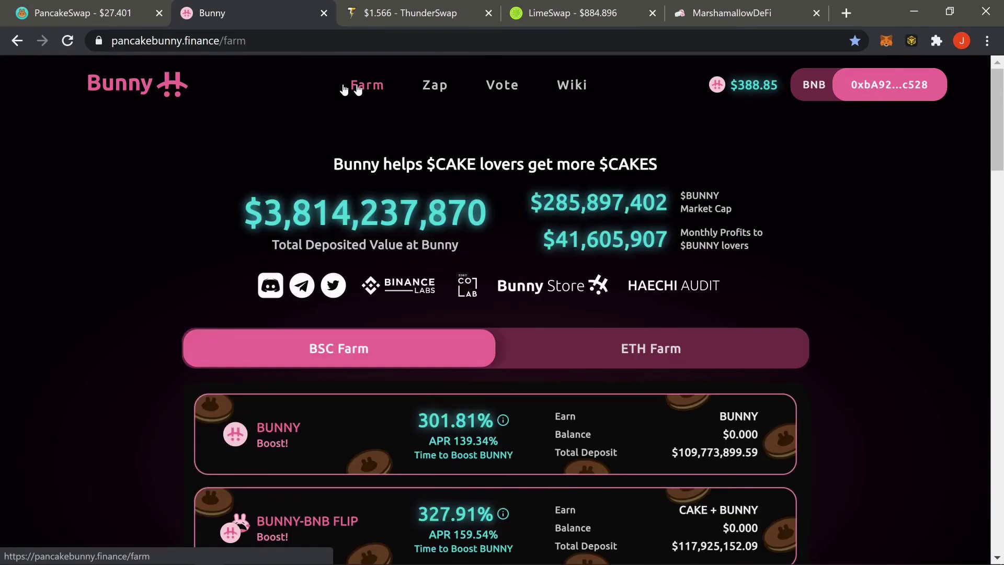
left_click(99, 13)
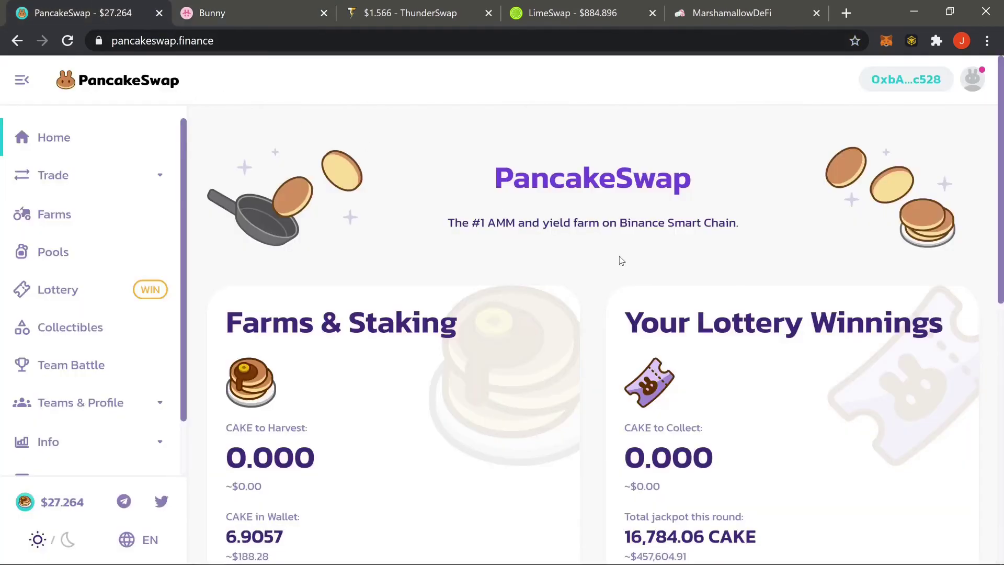
scroll(589, 269, "down", 3)
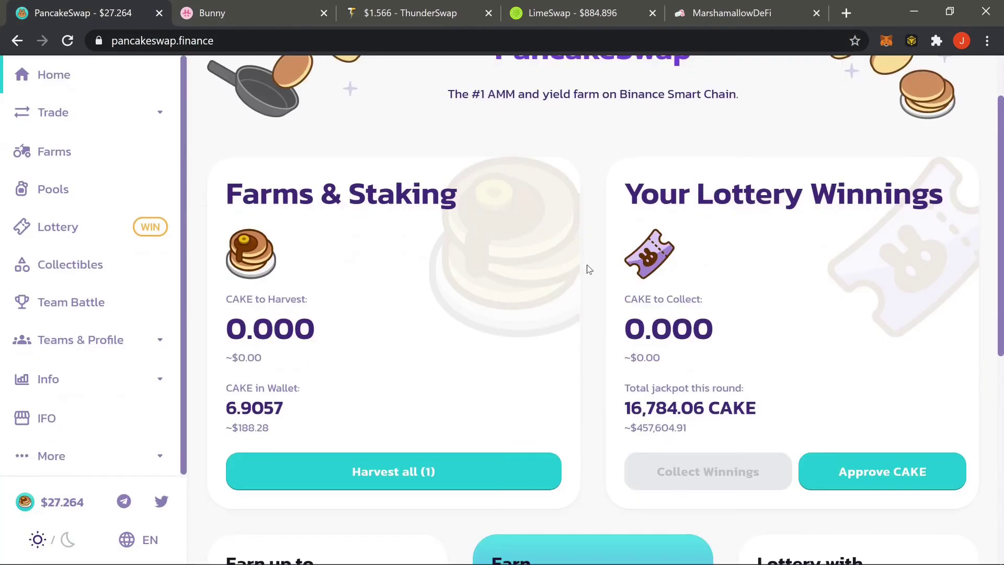
scroll(589, 269, "up", 3)
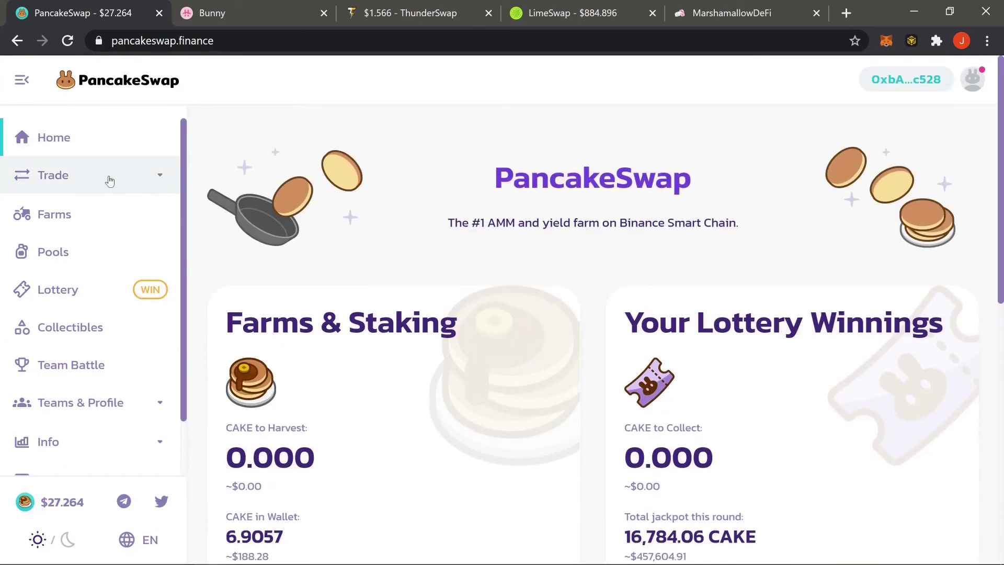
left_click(87, 248)
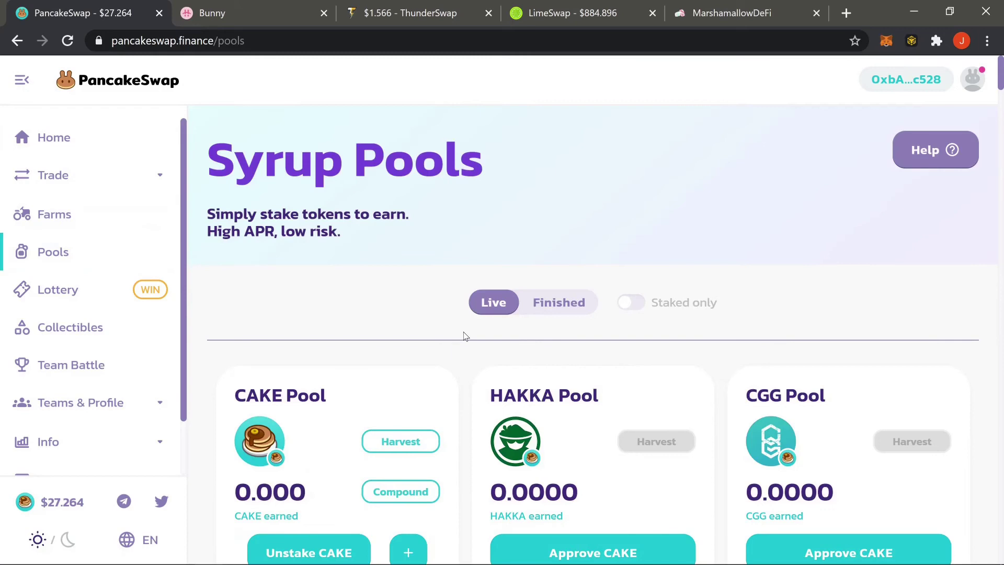
- Try to harvest the CAKE Pool's earned CAKE, rejecting the MetaMask transaction and reloading the pools page
scroll(468, 353, "down", 4)
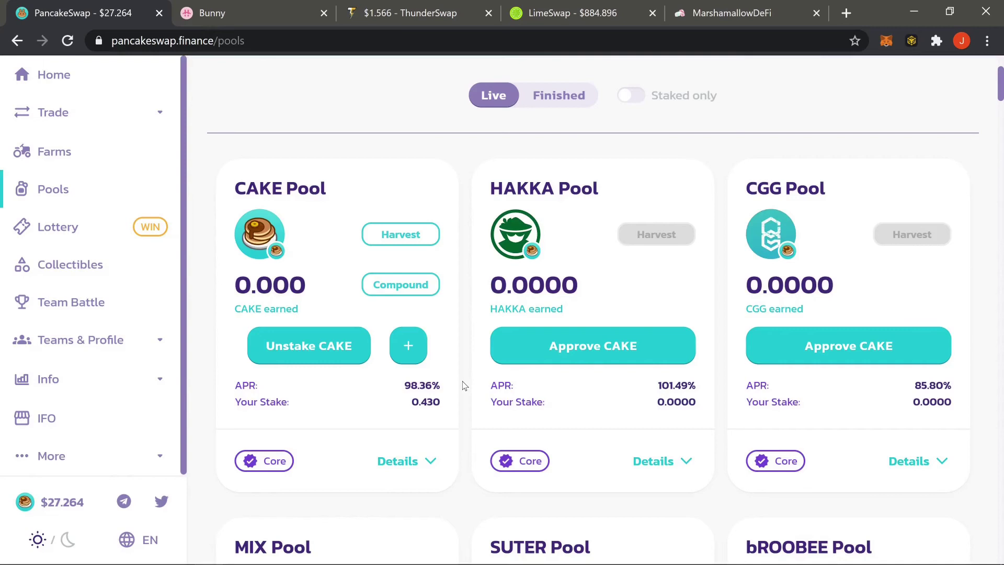
scroll(463, 385, "up", 3)
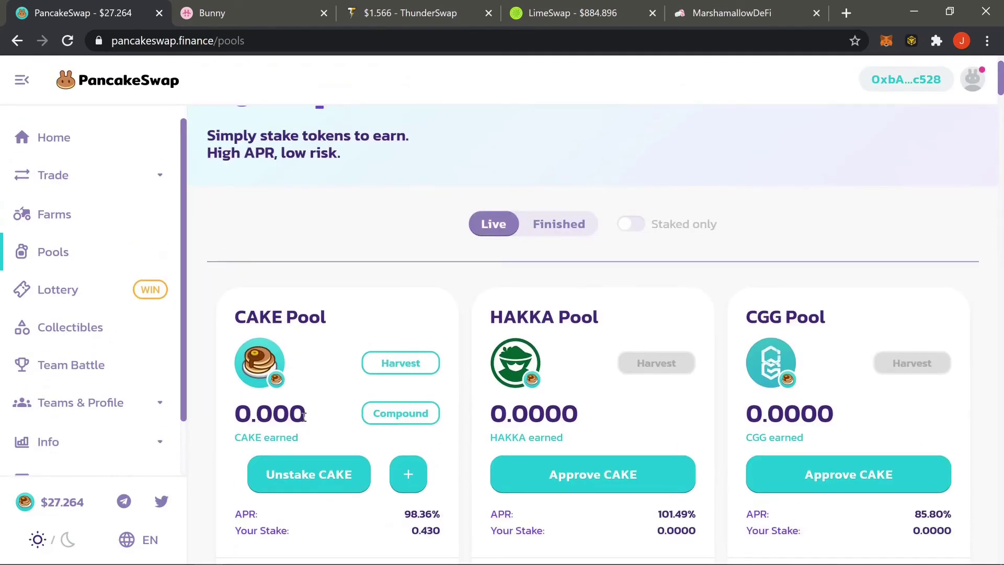
left_click_drag(301, 414, 235, 413)
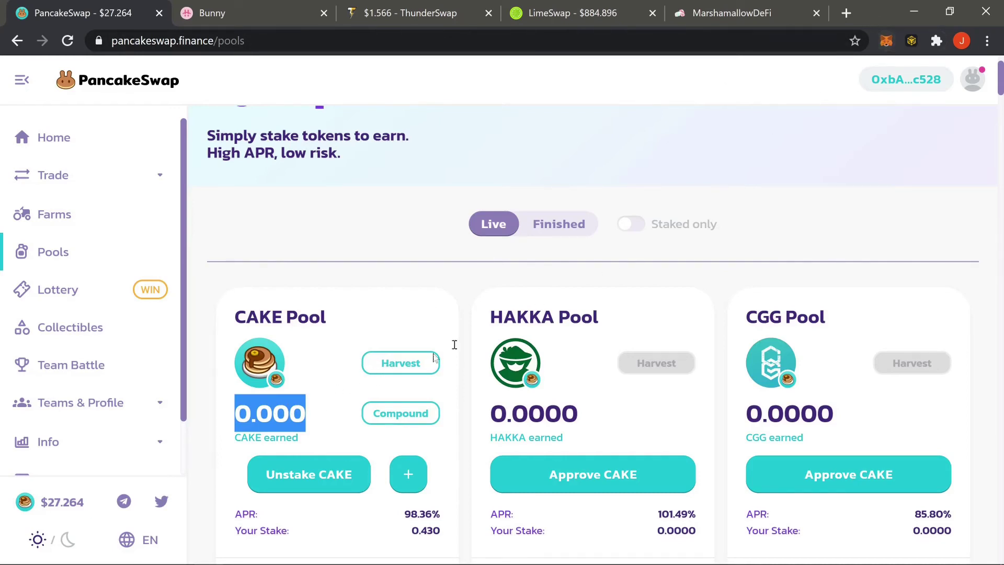
left_click(406, 366)
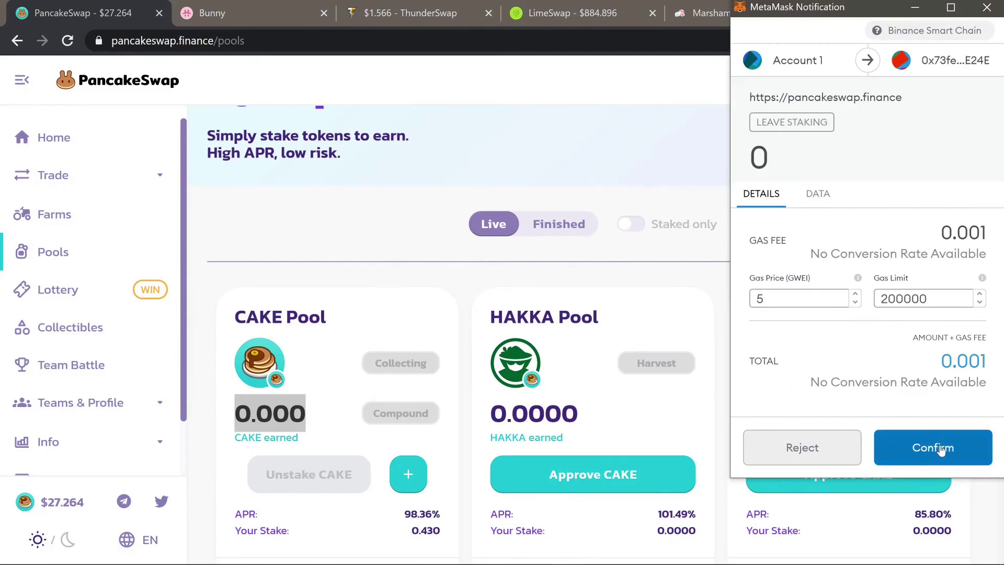
left_click(819, 450)
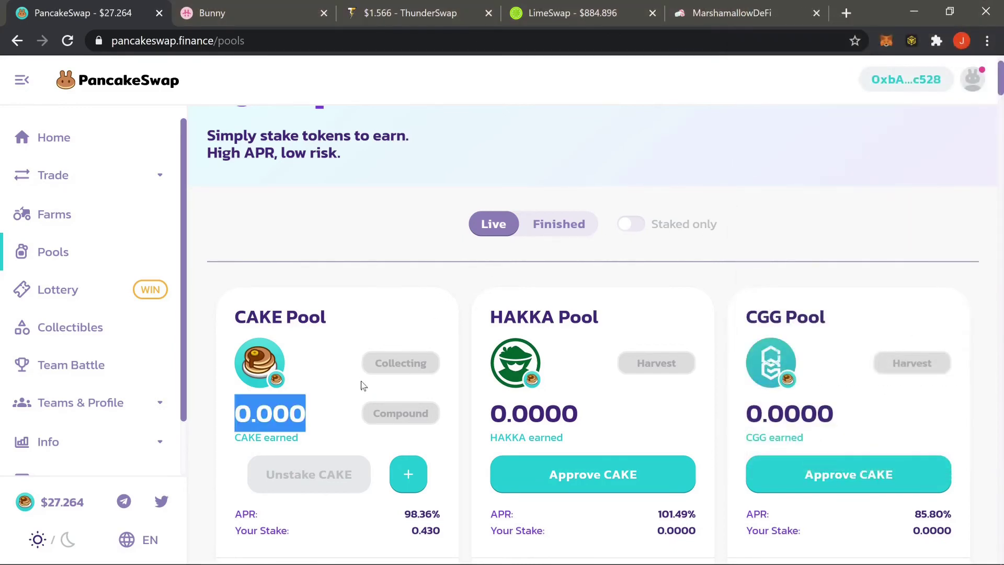
left_click_drag(303, 416, 225, 418)
key("F5")
scroll(467, 198, "down", 3)
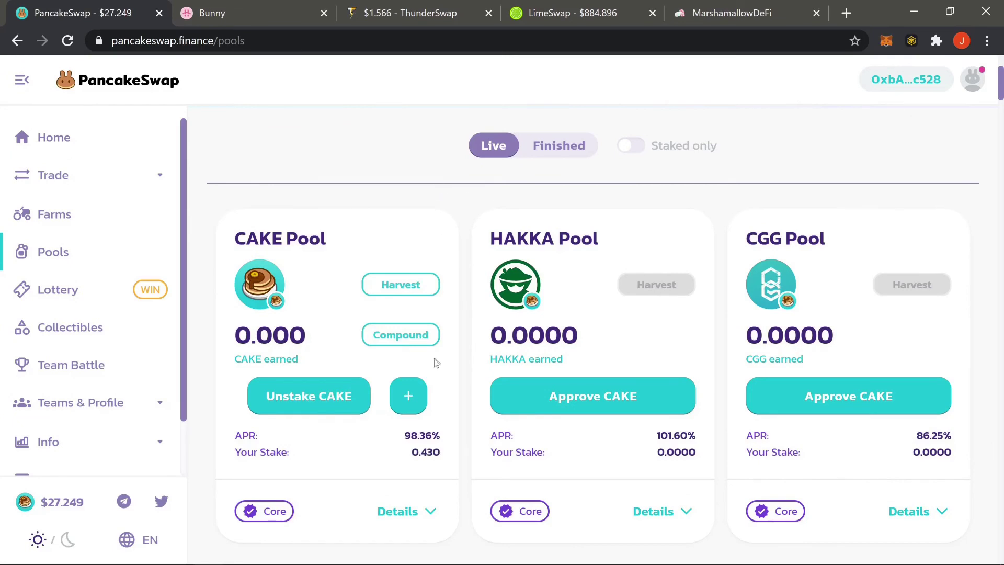
- Unstake the maximum of 0.430372363607490565 CAKE from the CAKE Pool and approve the transaction in MetaMask
left_click(320, 397)
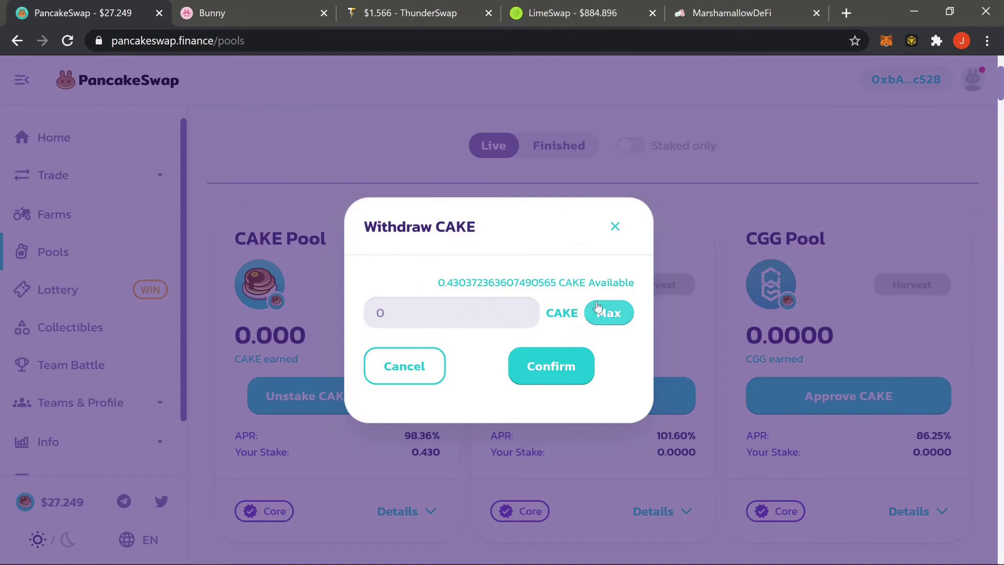
left_click(620, 313)
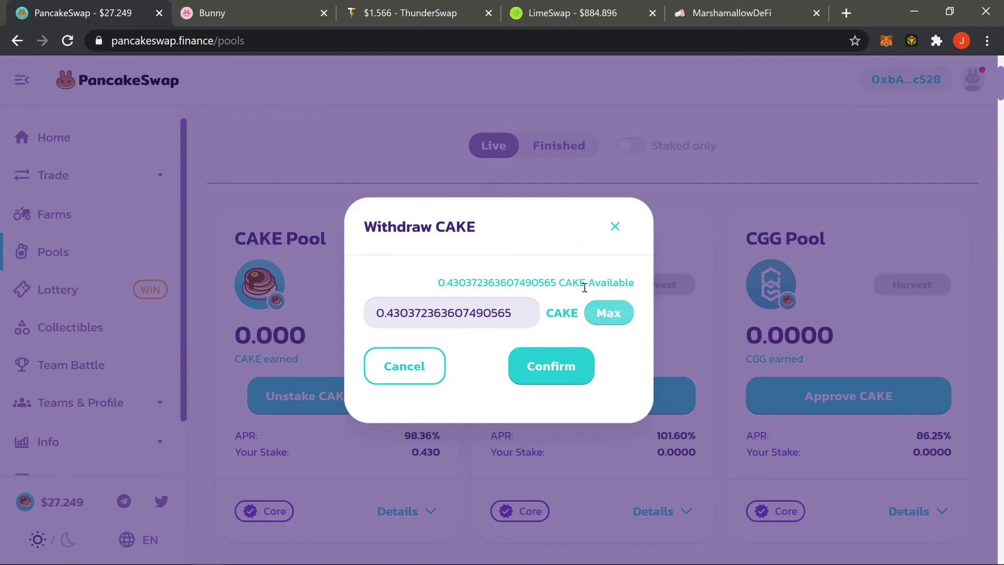
left_click(560, 376)
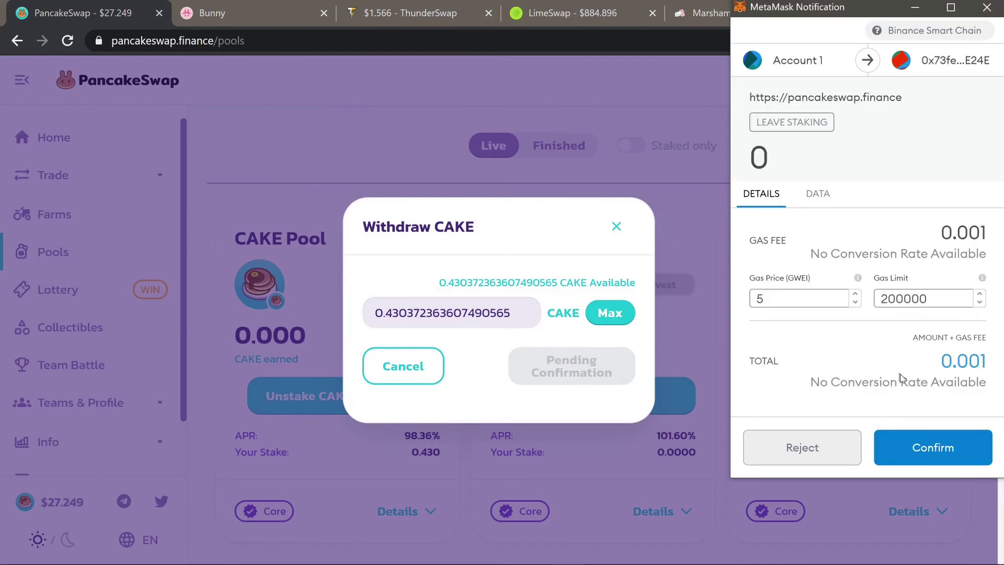
left_click(933, 448)
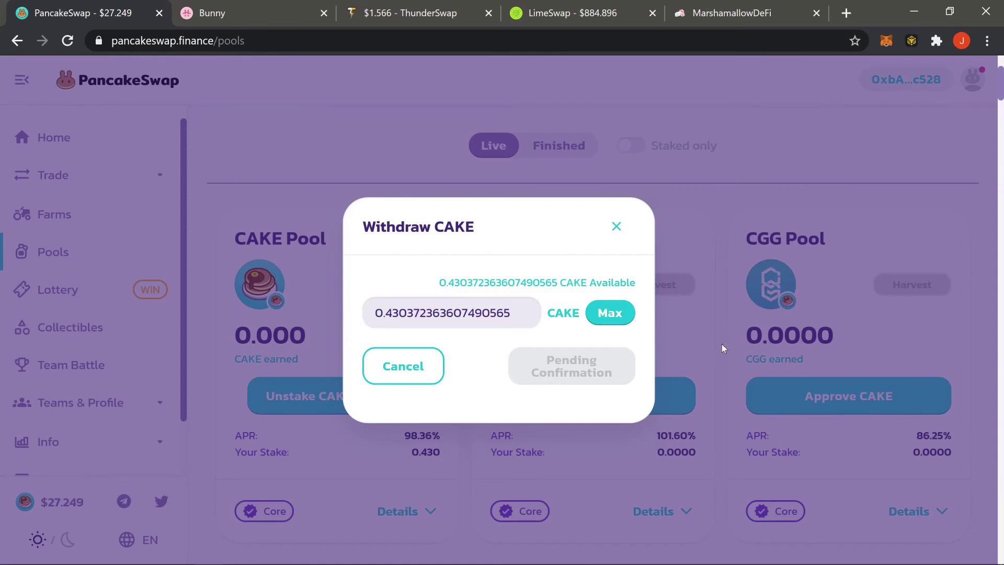
left_click(616, 227)
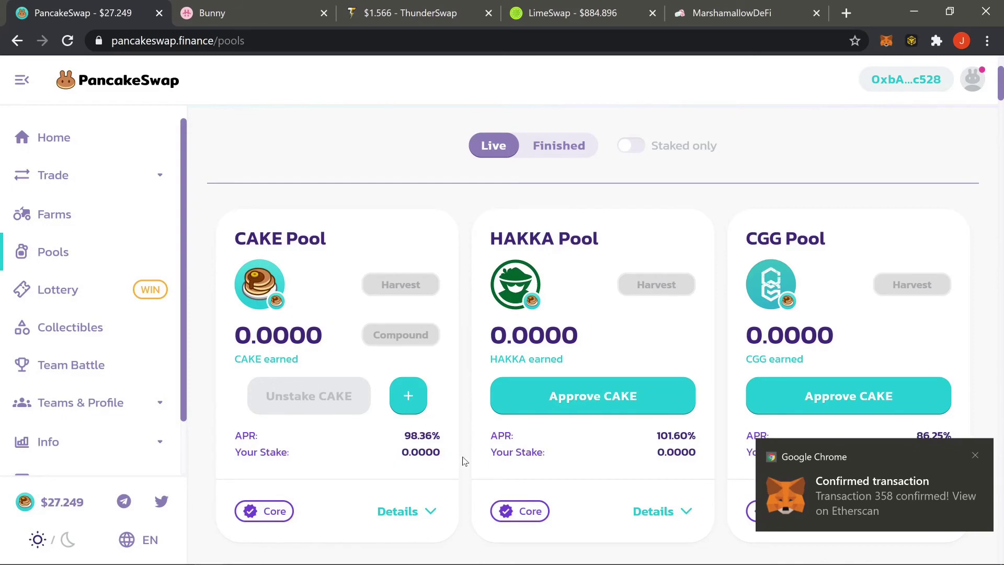
- Review the CAKE Pool after unstaking and check the wallet's BNB and CAKE balances in MetaMask
scroll(701, 261, "up", 1)
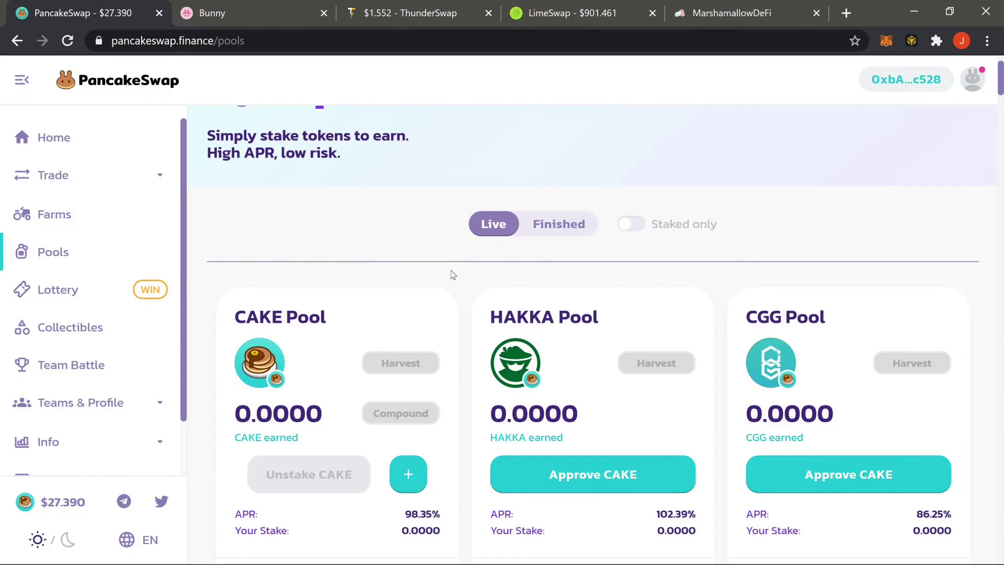
left_click(885, 41)
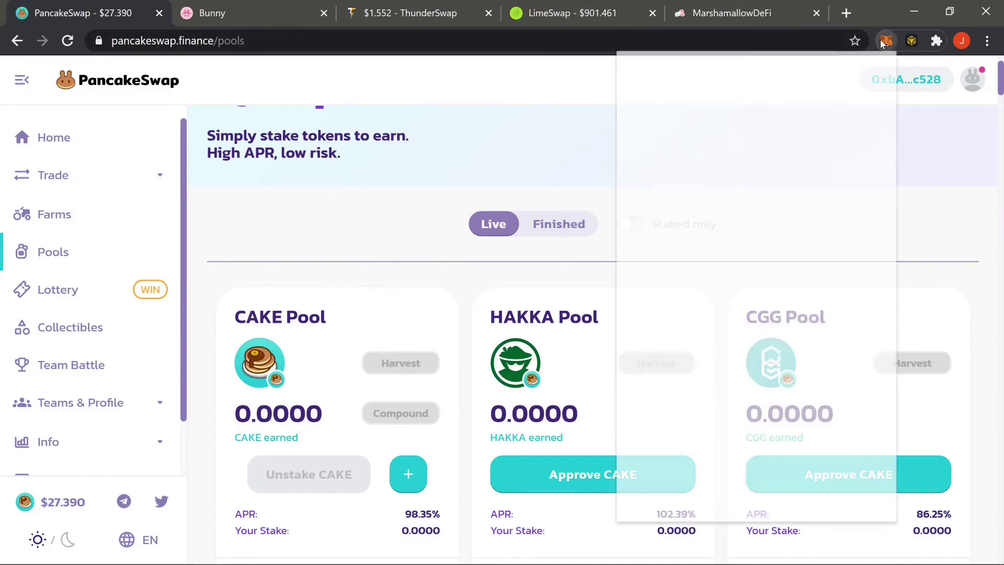
scroll(800, 448, "down", 2)
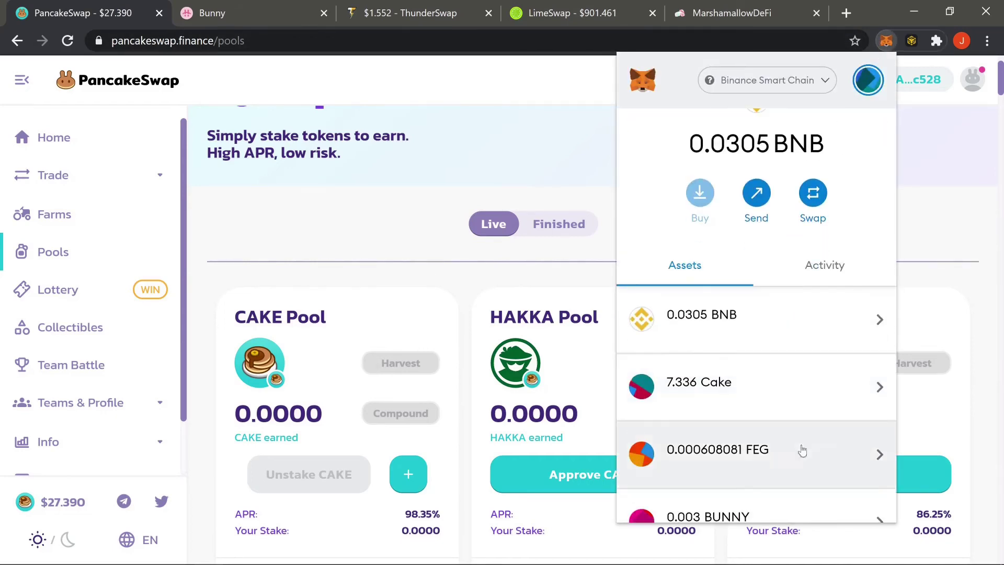
left_click(458, 261)
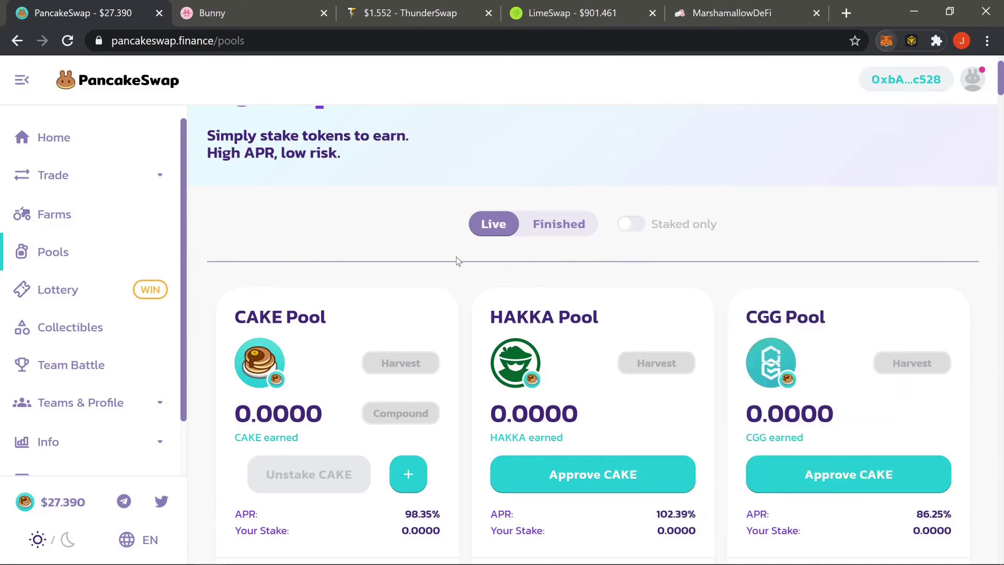
- Open PancakeSwap's Exchange page and dismiss the notice about the previous BNB-to-CAKE swap
left_click(110, 175)
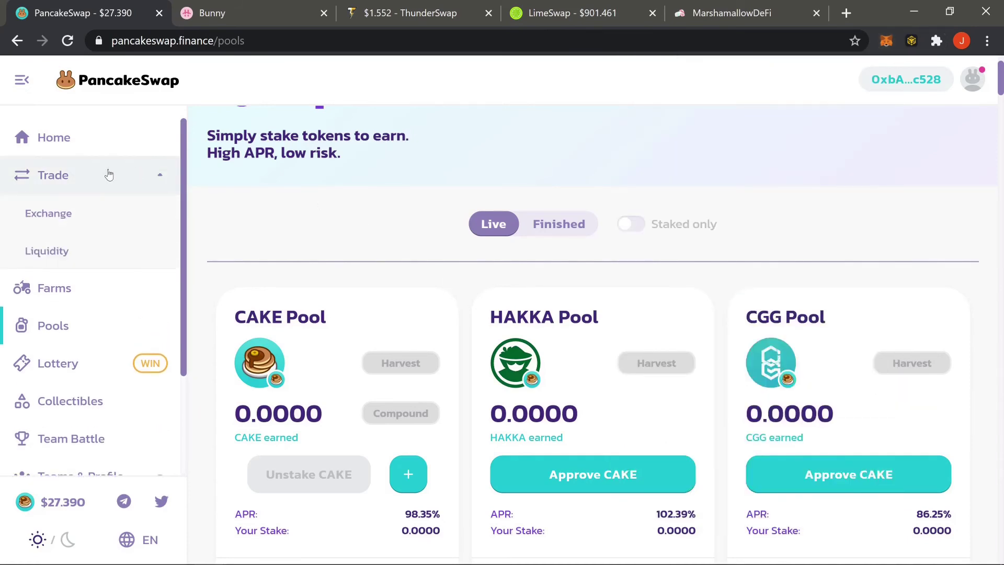
left_click(112, 215)
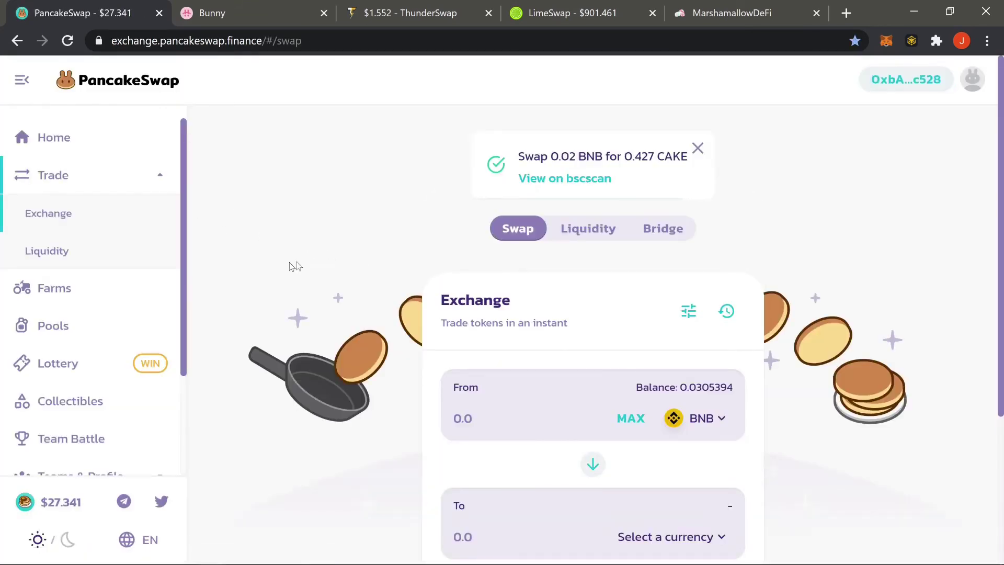
left_click(699, 149)
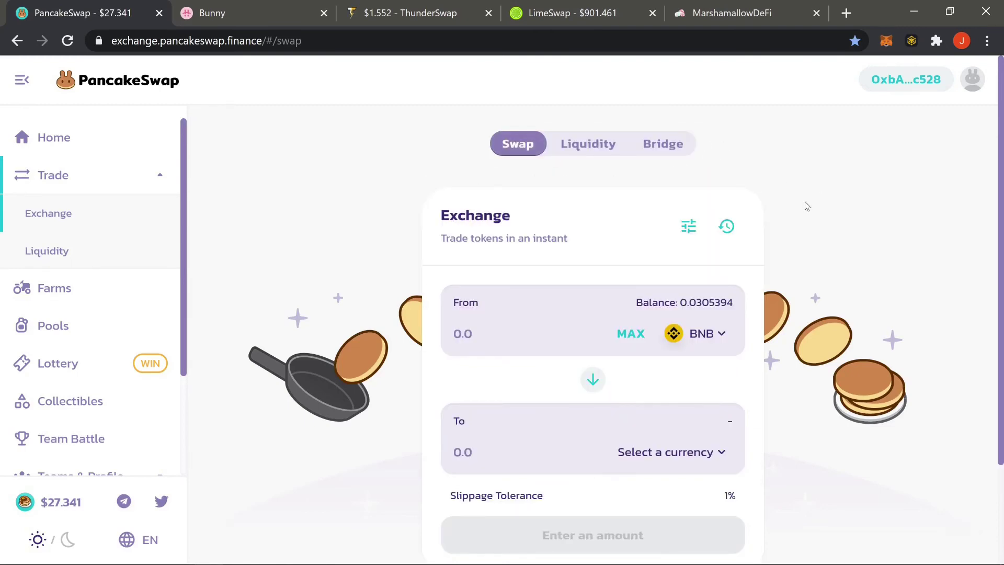
scroll(805, 205, "down", 2)
scroll(779, 256, "up", 2)
- Reverse the swap direction so BNB is received, choose CAKE as the token to sell, and enter the maximum of 7.336122476947464079 CAKE
left_click(701, 453)
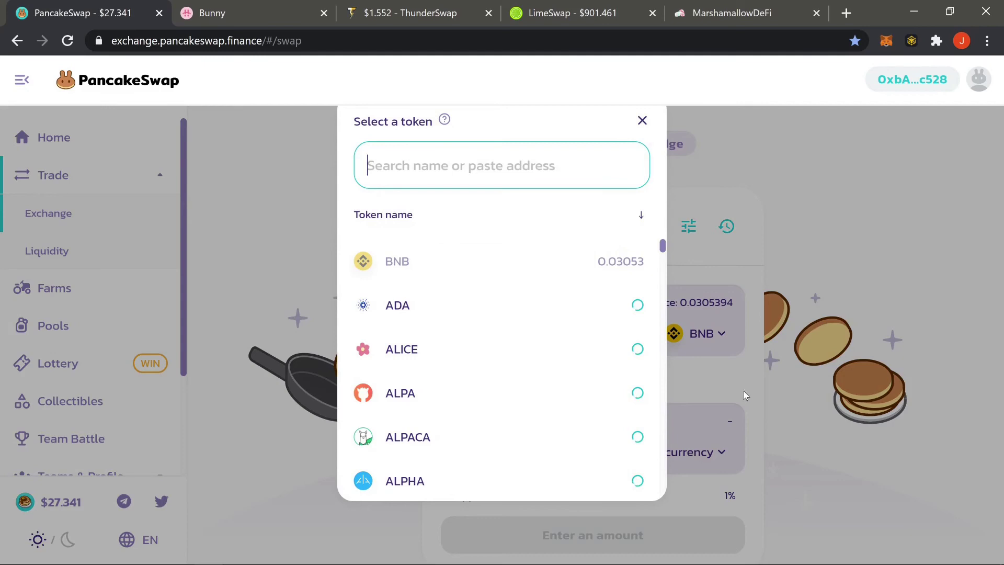
left_click(747, 393)
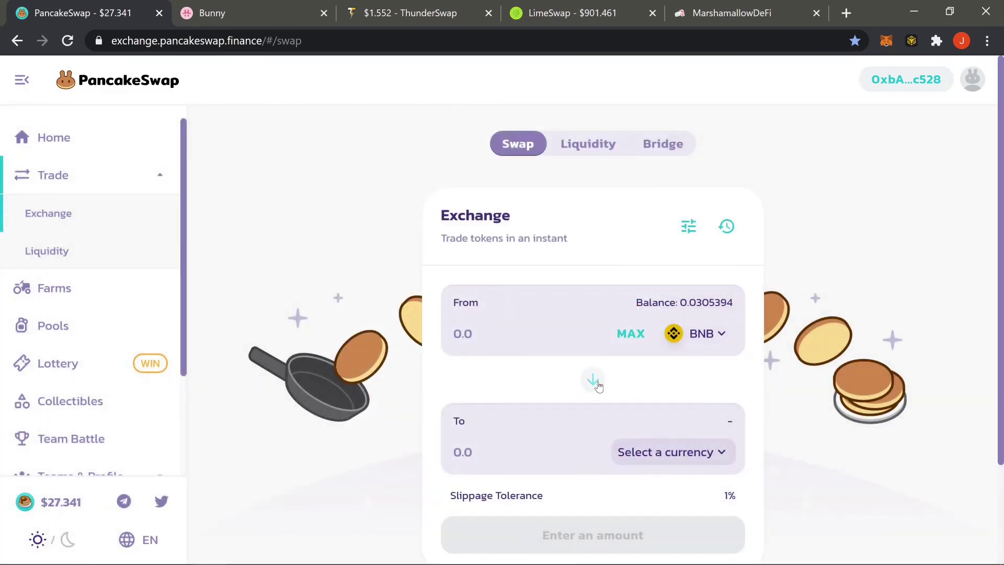
left_click(596, 383)
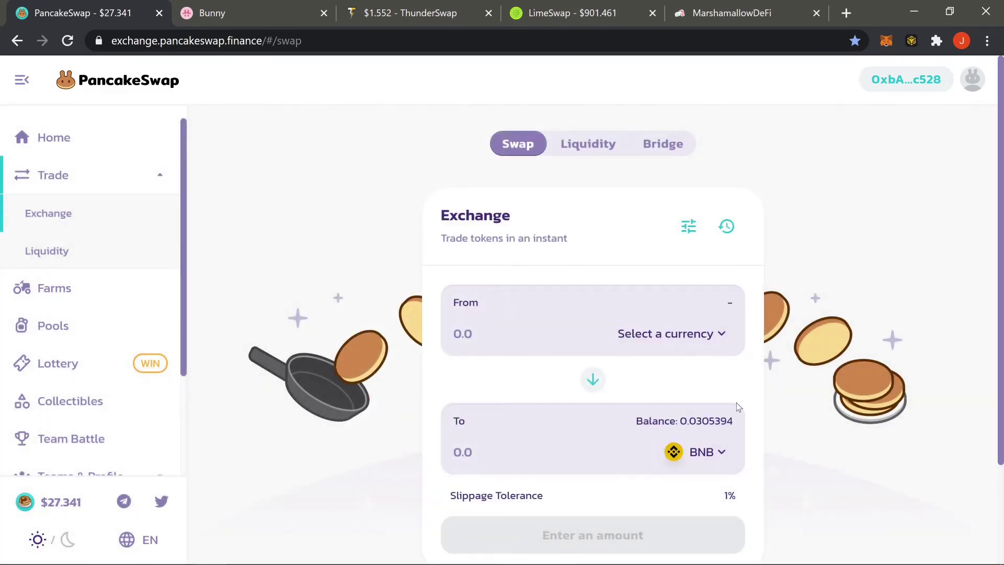
left_click(695, 340)
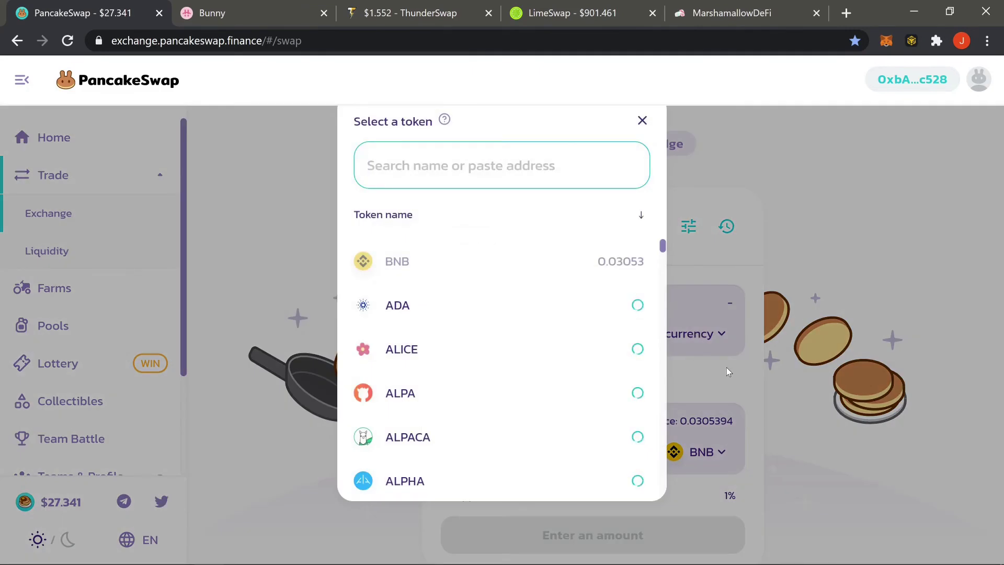
scroll(460, 383, "down", 1)
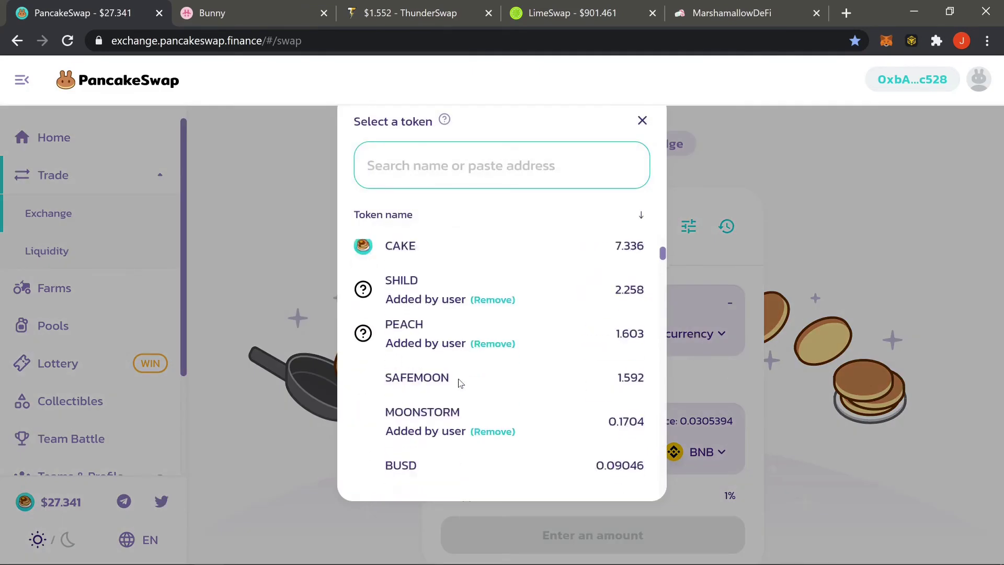
scroll(460, 383, "up", 3)
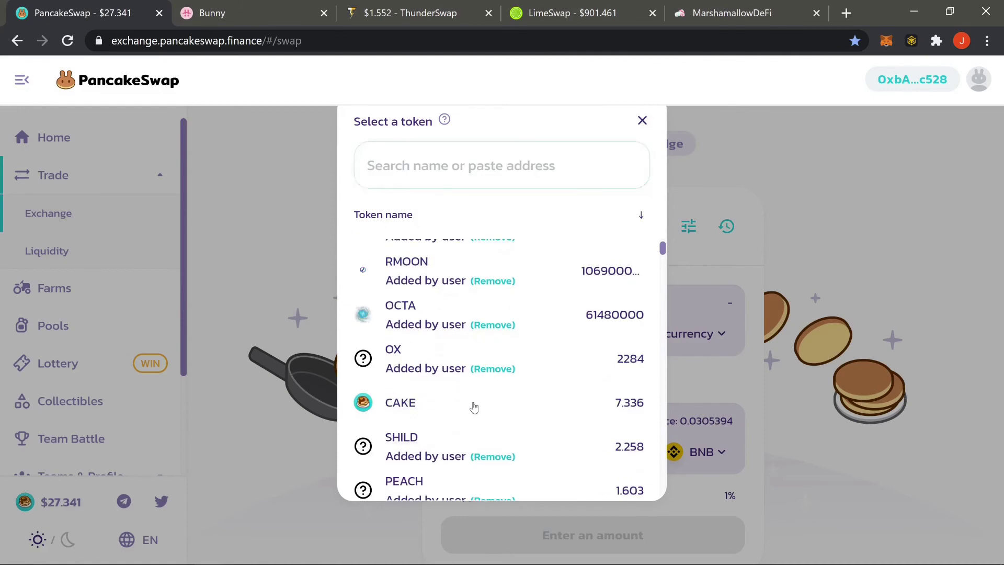
left_click(474, 407)
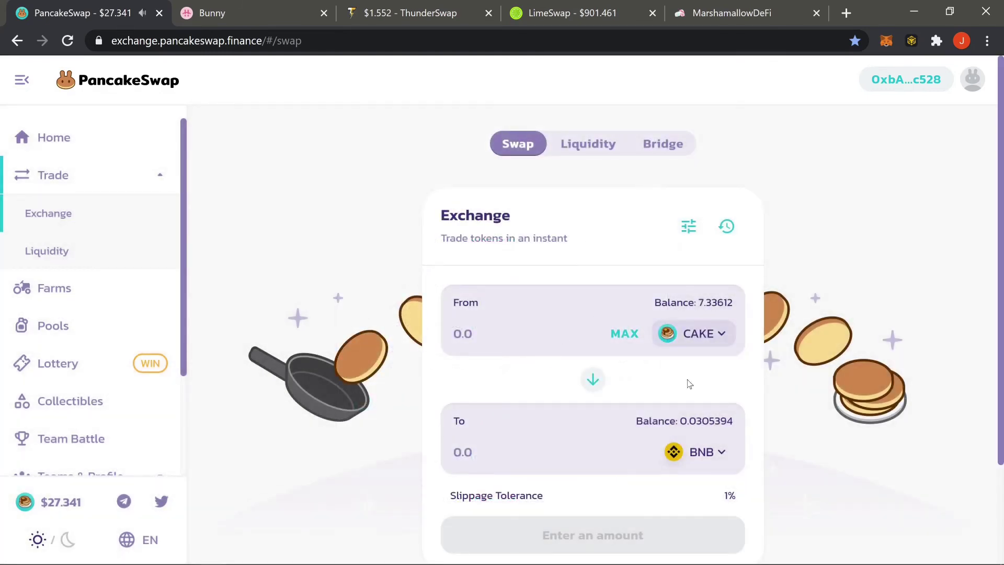
left_click(620, 335)
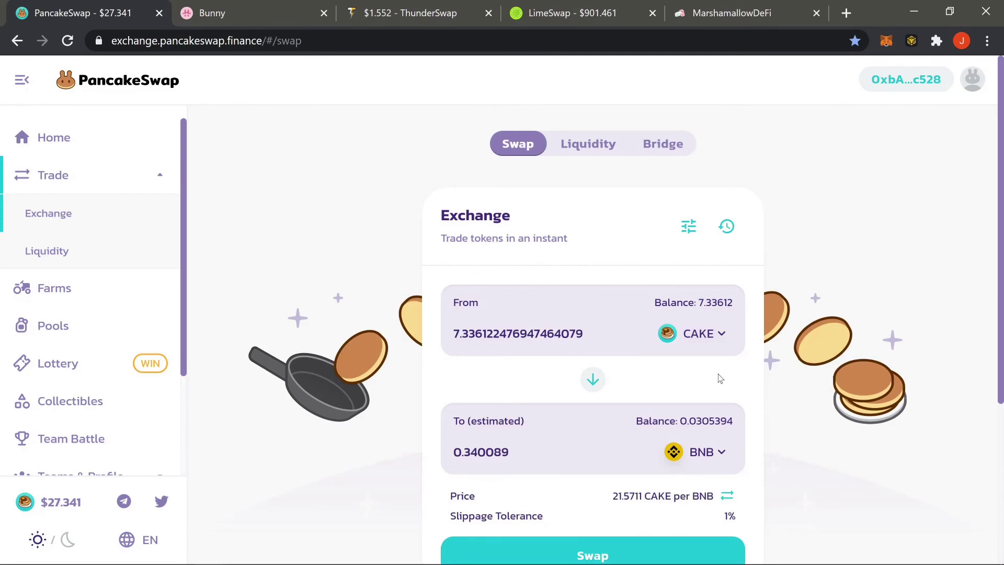
- Try to swap the entered CAKE for BNB, rejecting the transaction in MetaMask and dismissing the error
scroll(731, 379, "down", 3)
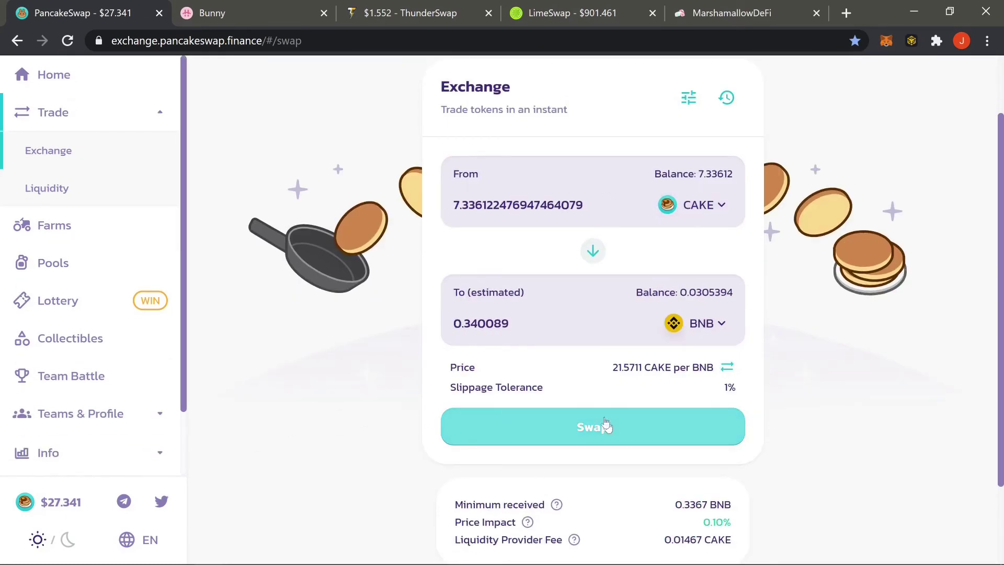
scroll(727, 361, "down", 2)
left_click(683, 354)
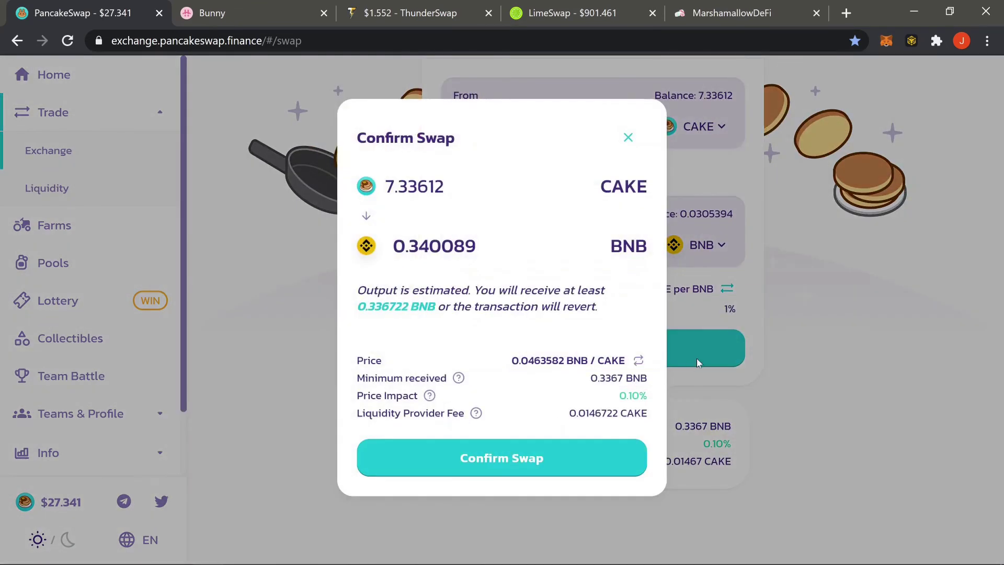
left_click(621, 464)
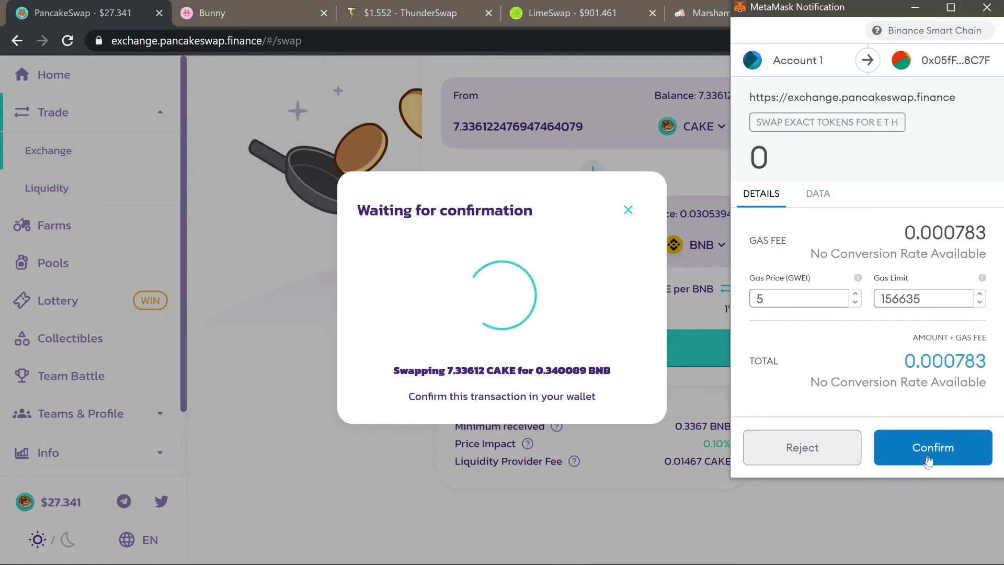
left_click(838, 450)
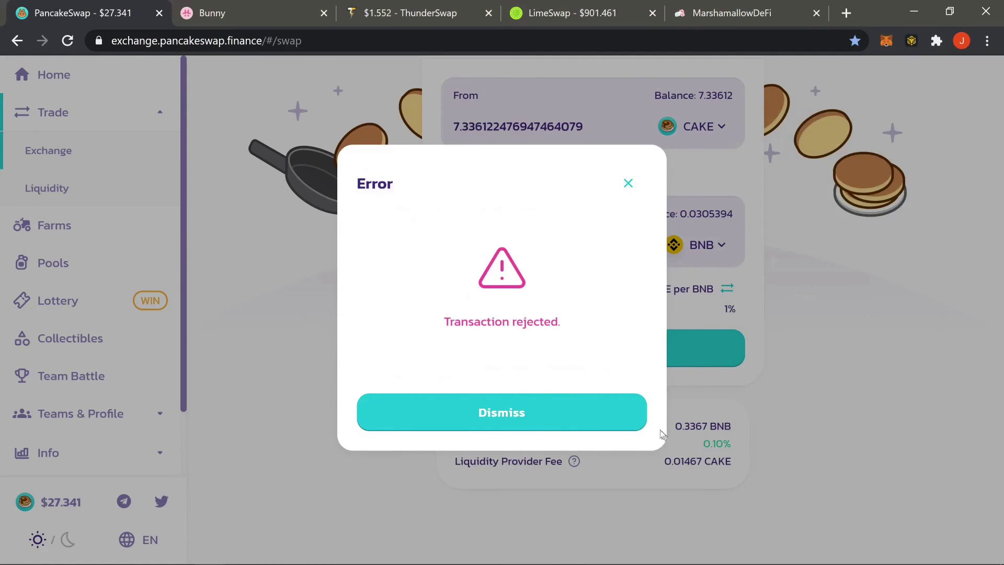
left_click(642, 422)
scroll(800, 401, "down", 1)
scroll(800, 401, "up", 4)
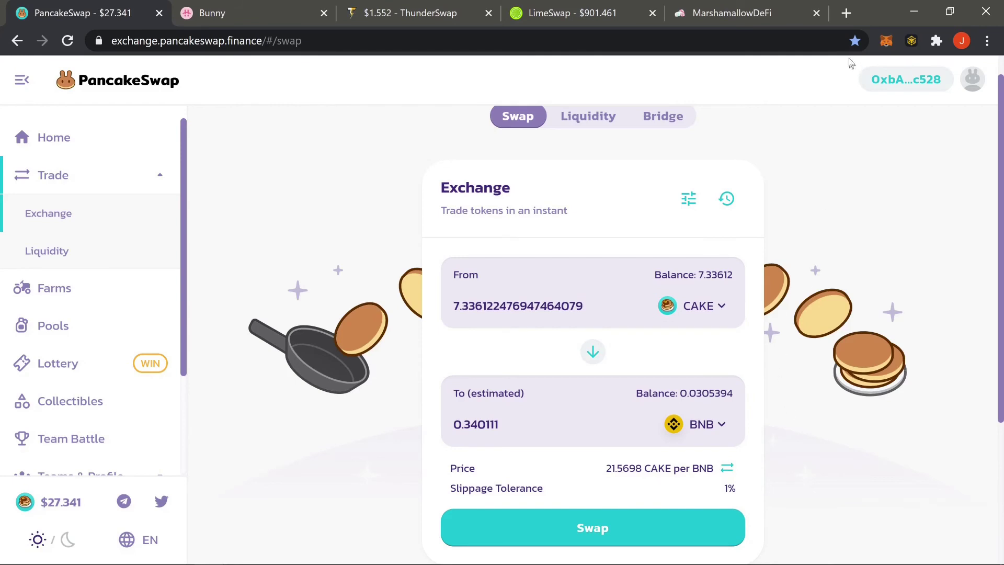
- Check the wallet's BNB and CAKE balances in MetaMask and change the swap's received token to BUSD
left_click(886, 42)
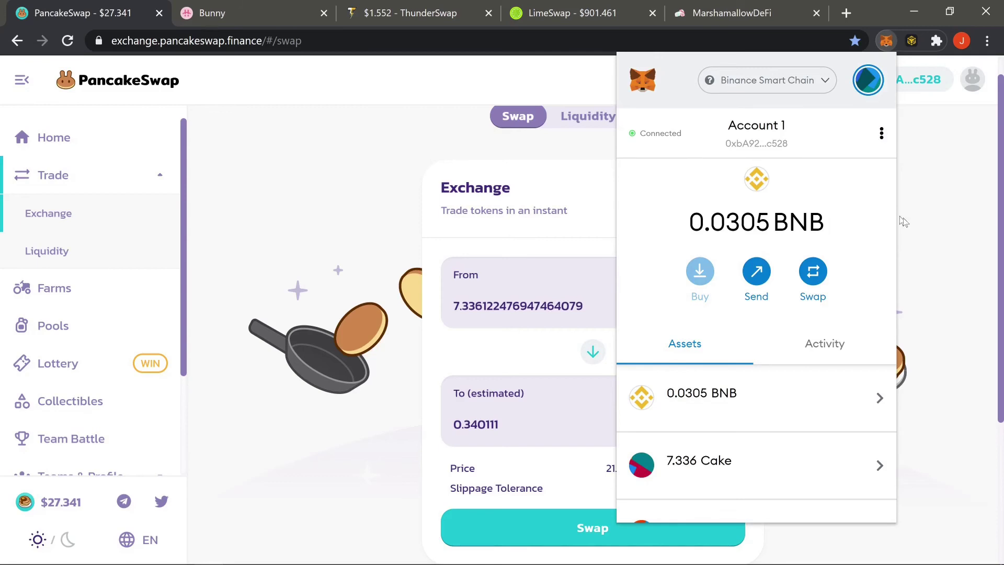
left_click(933, 221)
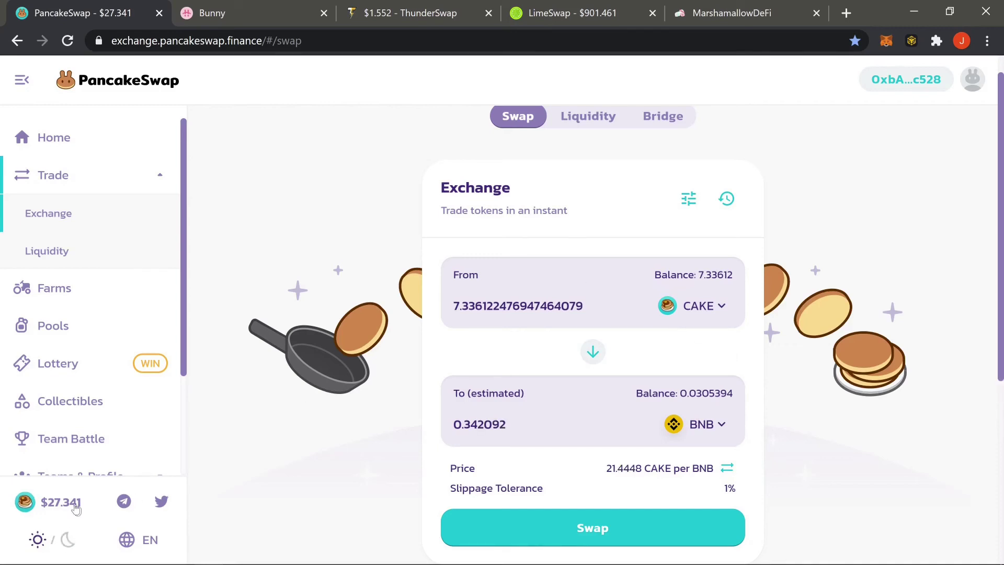
left_click(699, 425)
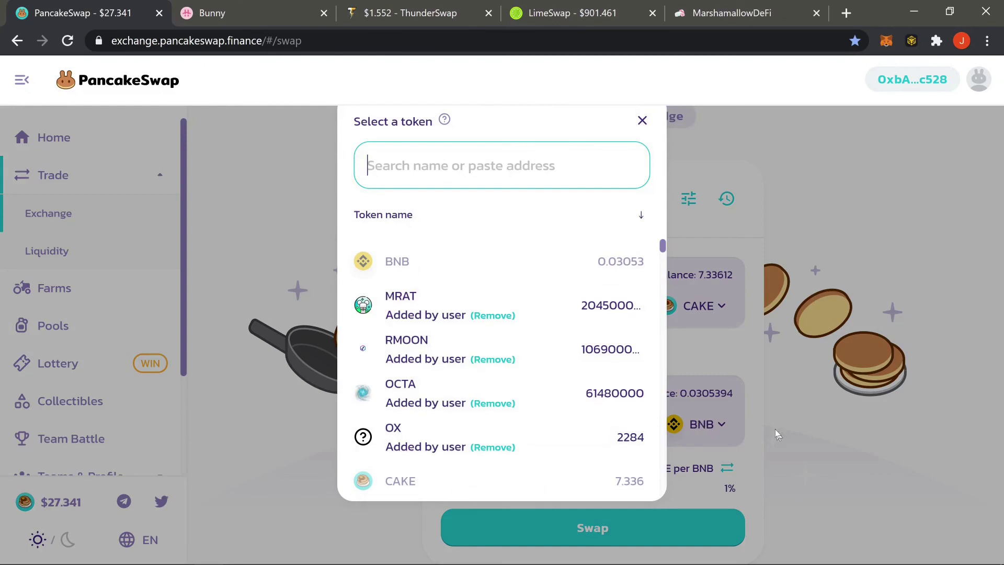
scroll(460, 327, "down", 5)
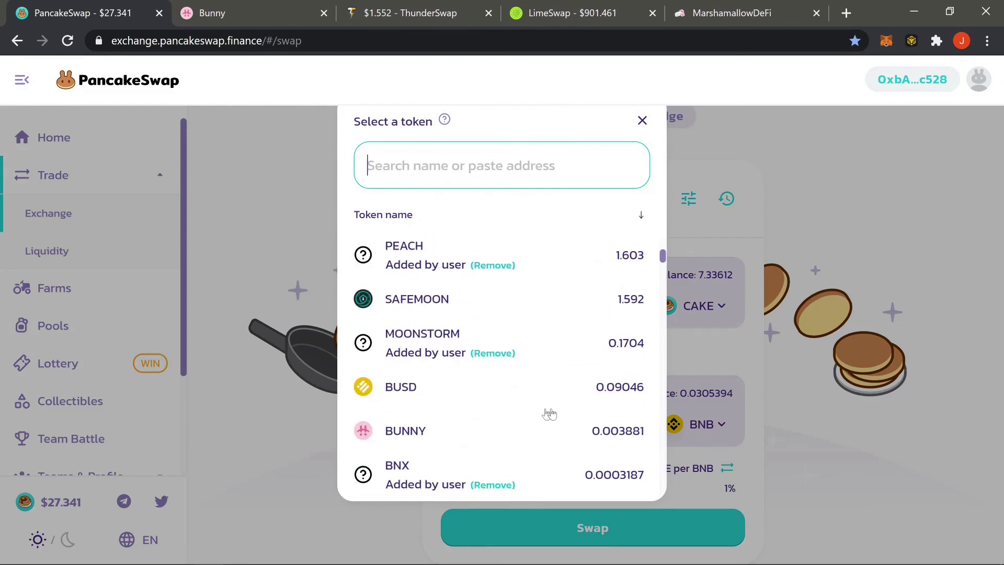
left_click(466, 388)
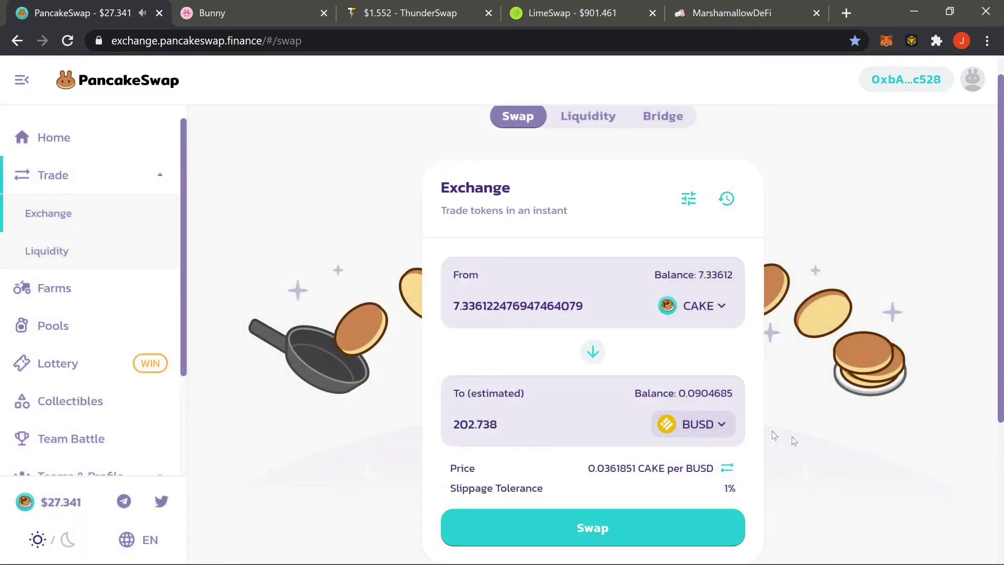
- Try to swap 7.336122476947464079 CAKE for BUSD, rejecting the transaction in MetaMask and dismissing the error
left_click_drag(588, 313, 434, 313)
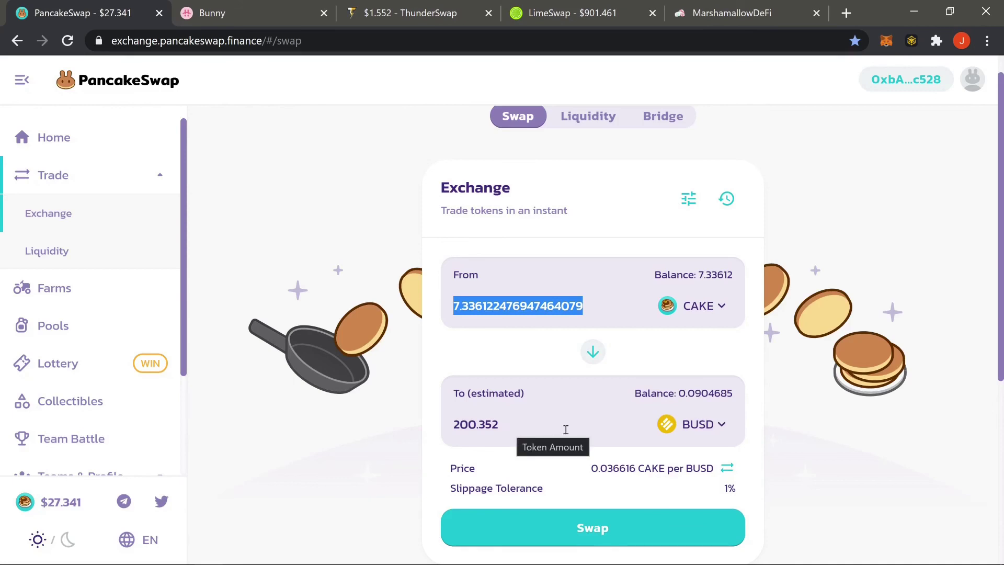
scroll(756, 413, "down", 2)
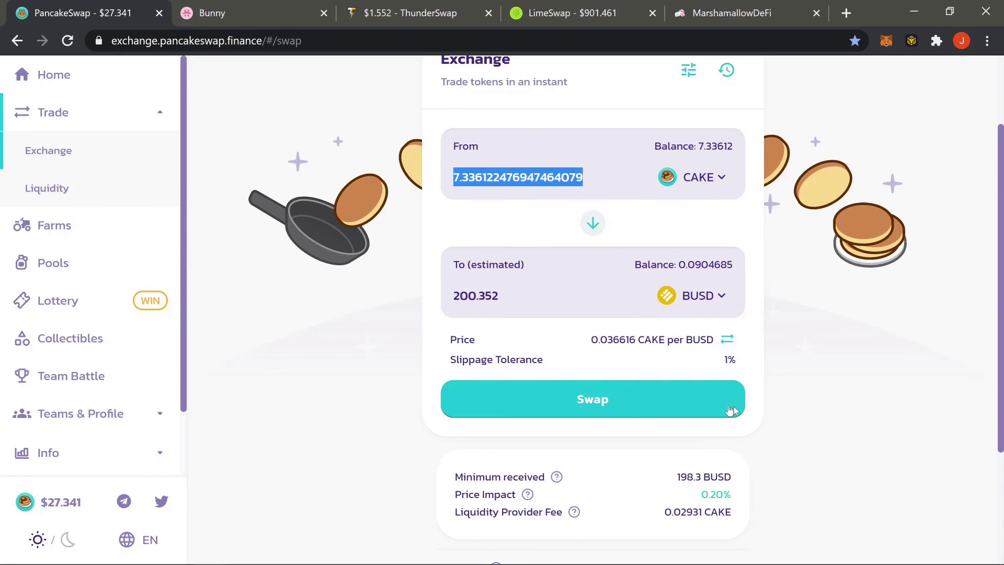
left_click(672, 398)
left_click(587, 472)
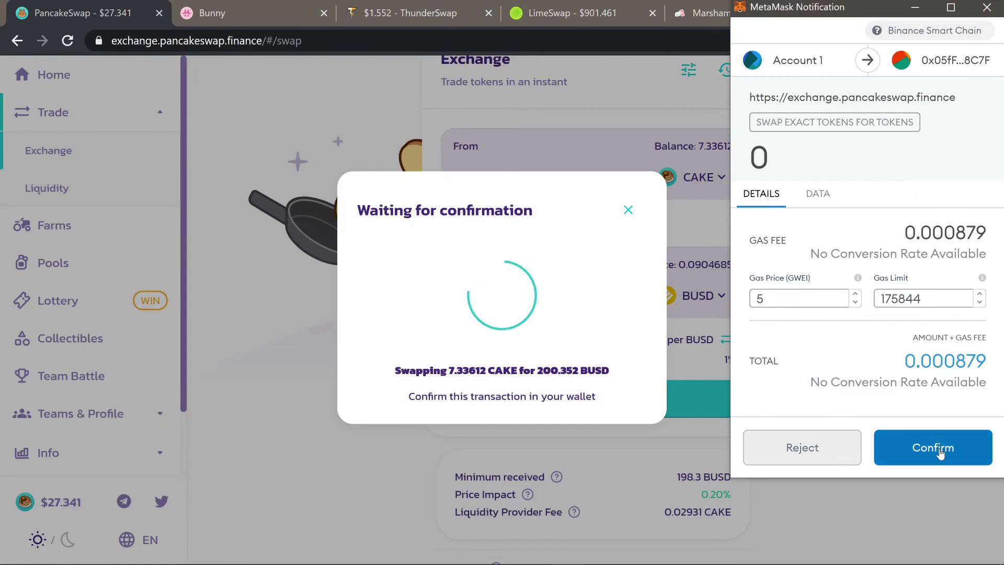
left_click(808, 450)
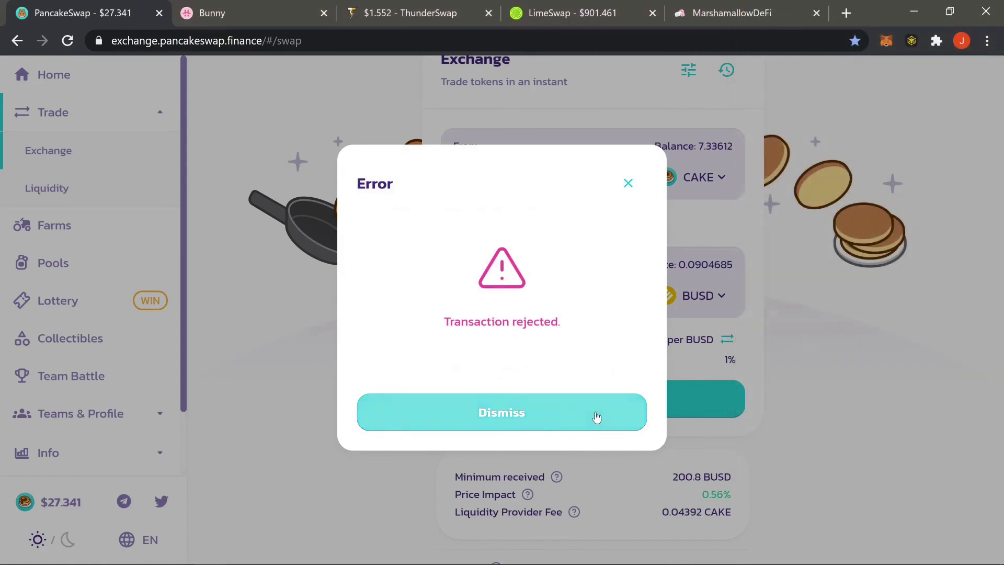
left_click(598, 417)
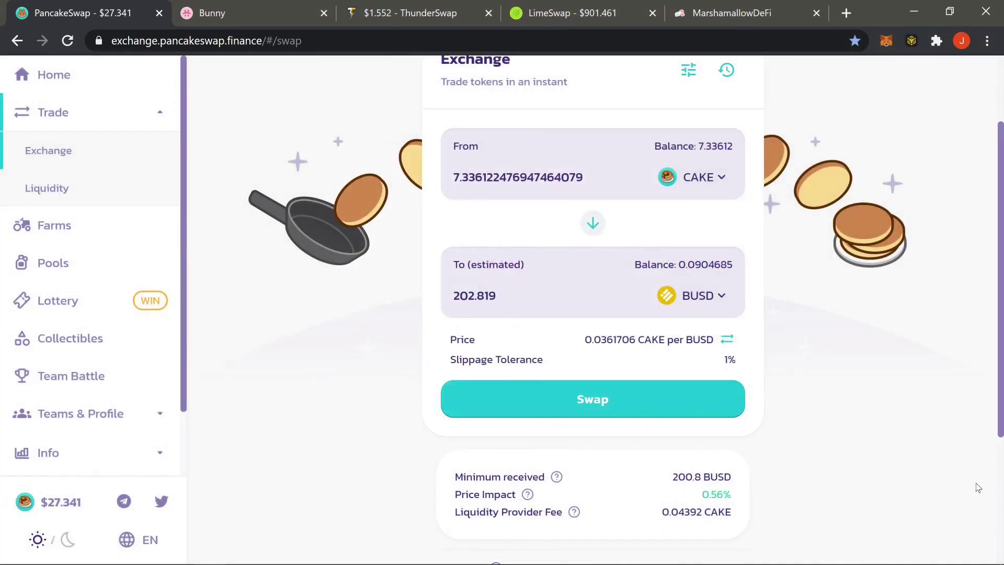
- Look through the open ThunderSwap, LimeSwap and MarshamallowDeFi sites, then return to the PancakeSwap exchange
scroll(805, 407, "up", 3)
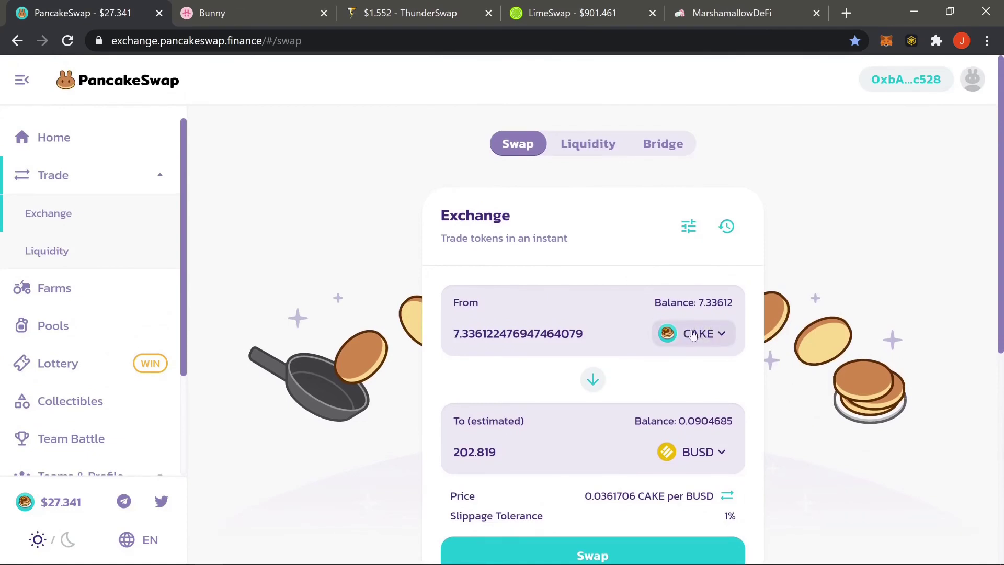
left_click(419, 11)
left_click(544, 10)
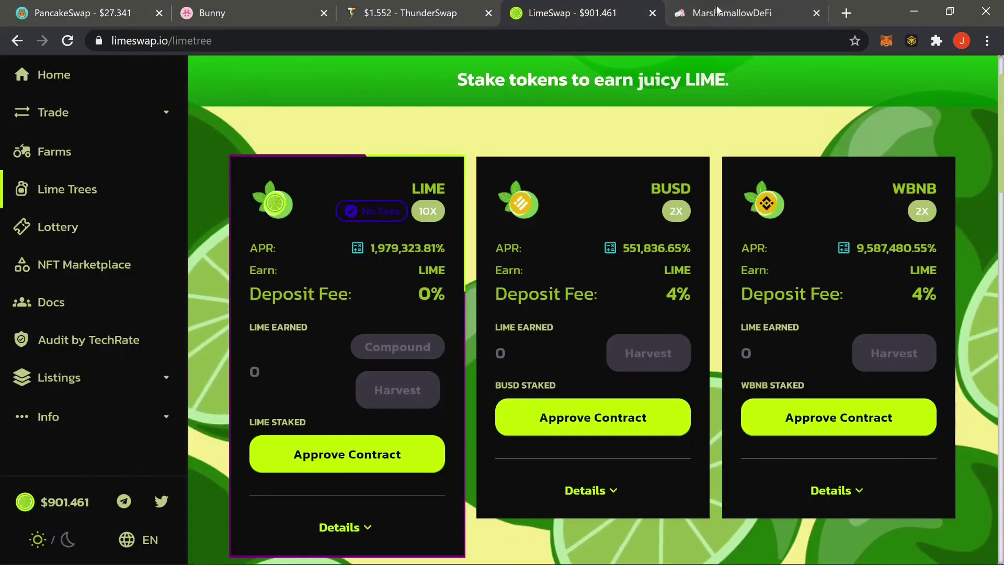
left_click(722, 11)
left_click(111, 11)
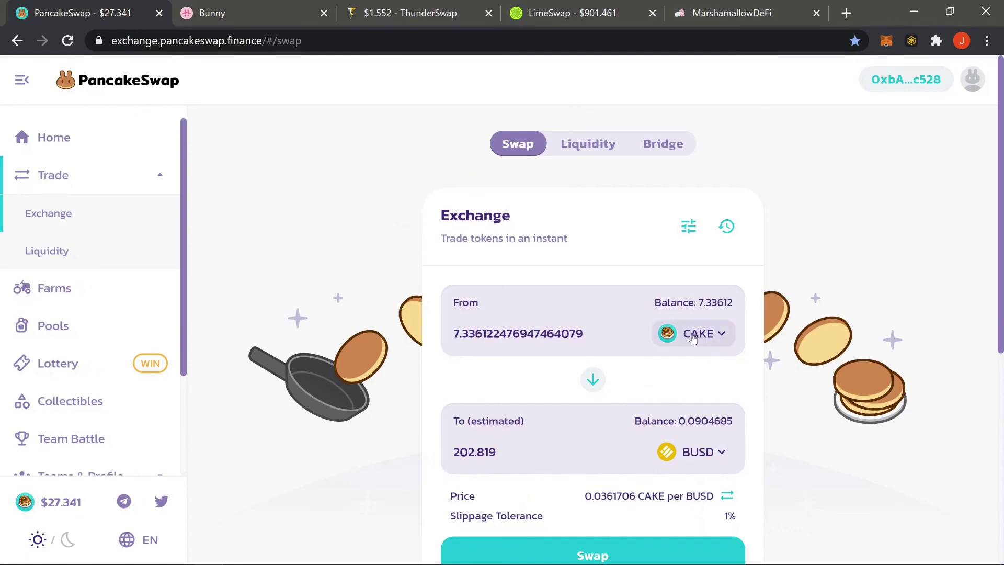
- Set the swap's received token back to BNB, then reopen the token list and close it without another choice
left_click(685, 452)
left_click(473, 263)
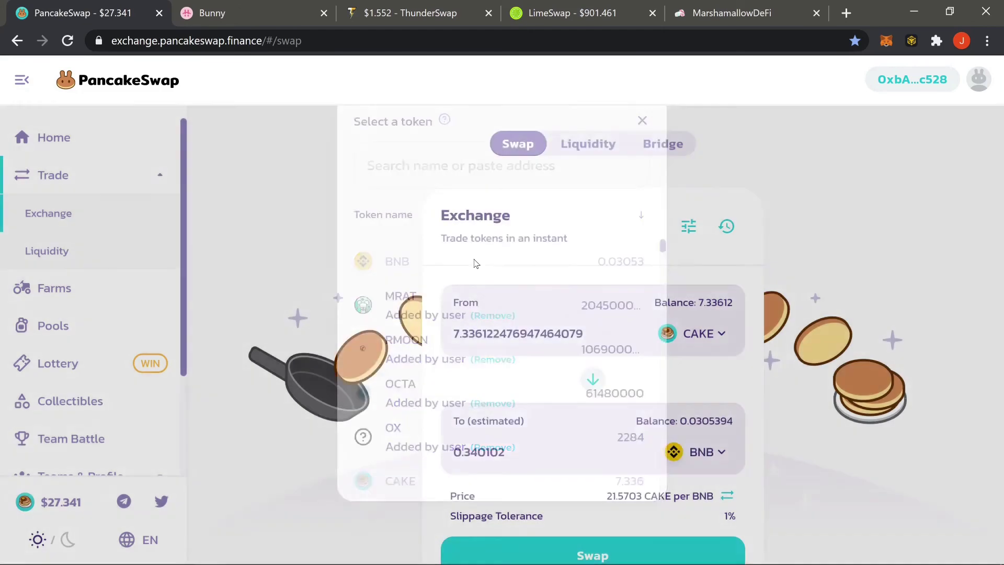
left_click(720, 459)
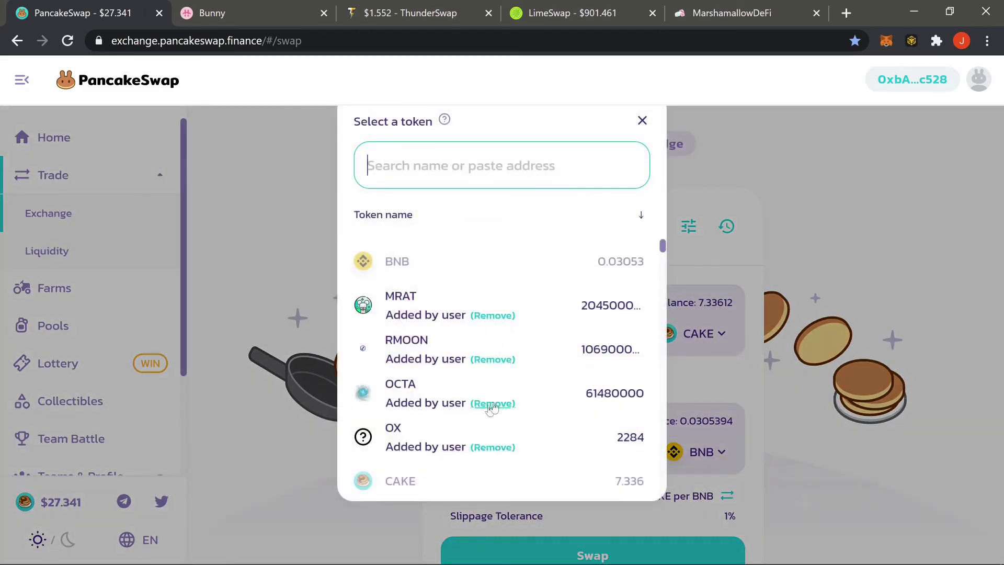
left_click(795, 303)
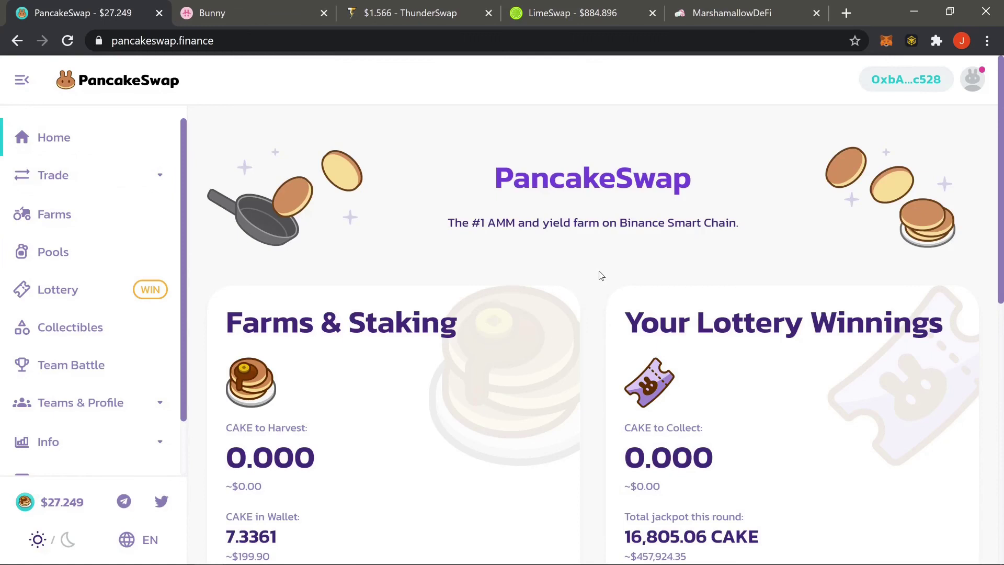
- Review the staking overview on PancakeSwap's home page and switch to ThunderSwap to view its Cloud Pools
scroll(601, 275, "down", 3)
scroll(601, 275, "up", 3)
left_click(384, 12)
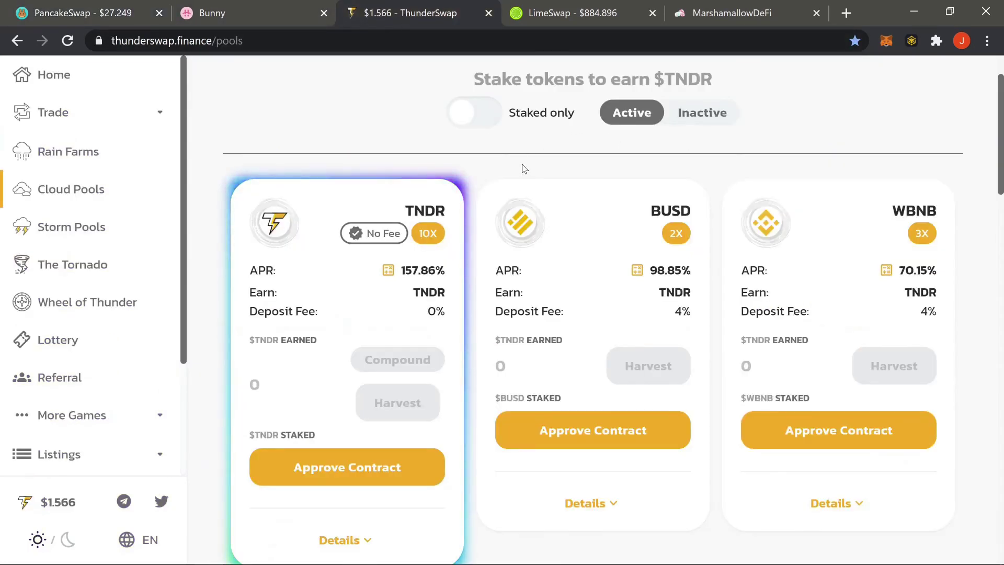
- Switch back to PancakeSwap and open its Pools page to view the CAKE Pool
left_click(87, 6)
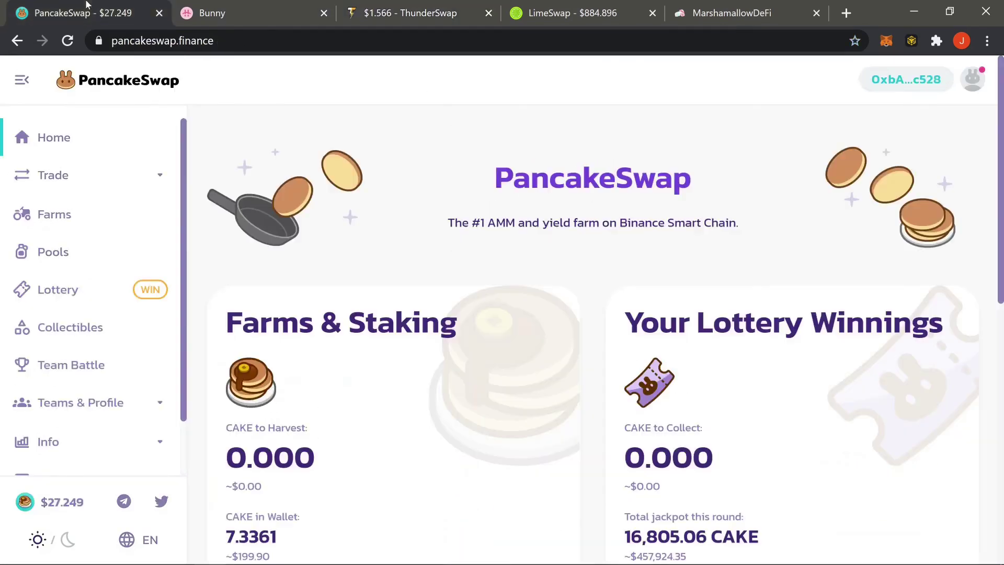
left_click(52, 253)
scroll(389, 392, "down", 3)
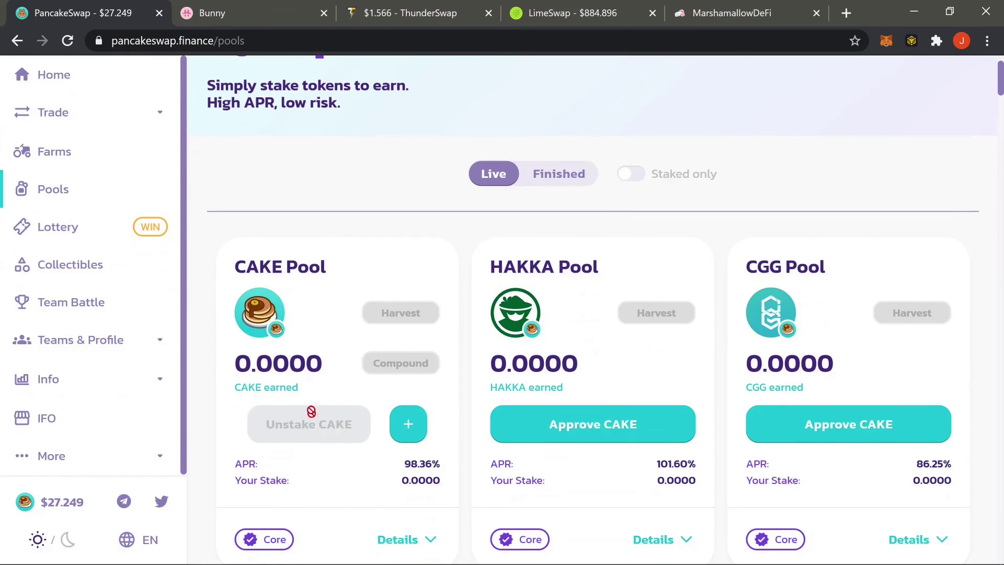
- Switch to ThunderSwap and examine the TNDR pool and its contract approval option in Cloud Pools
left_click(400, 4)
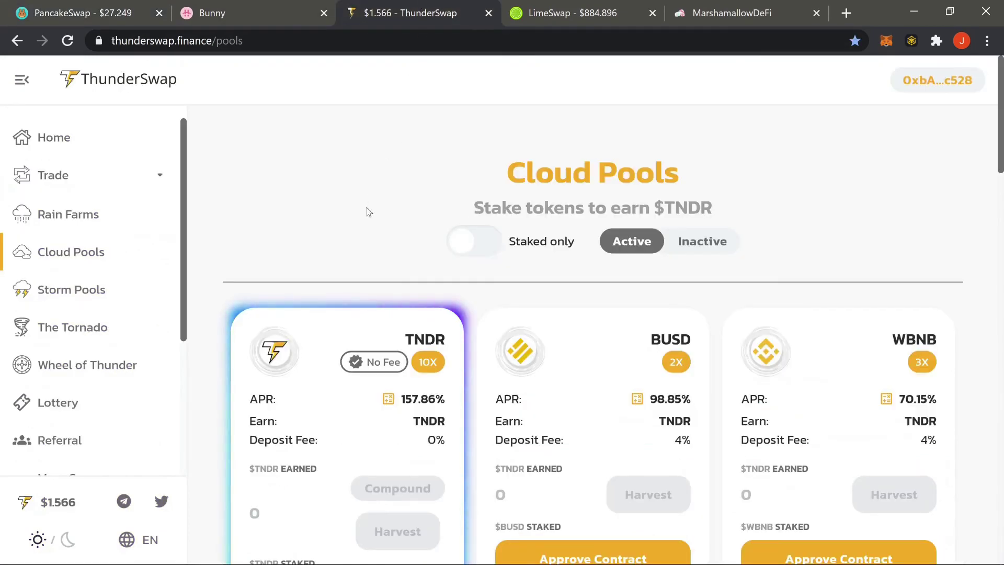
scroll(365, 244, "down", 2)
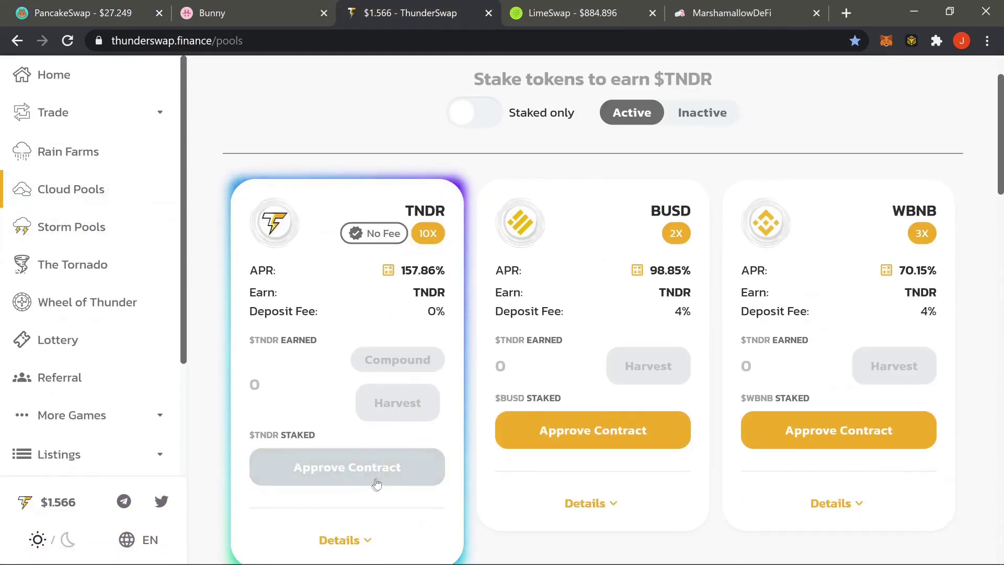
left_click(346, 469)
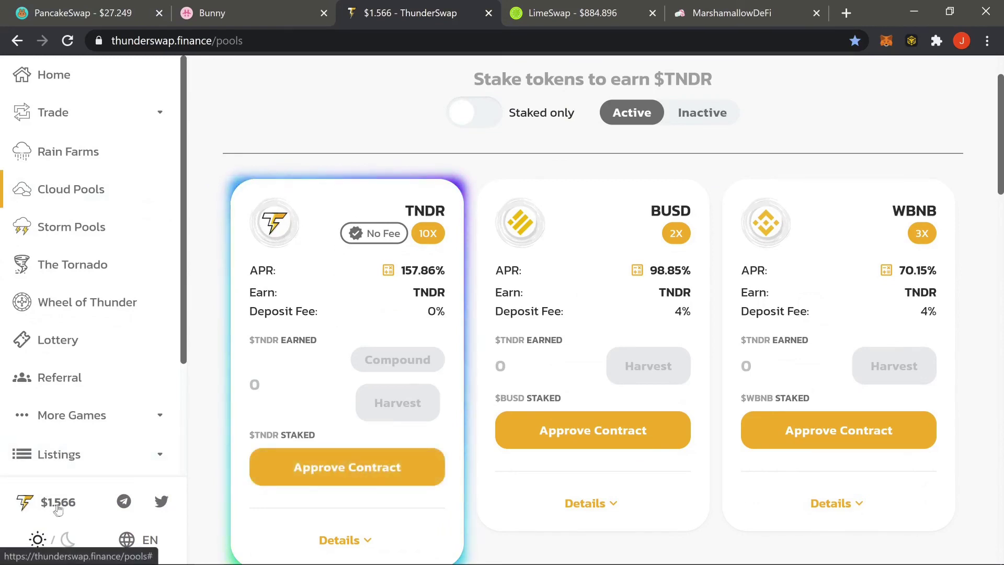
- Look over LimeSwap's Lime Trees pools and the MarshamallowDeFi page, and return to PancakeSwap's Syrup Pools
left_click(608, 15)
scroll(366, 314, "down", 2)
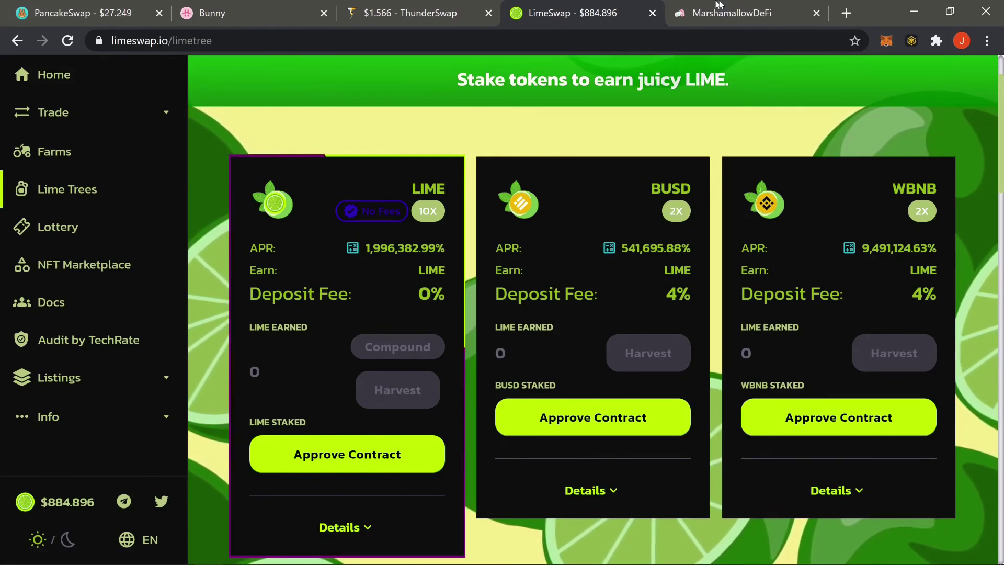
left_click(731, 6)
scroll(585, 242, "down", 4)
scroll(582, 240, "up", 4)
left_click(98, 10)
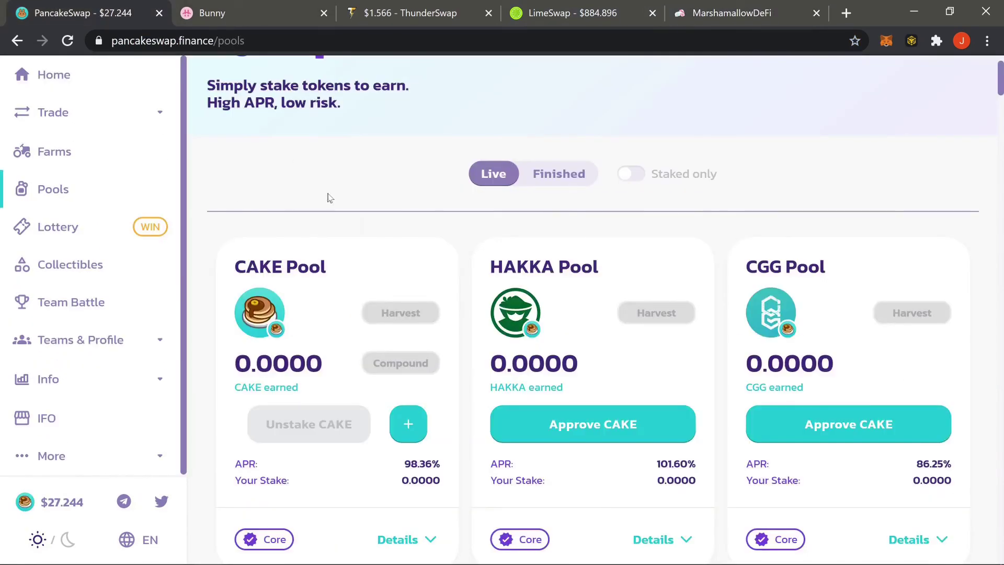
scroll(330, 198, "up", 2)
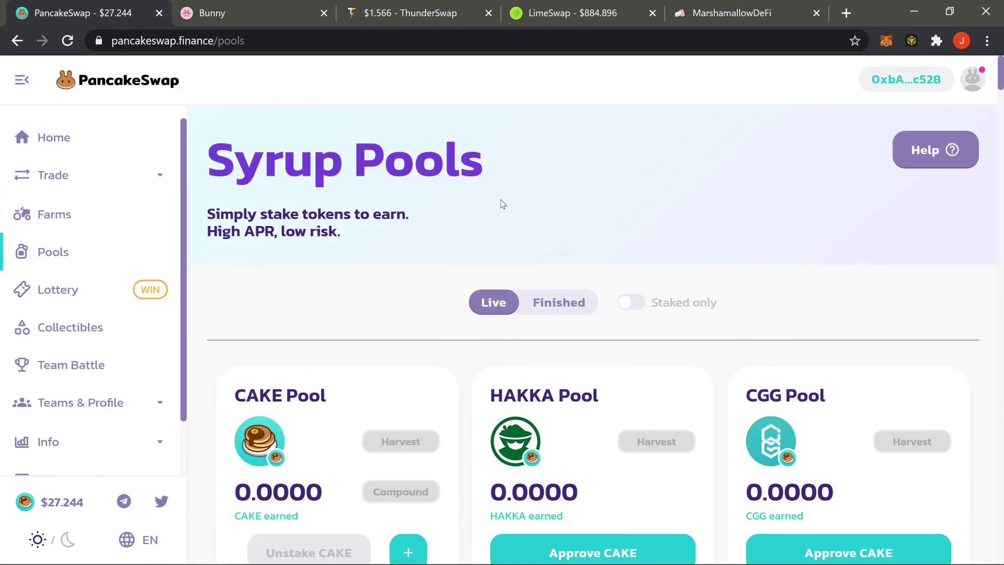